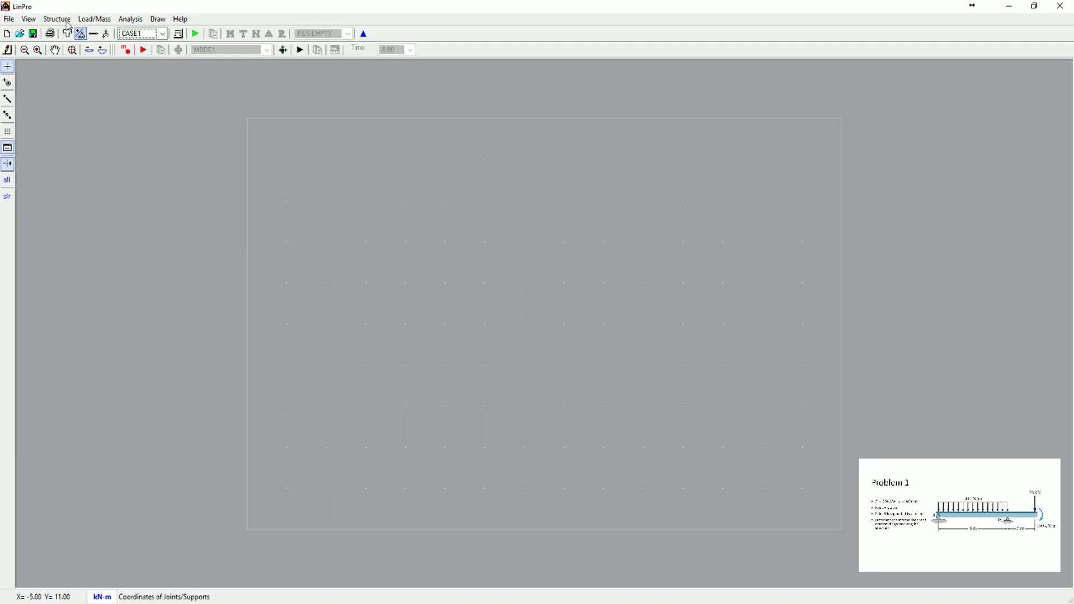
left_click(56, 19)
mouse_move(92, 21)
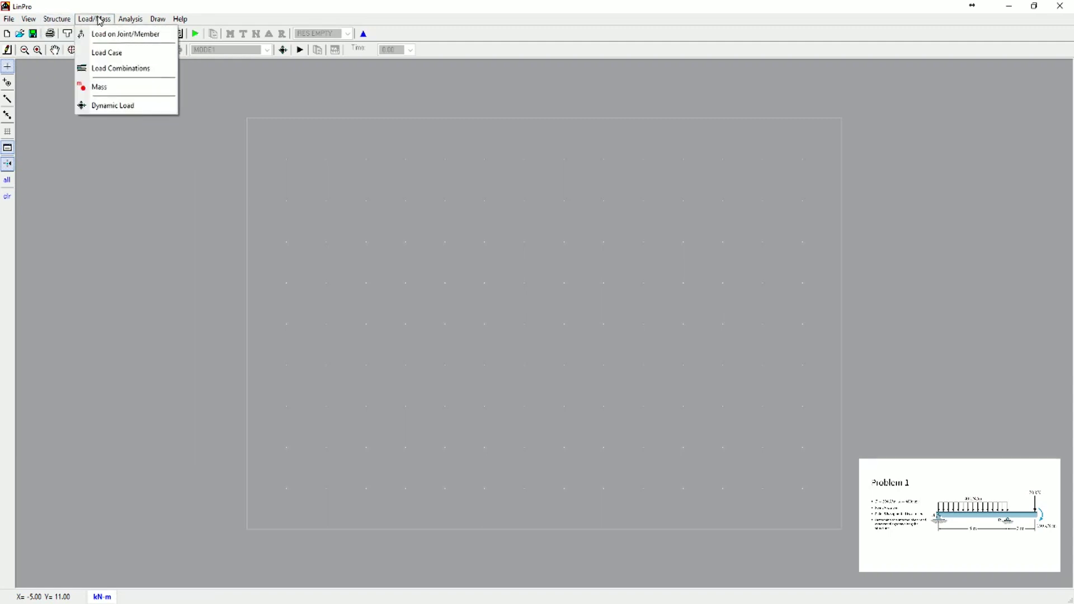
mouse_move(130, 22)
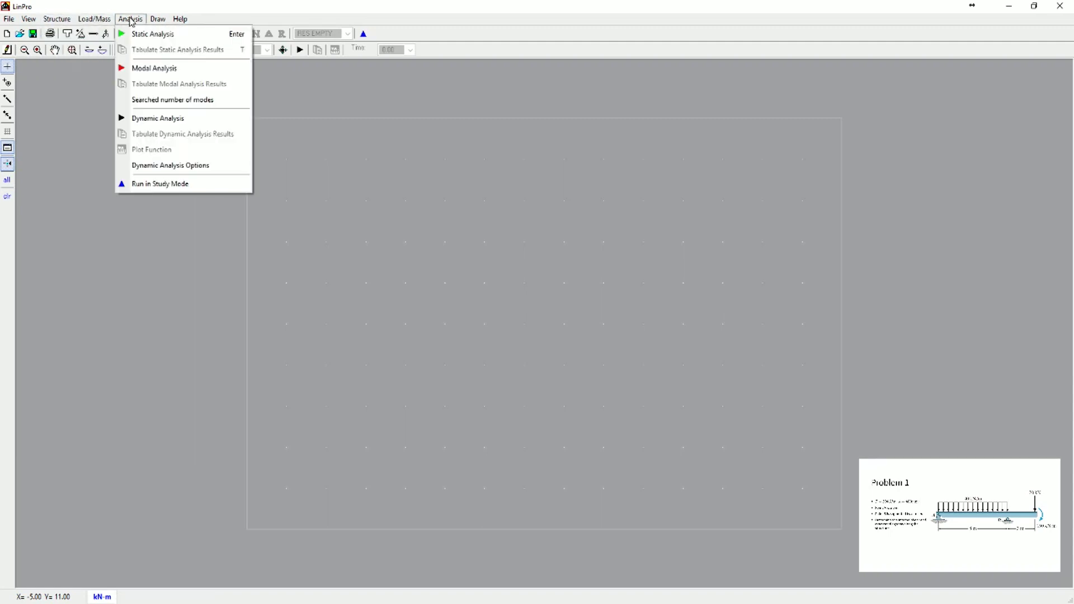
left_click(329, 227)
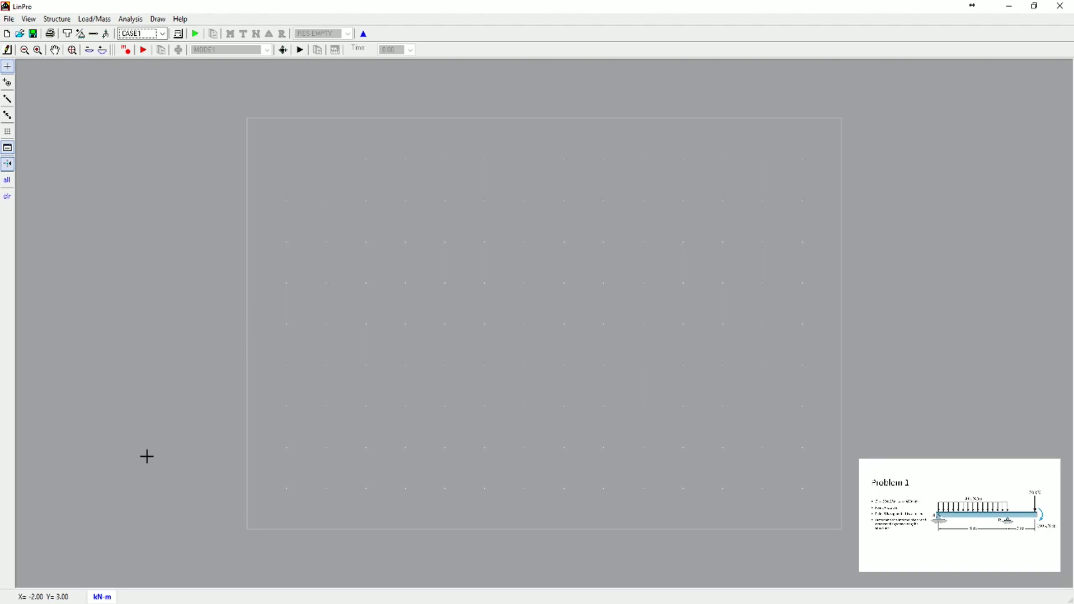
Step: Set the working units to kN-m
left_click(112, 599)
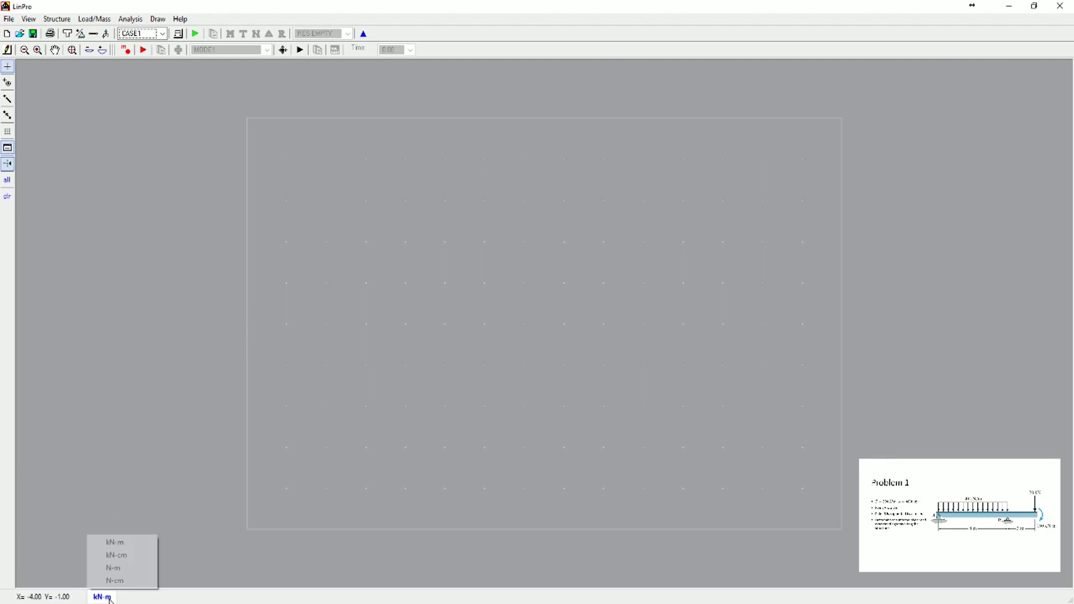
left_click(137, 543)
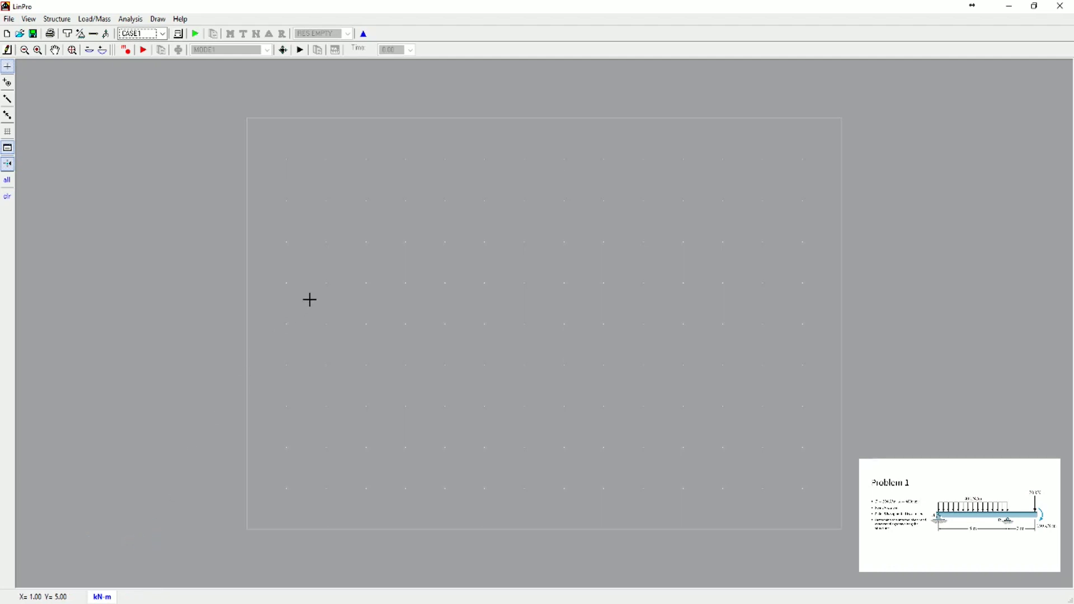
Step: Widen the drawing grid through its system width and place the first joint at X 4, Y 5
right_click(351, 260)
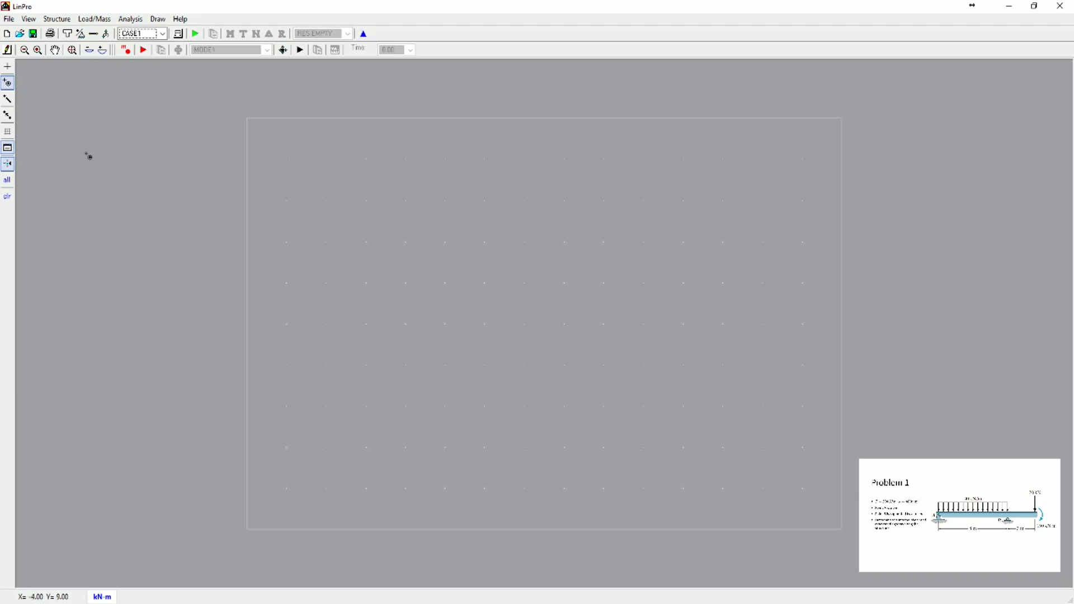
left_click(6, 137)
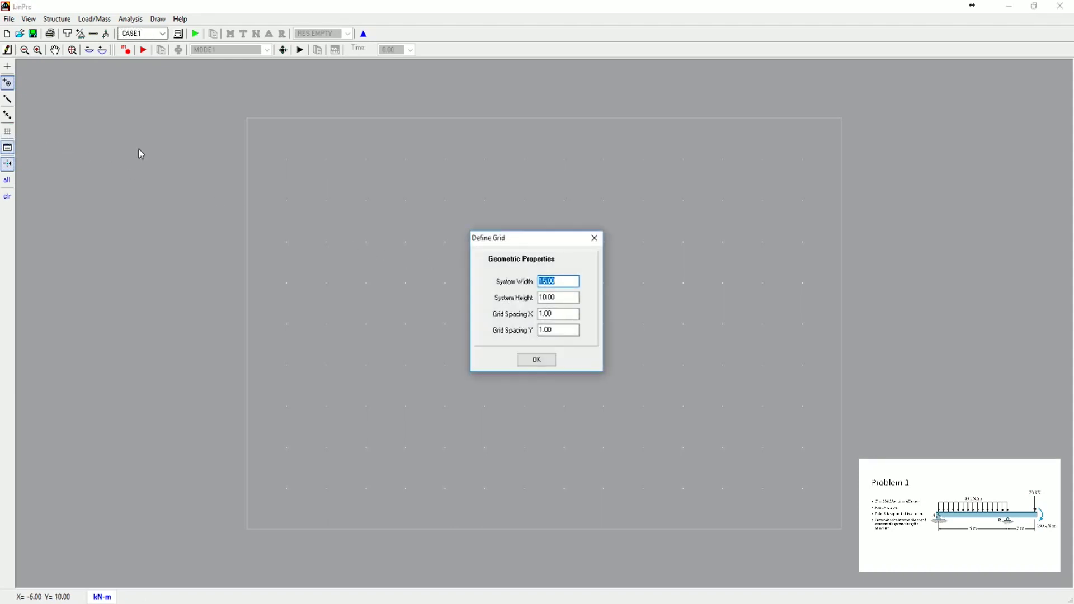
left_click(546, 282)
left_click(546, 367)
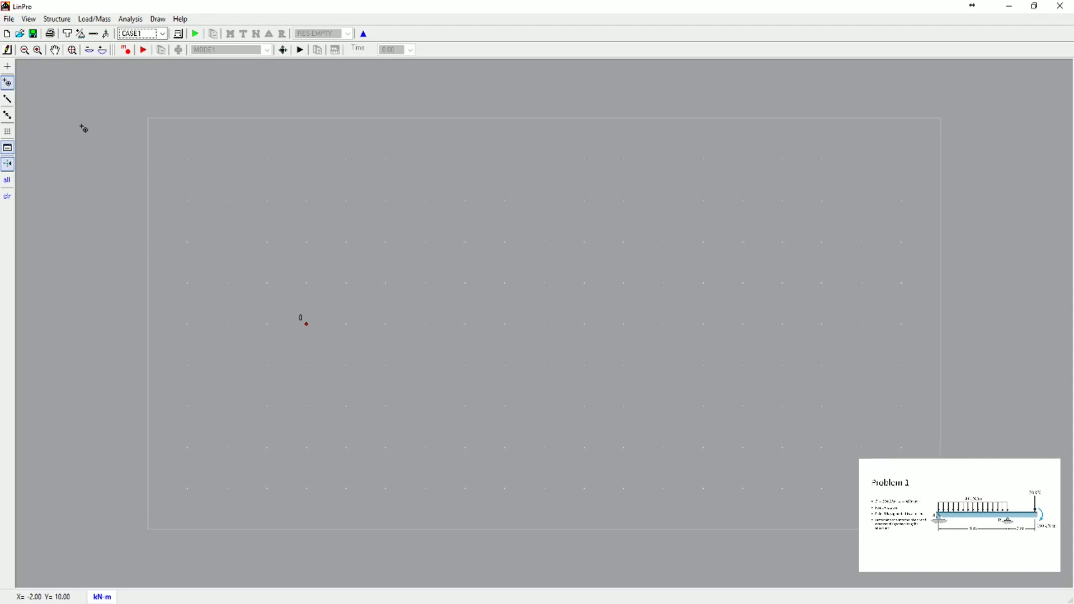
Step: Add a second joint at X 12, Y 5 in the joint coordinates table
left_click(83, 38)
left_click_drag(123, 65, 462, 137)
left_click(403, 180)
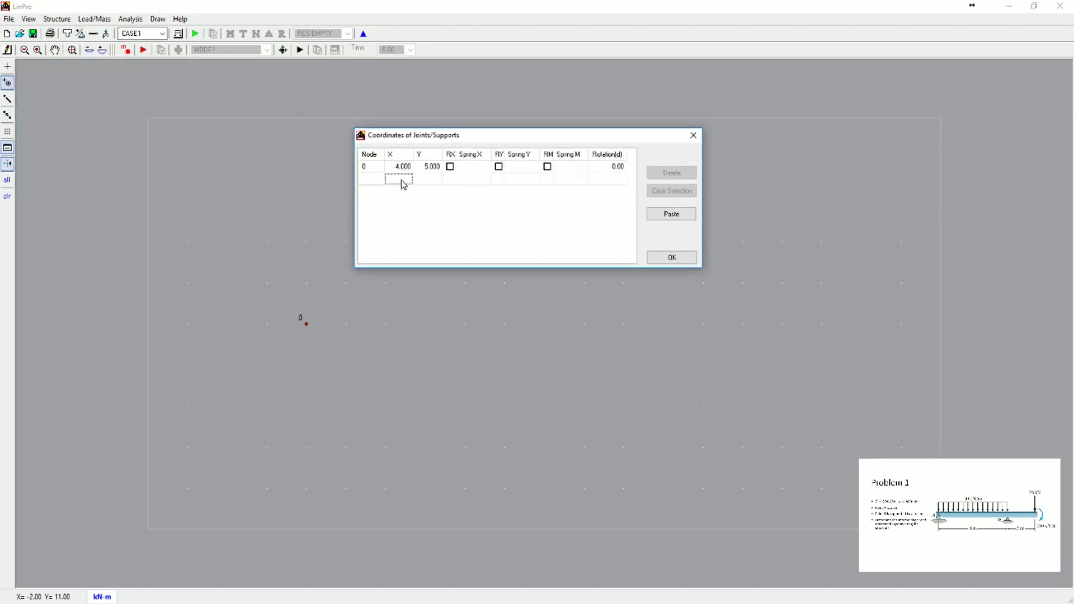
left_click(404, 180)
type("12")
key("Tab")
type("5")
key("Tab")
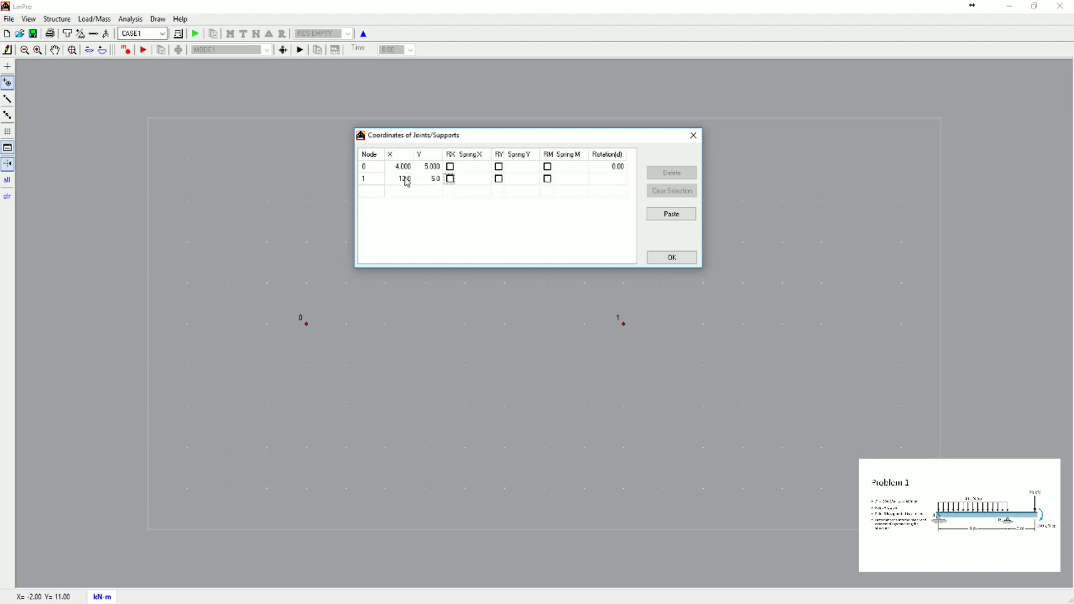
Step: Add a third joint at X 15, Y 5 in the joint coordinates table
left_click(400, 193)
left_click(401, 193)
type("15")
key("Tab")
type("5")
key("Tab")
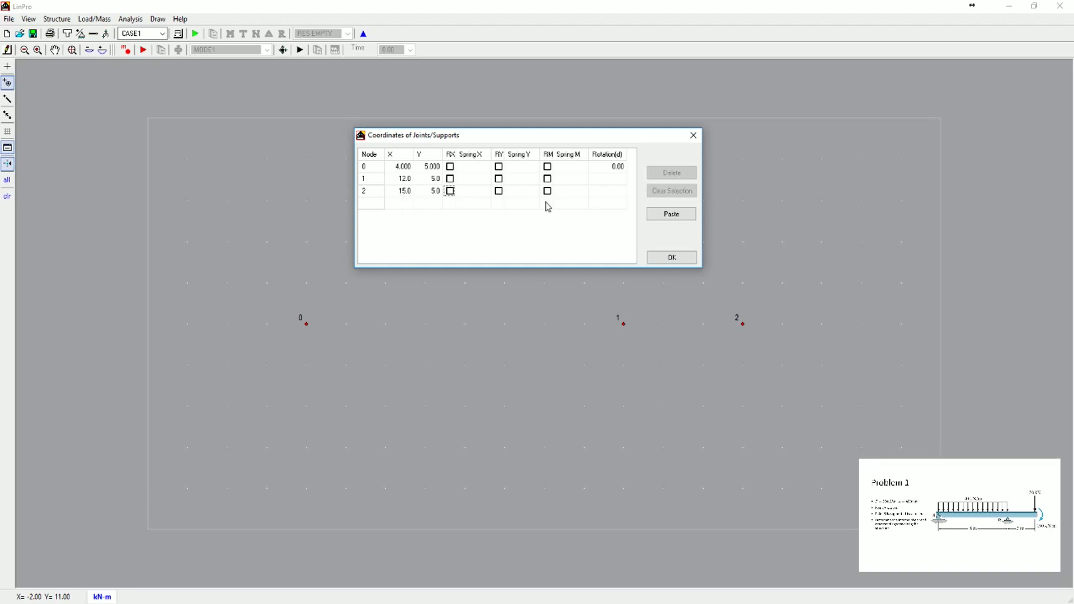
Step: Restrain joint 0 in X and Y as a pin and joint 1 in Y only as a roller
left_click_drag(536, 136, 511, 142)
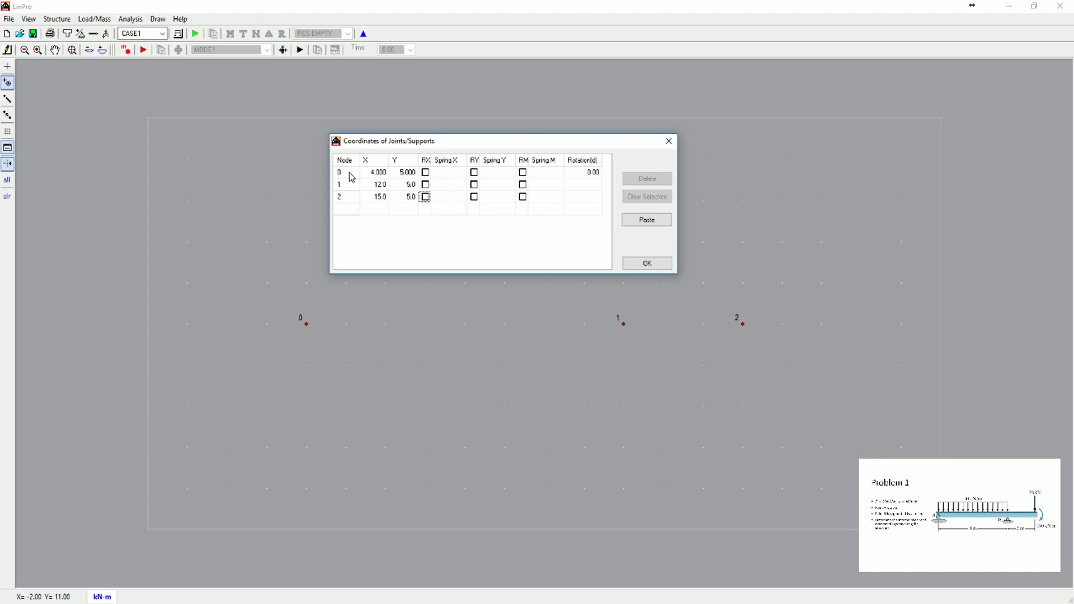
left_click(426, 173)
left_click(474, 173)
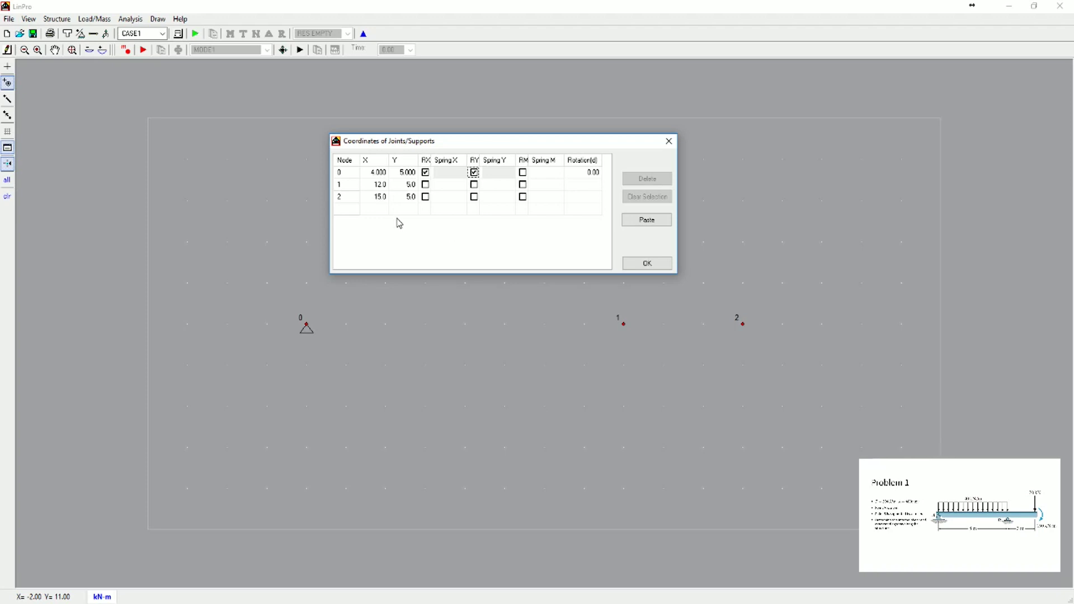
left_click(475, 187)
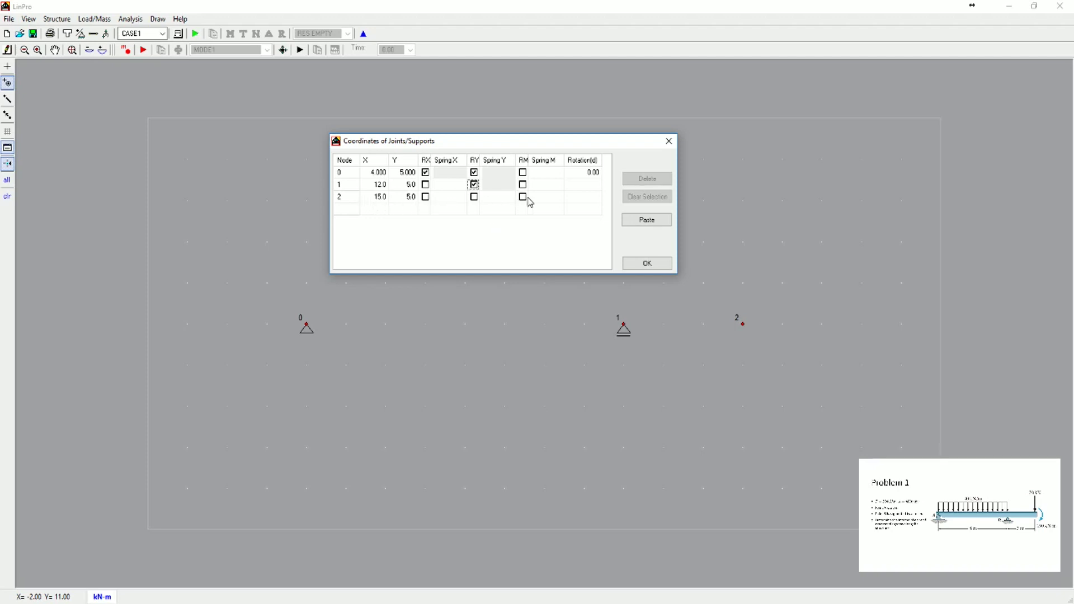
left_click(658, 268)
key("Escape")
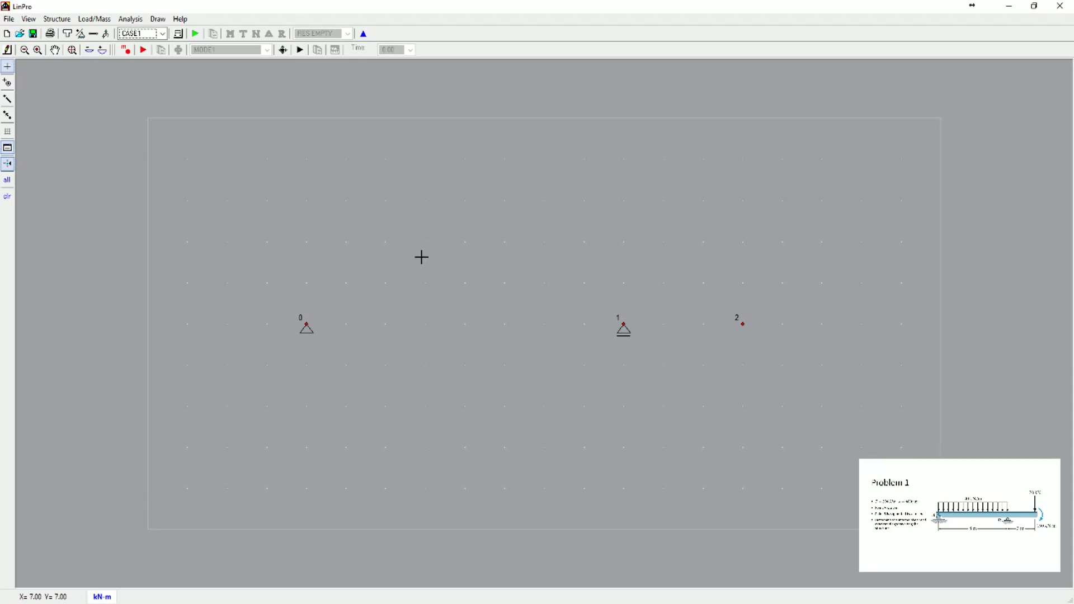
Step: Draw TYPE1 beam members from joint 0 to joint 1 and from joint 1 to joint 2
left_click(7, 100)
left_click(306, 324)
left_click(623, 324)
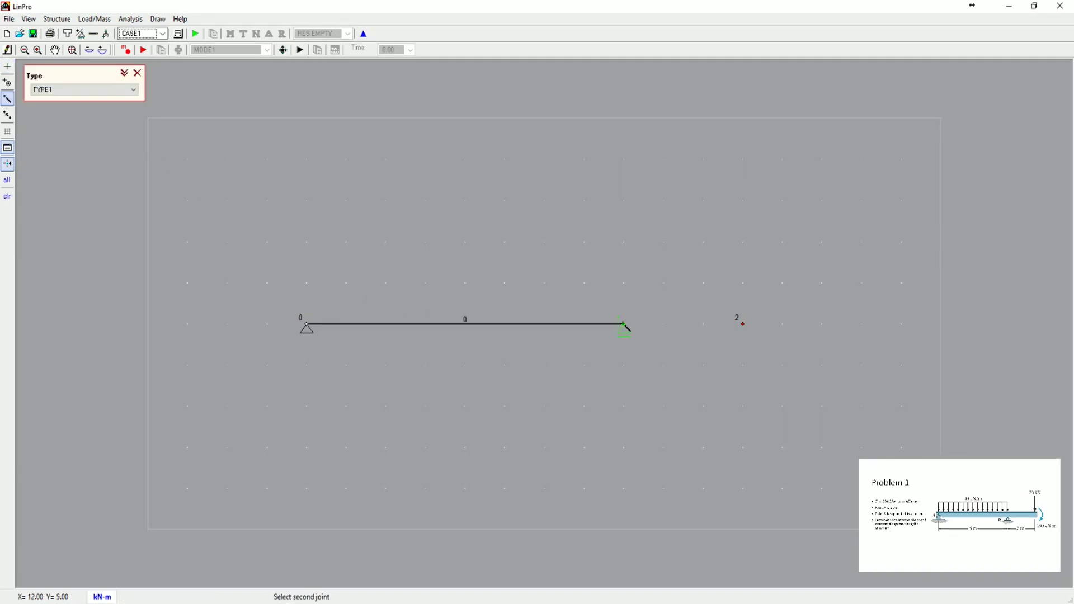
left_click(742, 325)
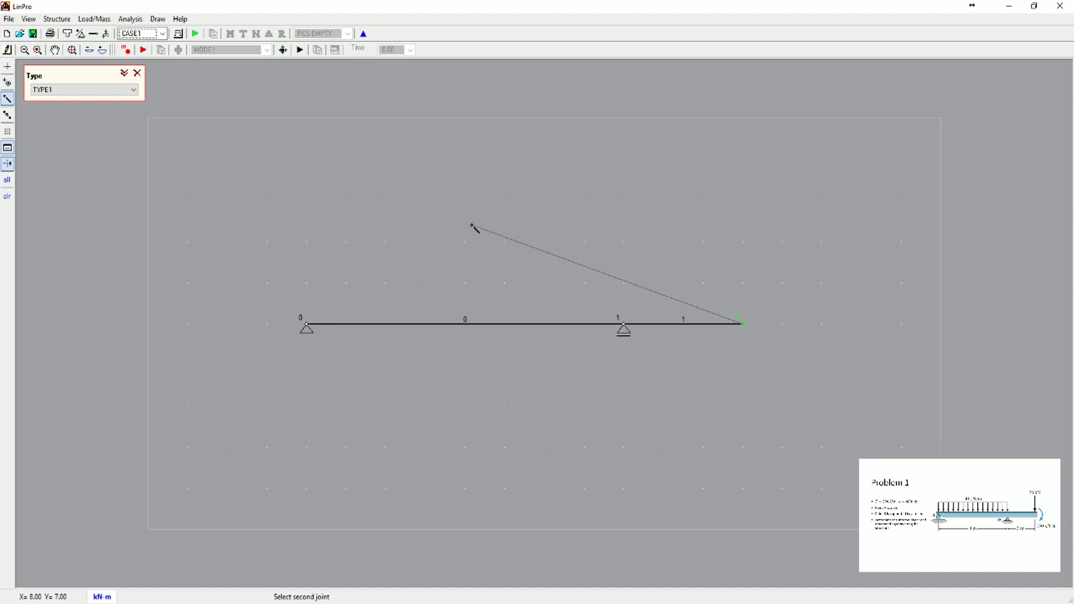
left_click(7, 68)
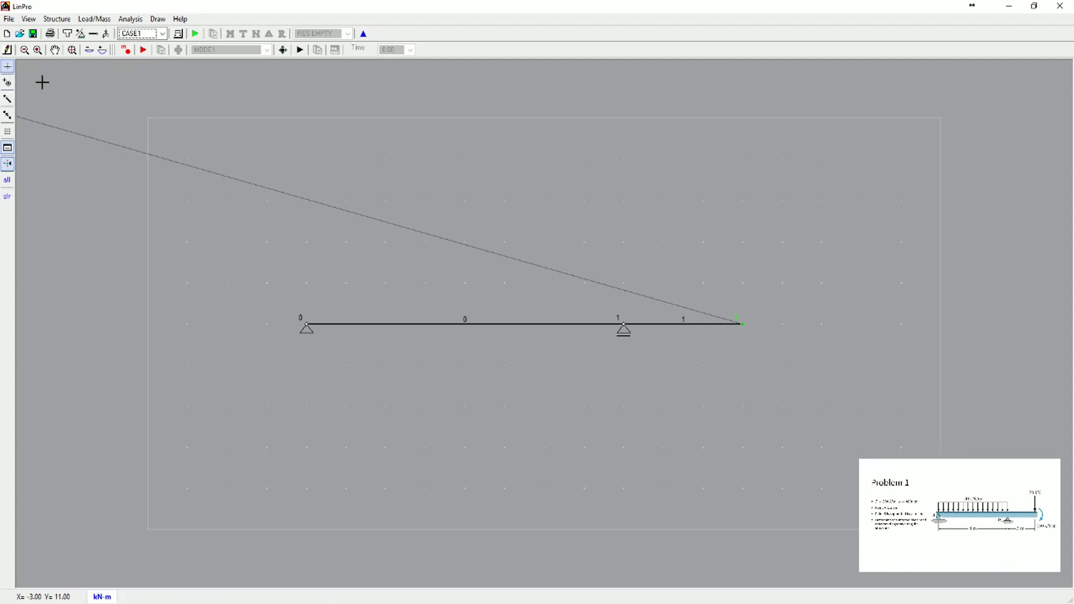
left_click(268, 200)
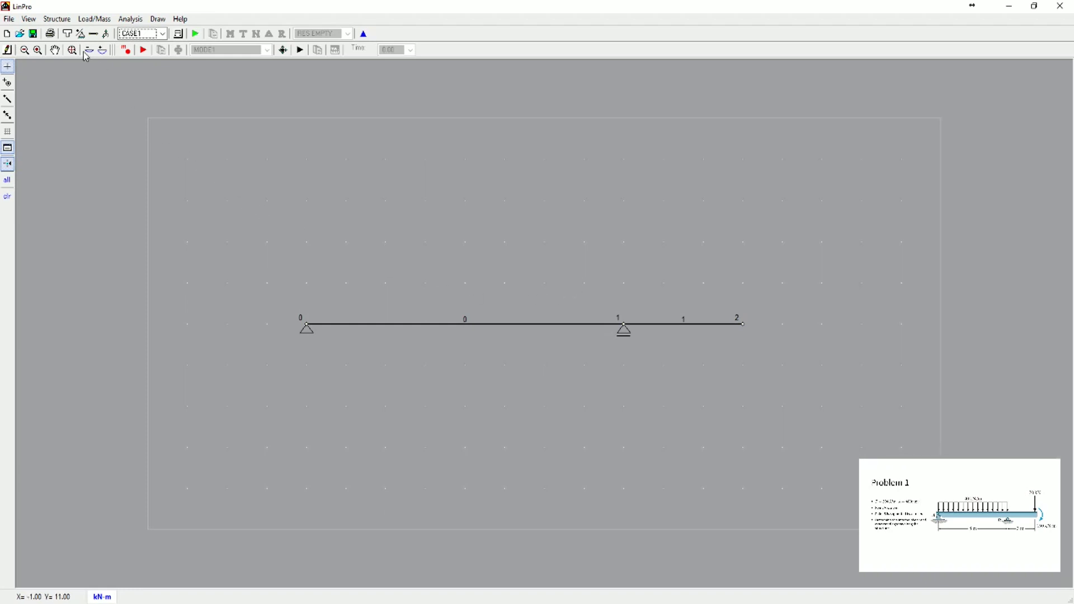
Step: Update the geometric properties of member type TYPE1, entering 4 as the leading digit, and save the change
left_click(68, 35)
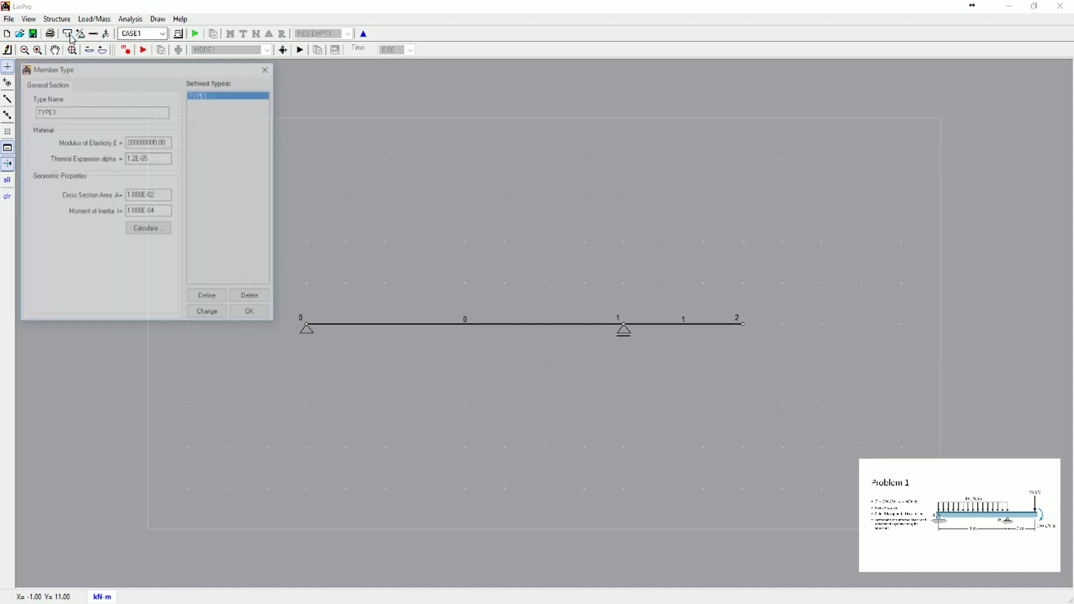
left_click_drag(143, 77, 581, 168)
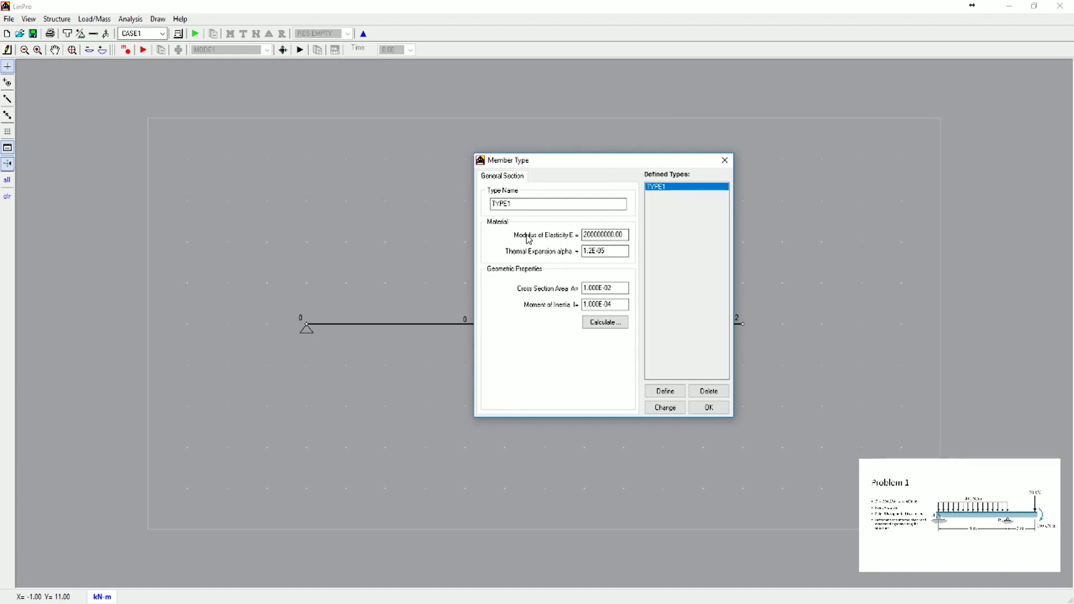
left_click_drag(619, 234, 576, 235)
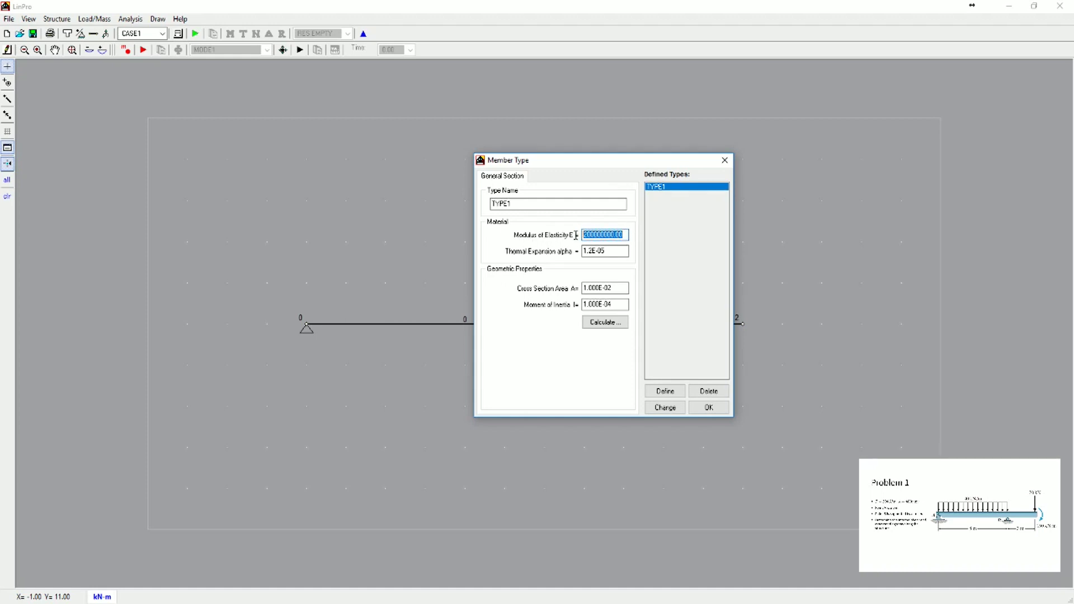
left_click(583, 289)
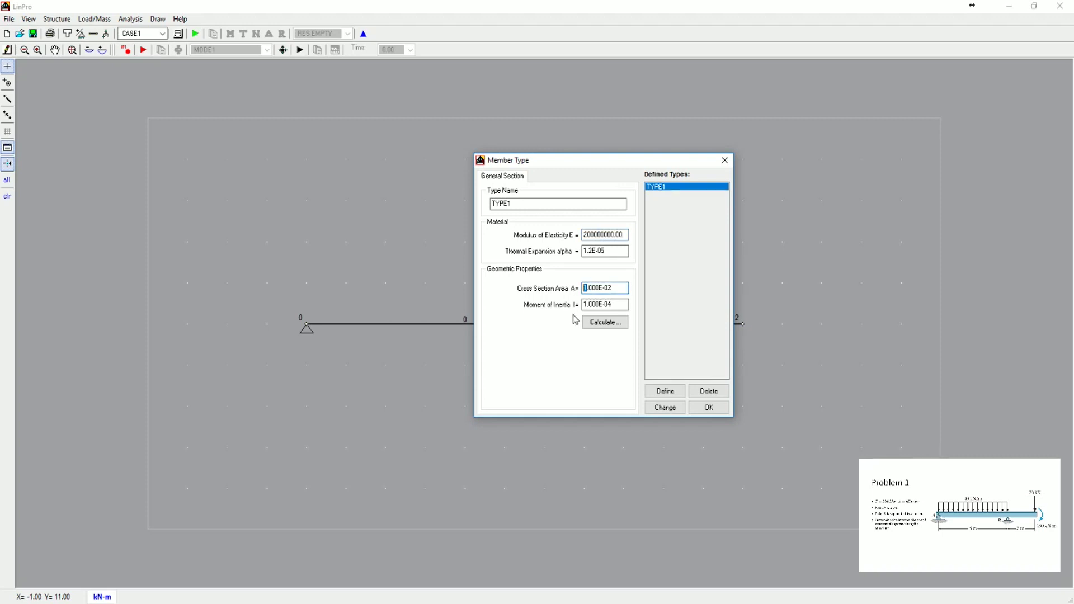
type("4")
left_click(665, 409)
left_click(709, 407)
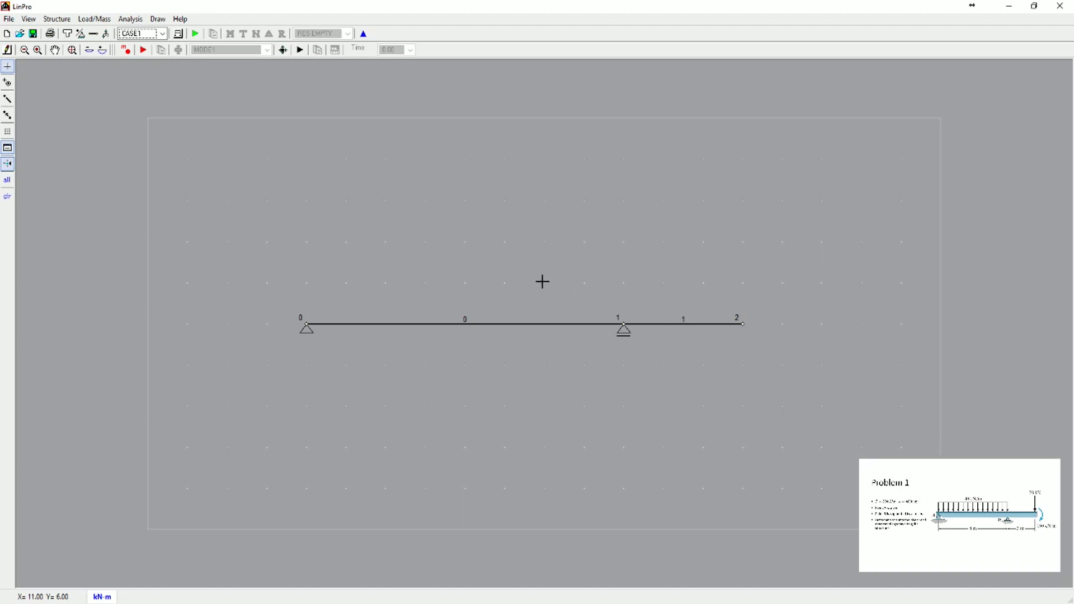
Step: Set up a distributed load in CASE1 along Global Y with p1 and p2 both at -40
left_click(107, 36)
left_click_drag(582, 116, 556, 114)
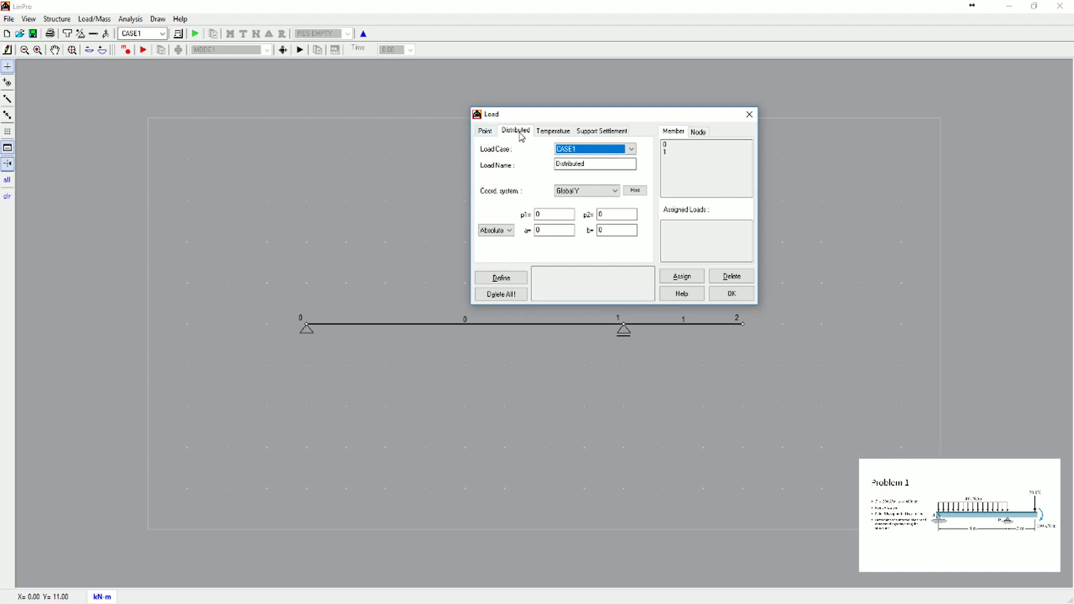
key("Tab")
key("Tab")
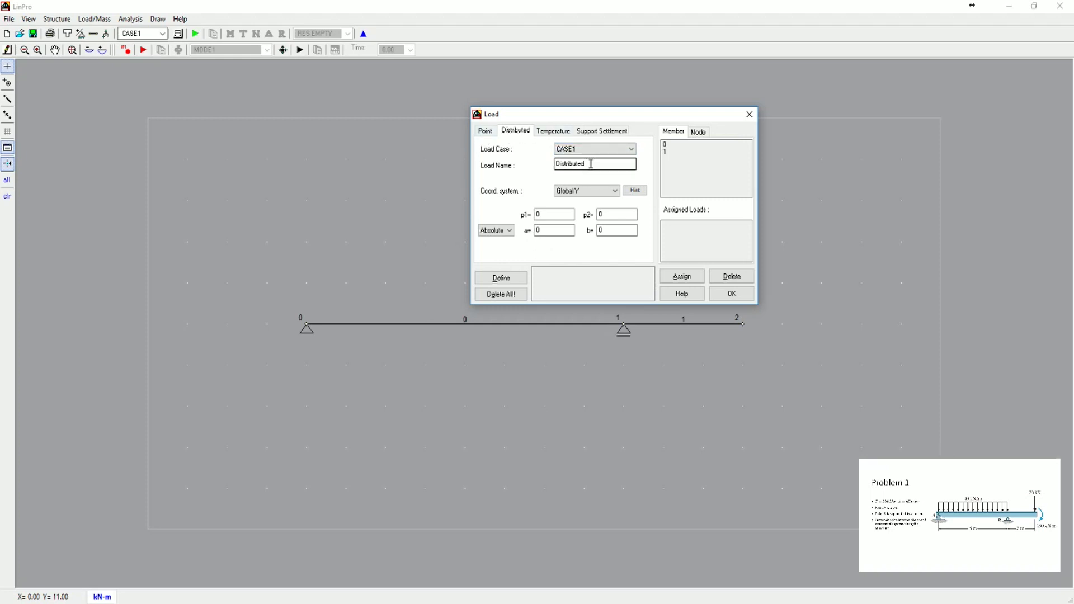
key("Tab")
key("Tab")
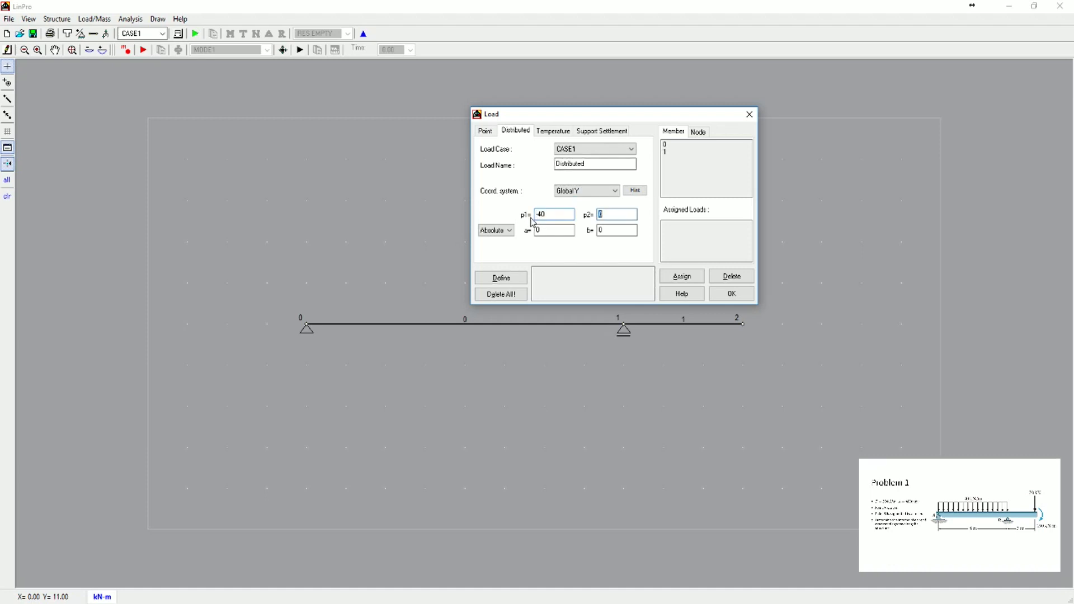
type("-40")
key("Tab")
Step: Set the distributed load's extent to Relative from a = 0 to b = 1 and define the load
left_click(509, 237)
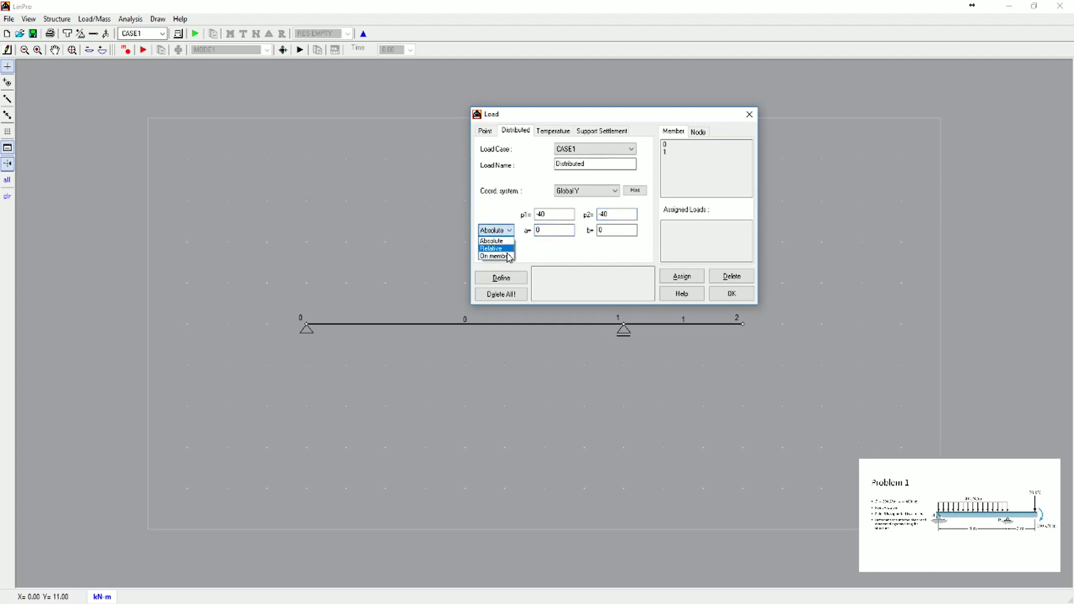
left_click(502, 254)
left_click(546, 231)
key("Tab")
type("1")
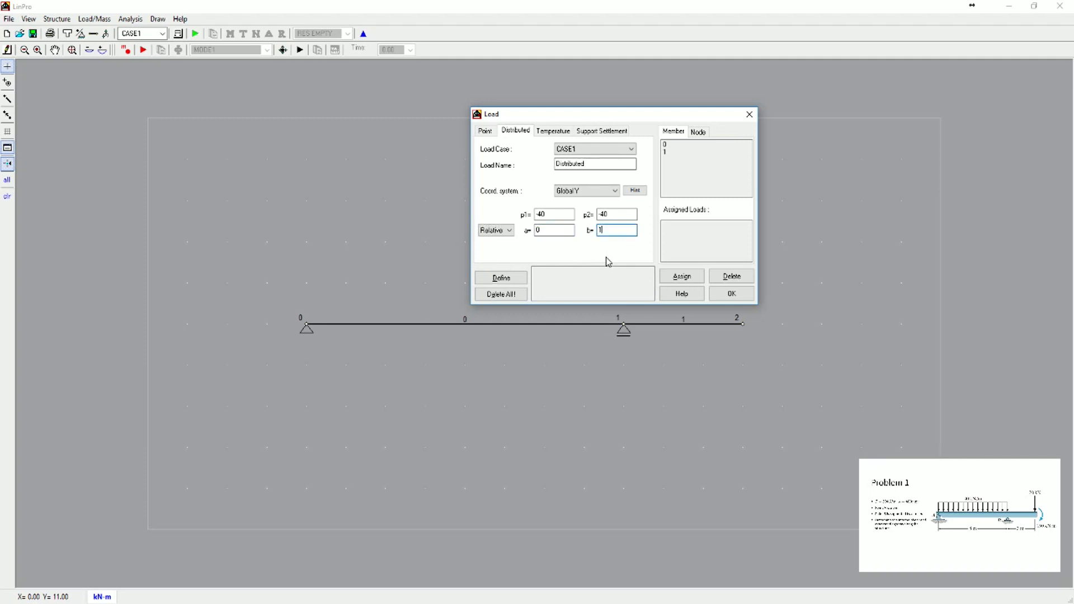
left_click(511, 278)
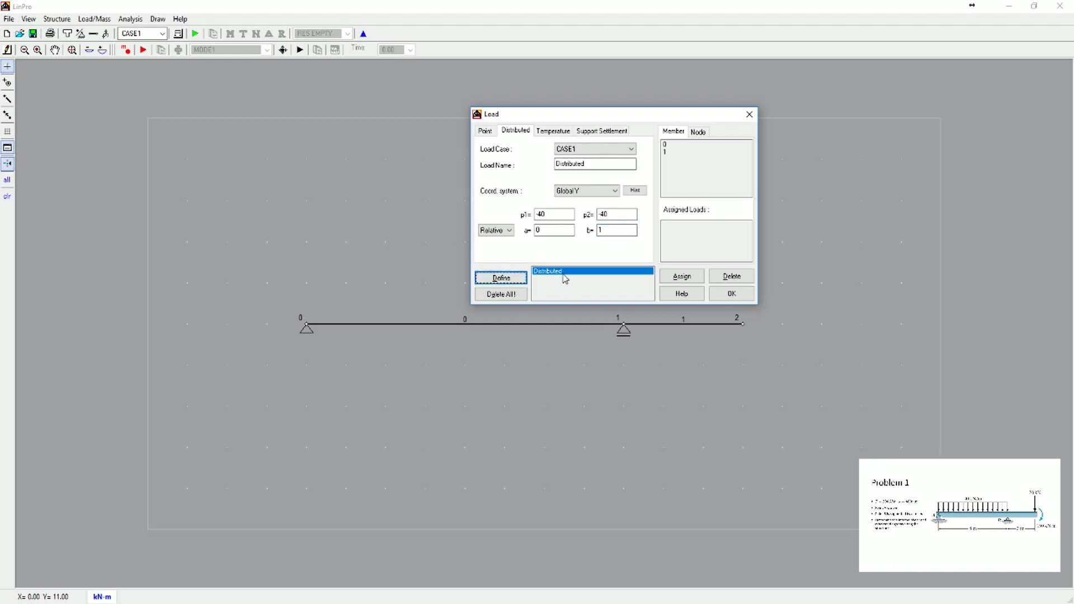
Step: Assign the defined distributed load to member 0
left_click(674, 145)
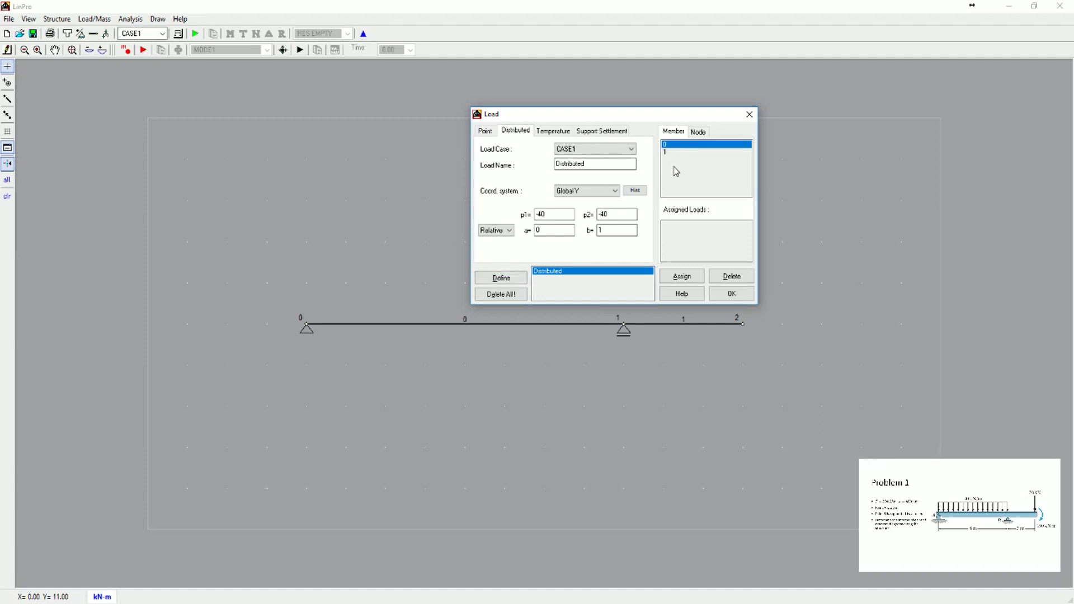
left_click(691, 280)
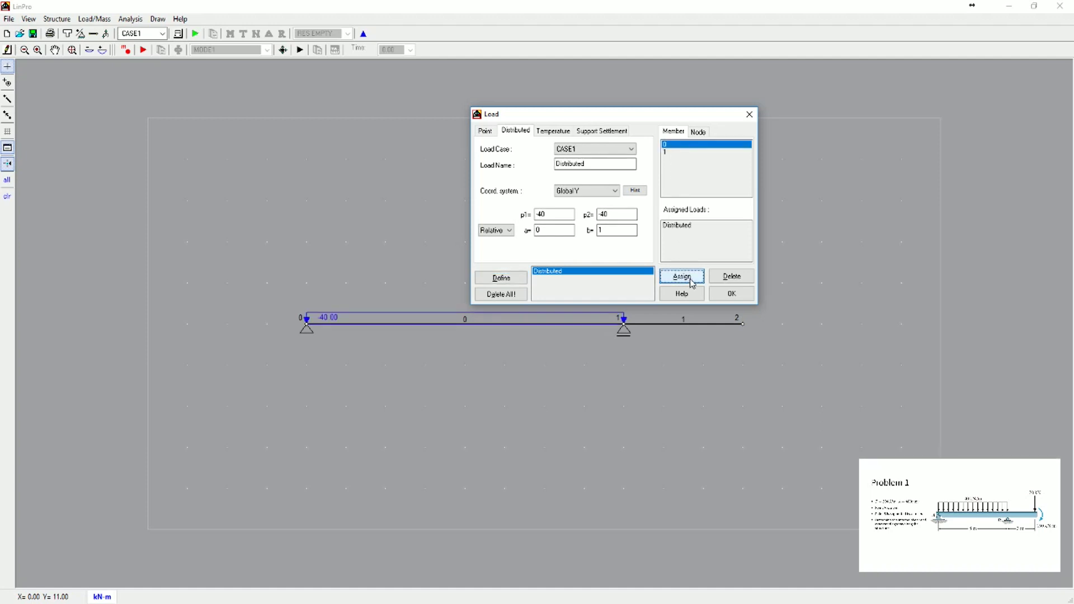
left_click_drag(638, 115, 602, 93)
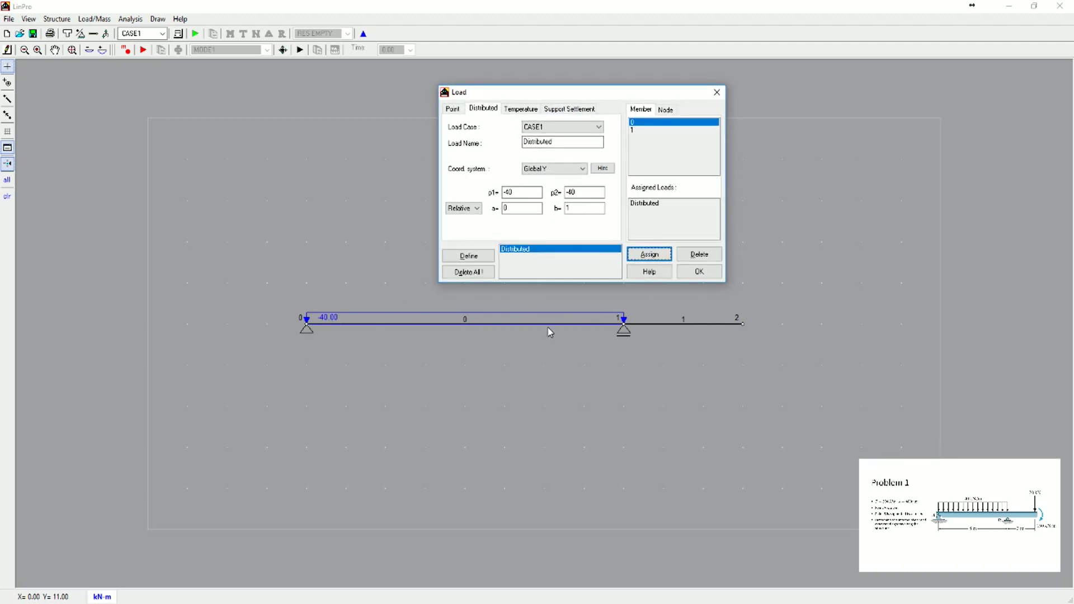
Step: Define a point load named Point Load in CASE1 with Force Y at -20 in the Global system
left_click(454, 110)
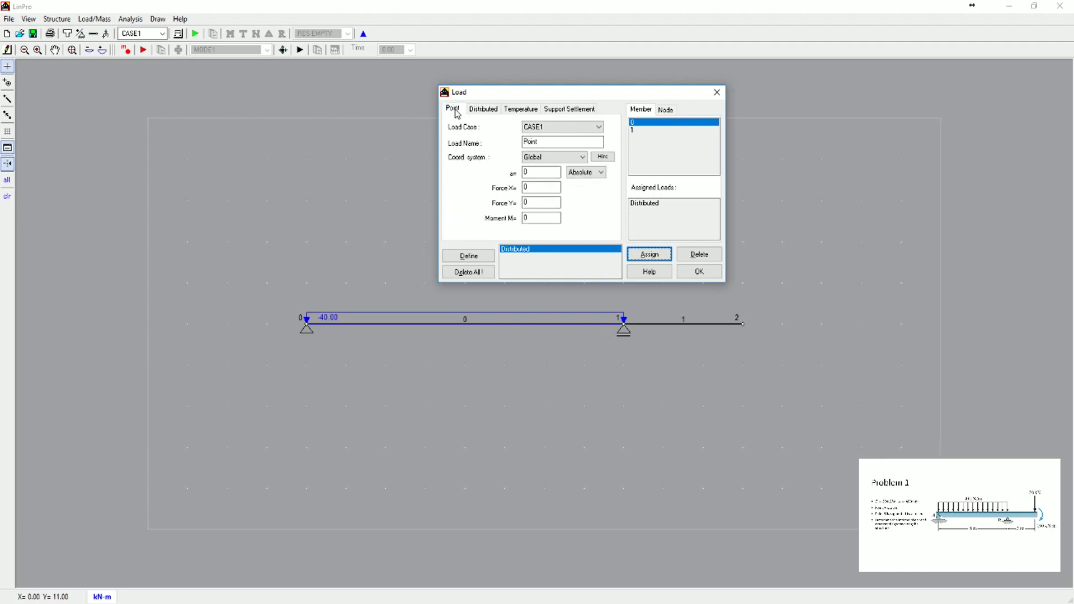
left_click(534, 204)
double_click(533, 204)
type("-20")
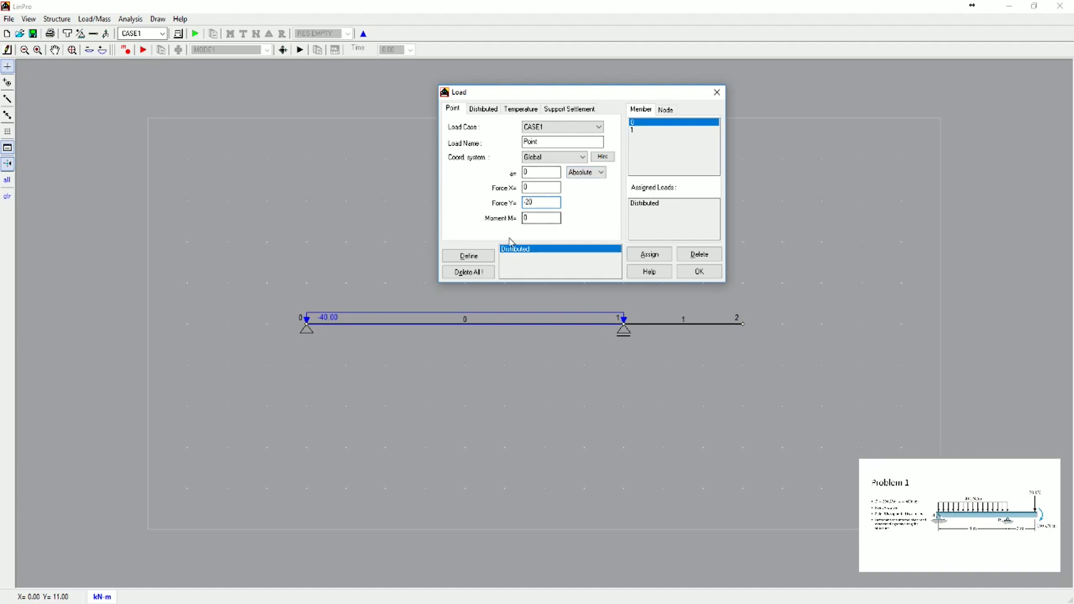
left_click(545, 143)
type("Load")
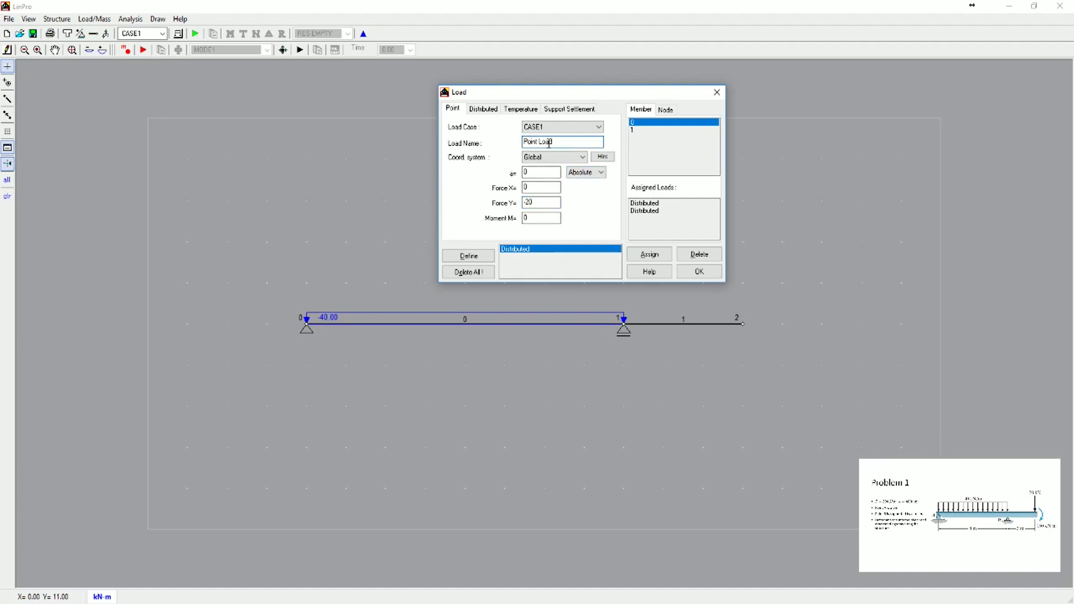
left_click(475, 258)
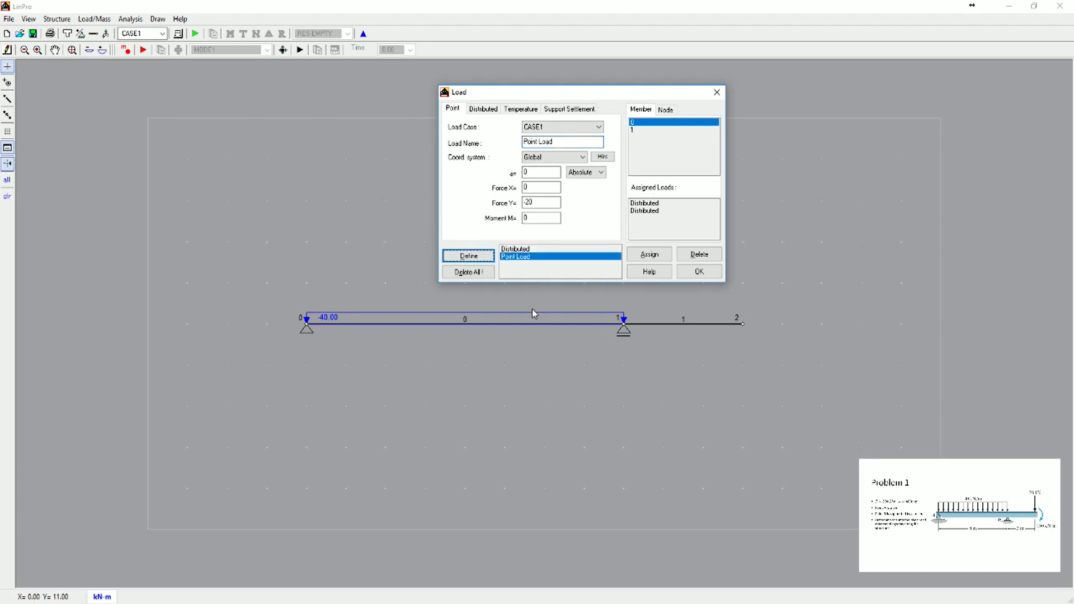
Step: Remove the duplicate distributed load from member 0 and assign Point Load to node 2
left_click(660, 211)
left_click(697, 255)
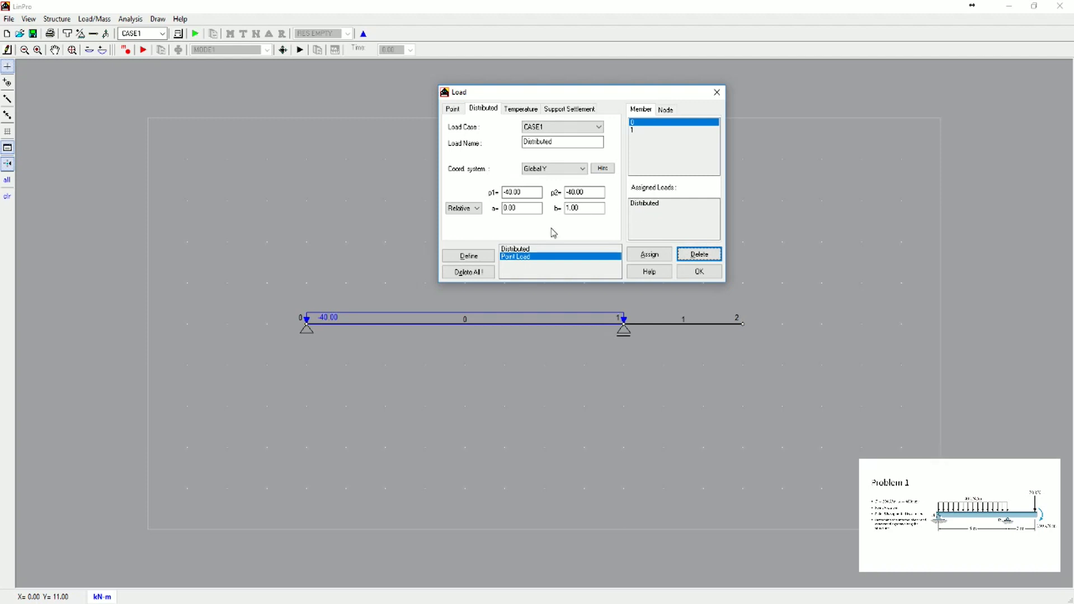
left_click(532, 257)
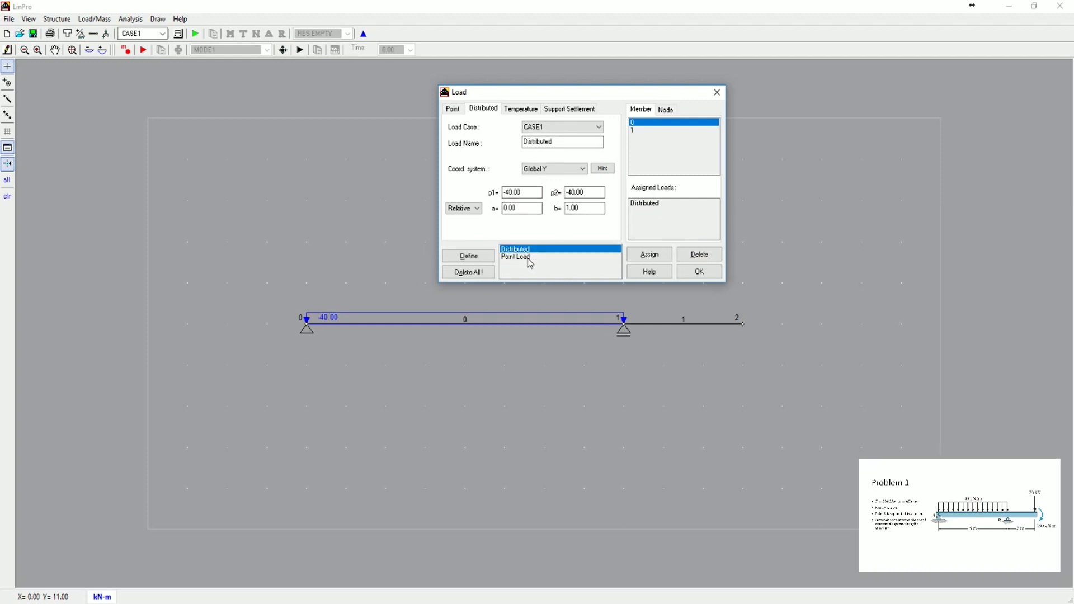
left_click(663, 114)
left_click(644, 138)
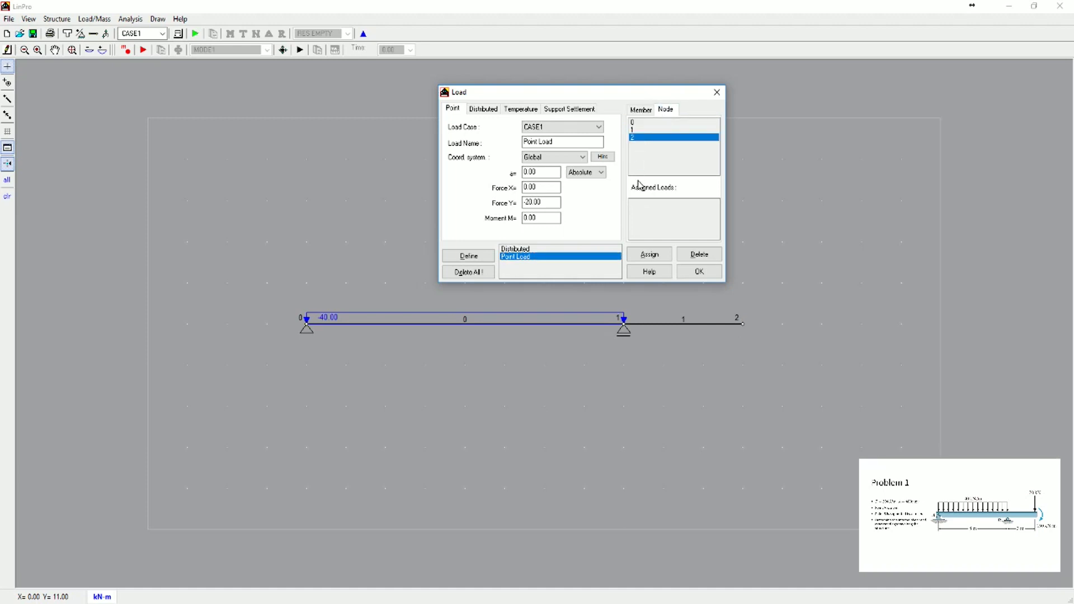
left_click(654, 256)
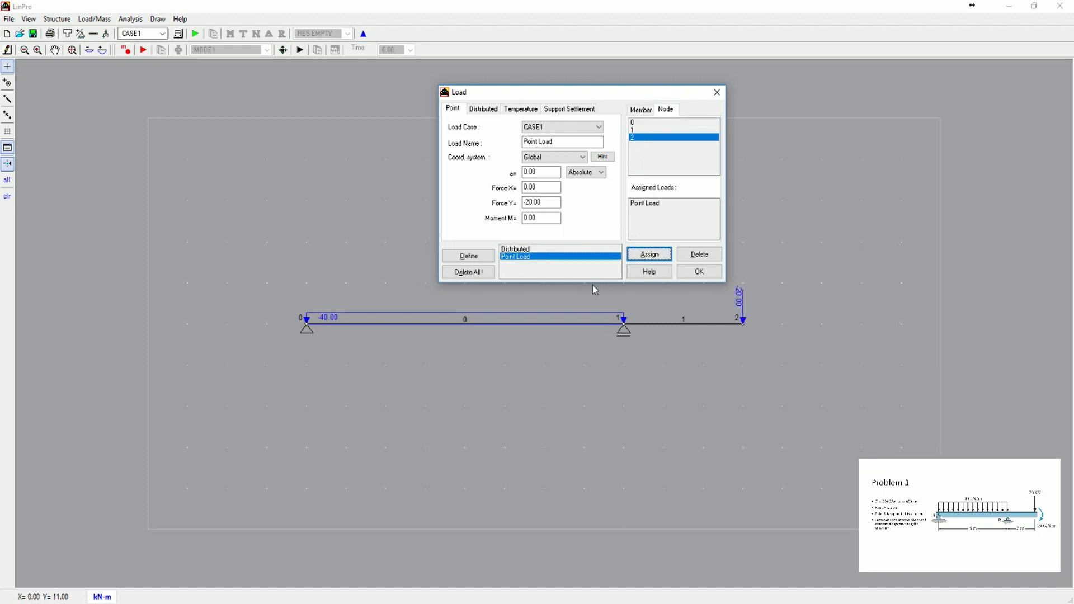
Step: Define another point load named Point Moment with Force Y at 0 and Moment M at -150
left_click(554, 143)
left_click_drag(554, 143, 540, 143)
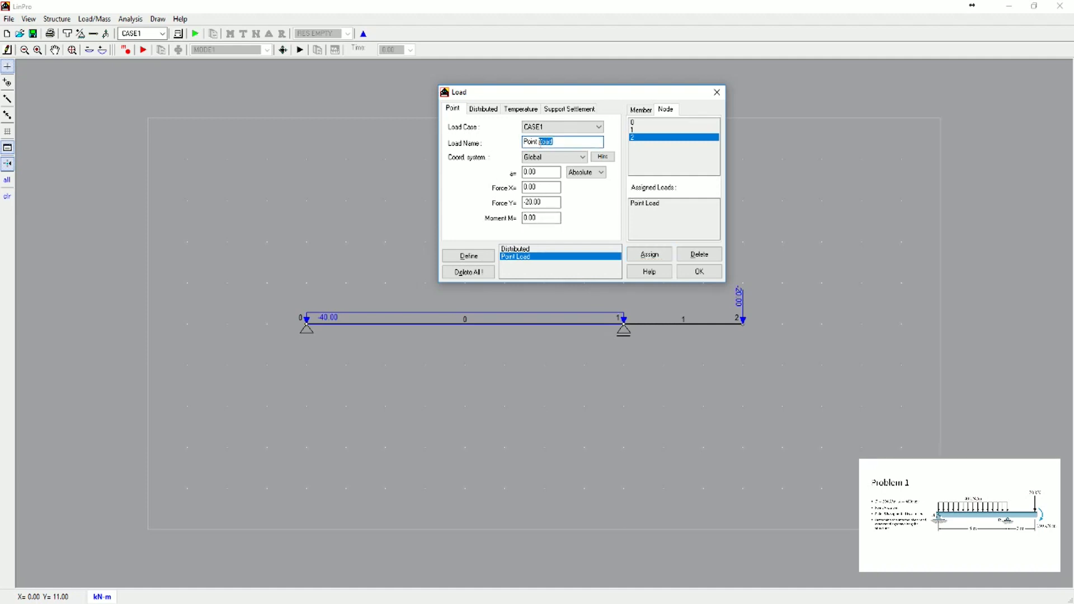
type("MOment")
key("Tab")
type("0")
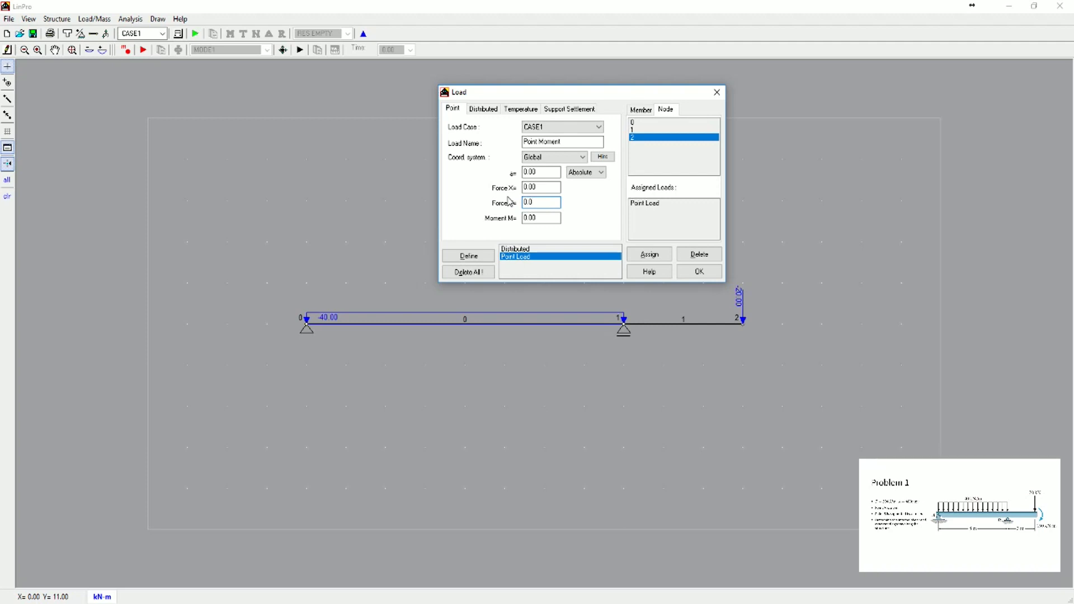
left_click(540, 217)
left_click_drag(540, 217, 511, 220)
type("-150")
left_click(485, 258)
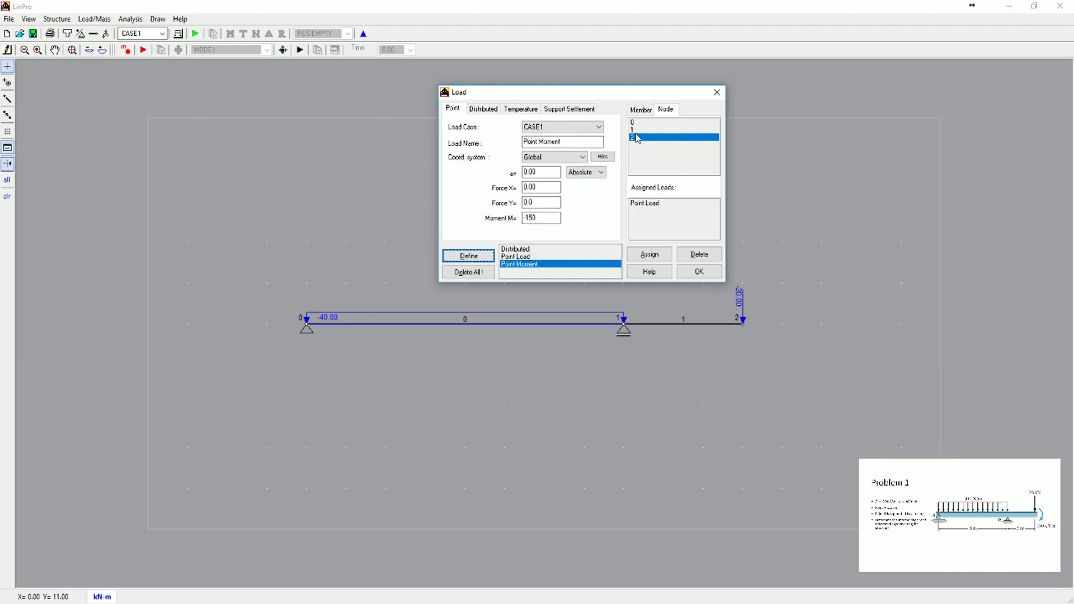
Step: Assign Point Moment to node 2 and finish the load definitions
left_click(646, 259)
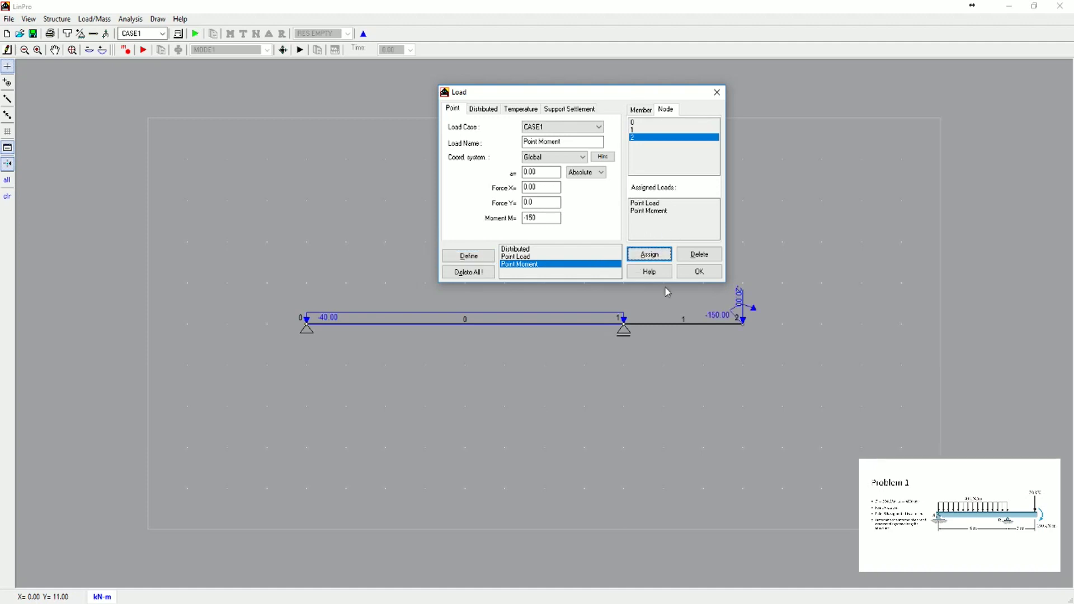
left_click(525, 218)
left_click(699, 272)
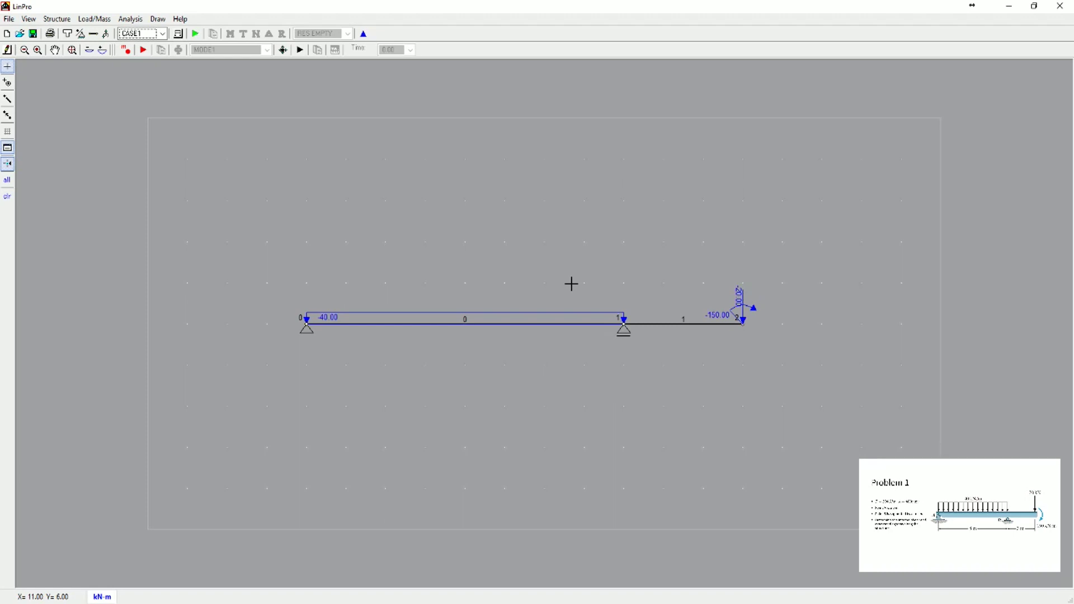
Step: Run the analysis and display the CASE1 reactions, bending moments, shear forces and axial forces one after another
left_click(196, 34)
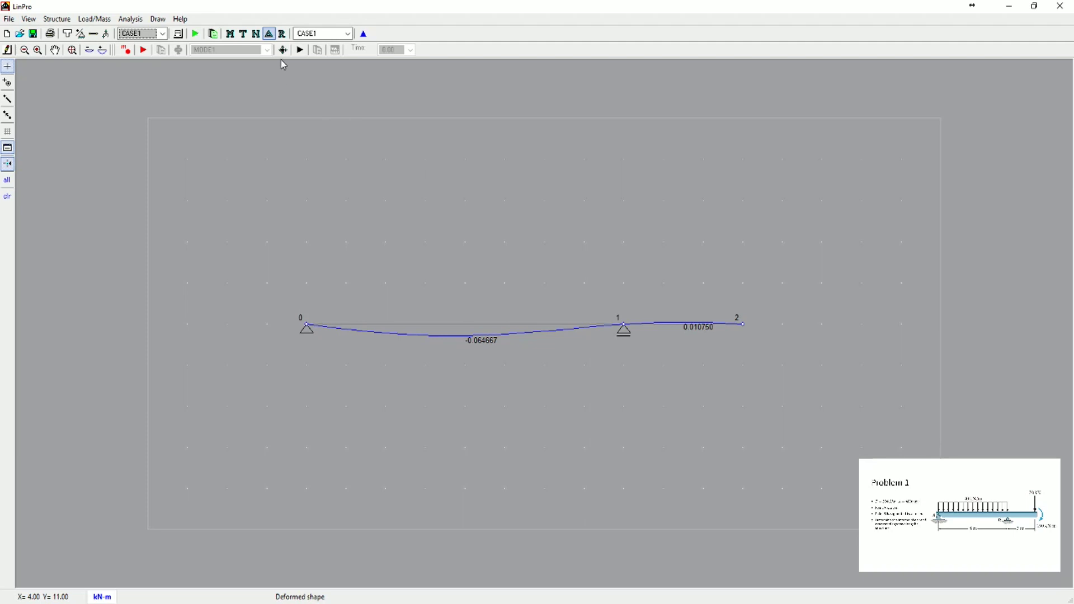
left_click(282, 34)
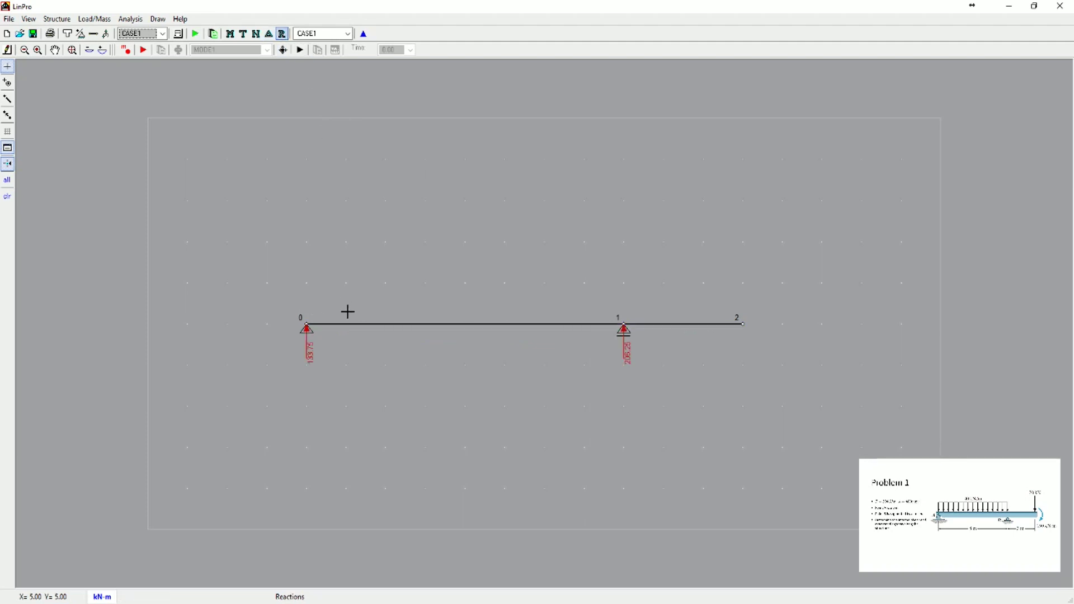
left_click(230, 37)
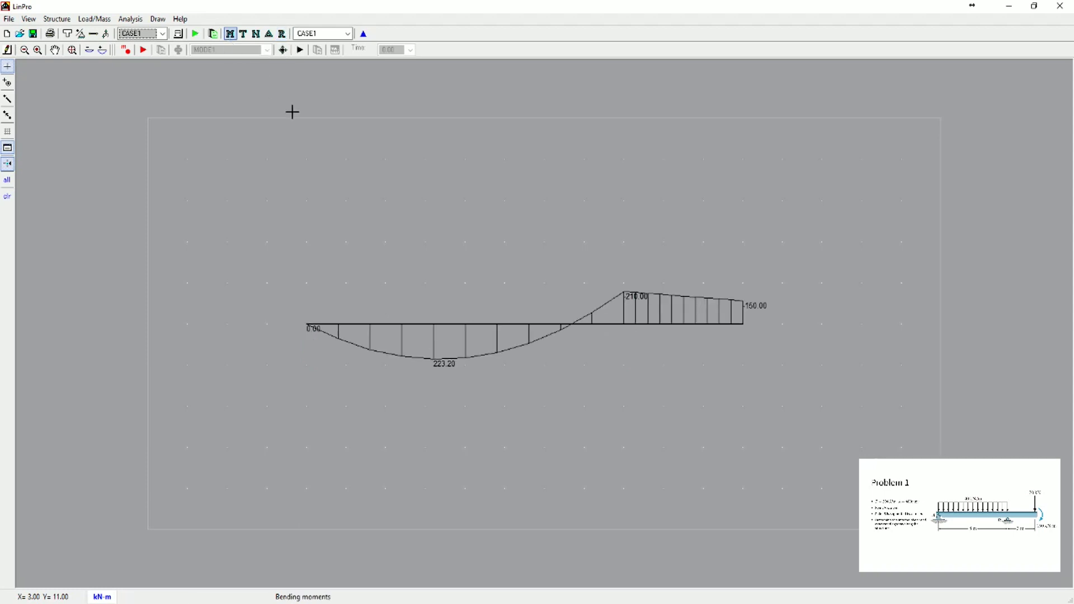
left_click(242, 34)
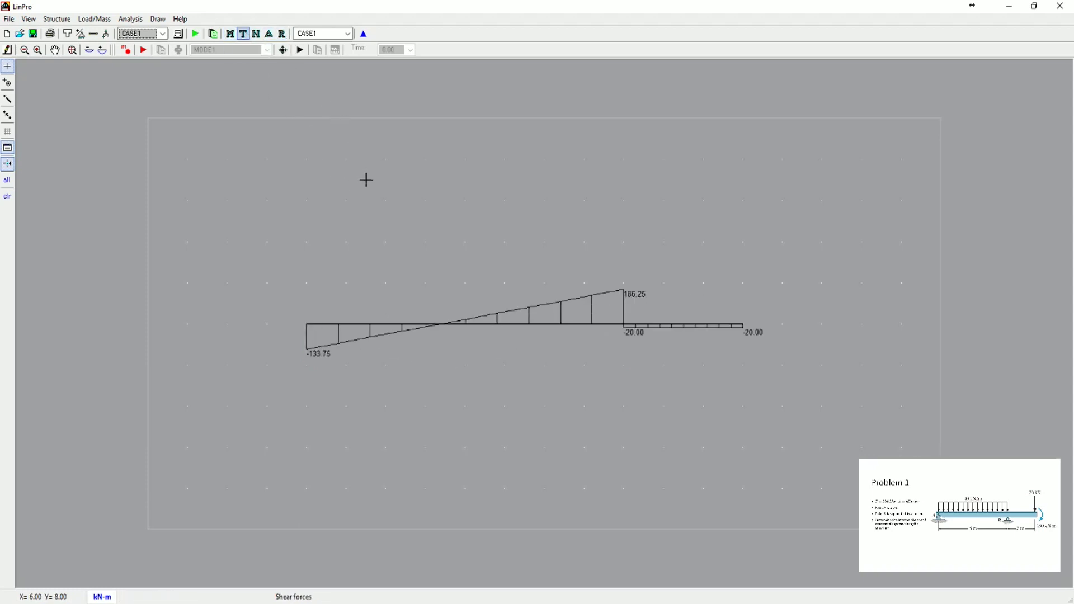
left_click(256, 34)
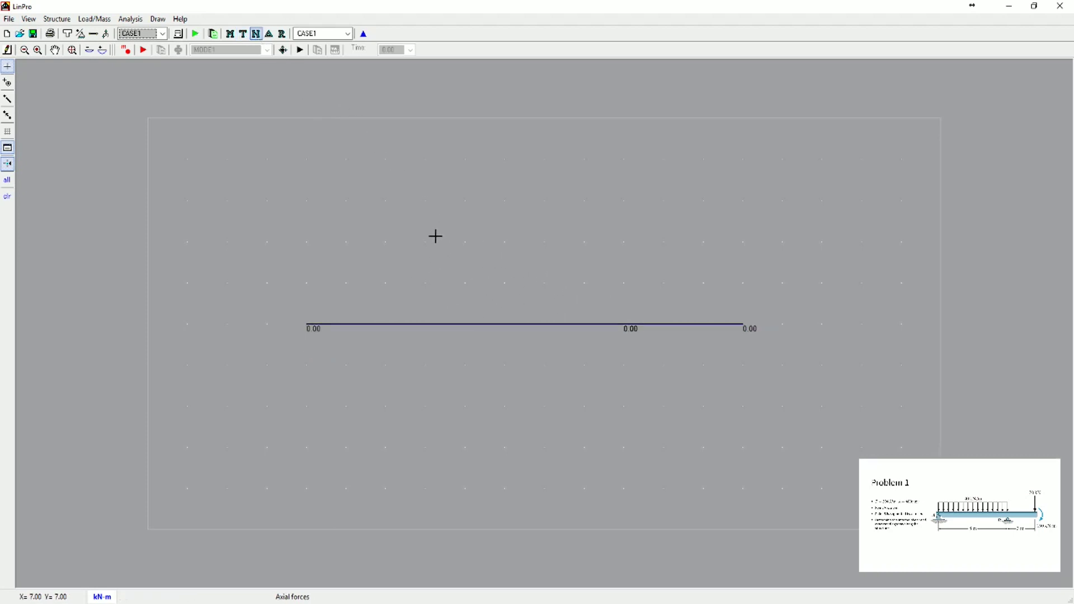
Step: Display the bending moment diagram, enlarge its ordinates, and reduce them slightly for a readable size
left_click(230, 33)
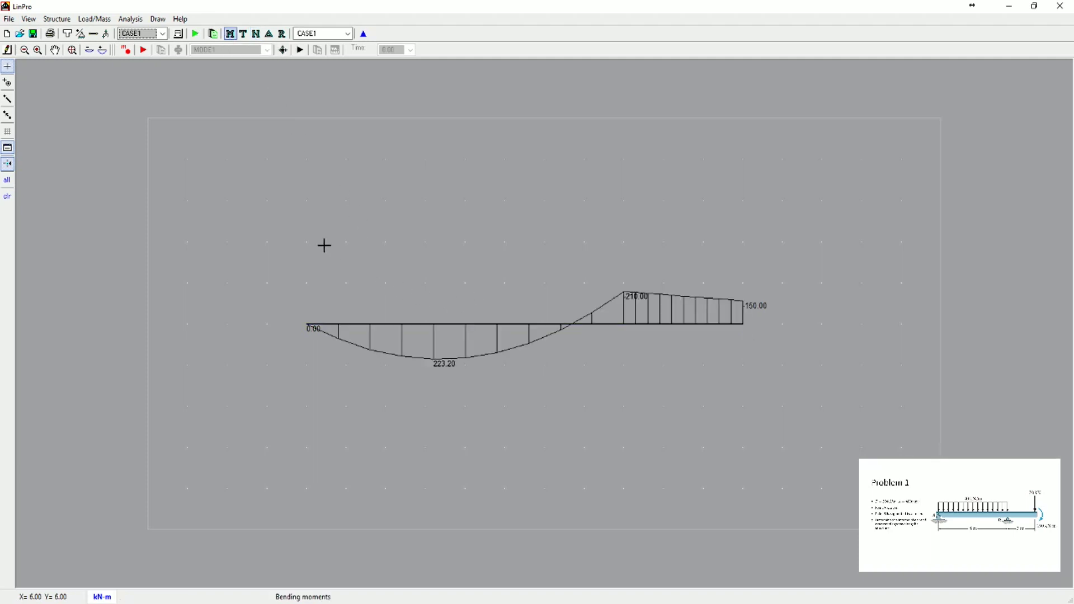
left_click(102, 53)
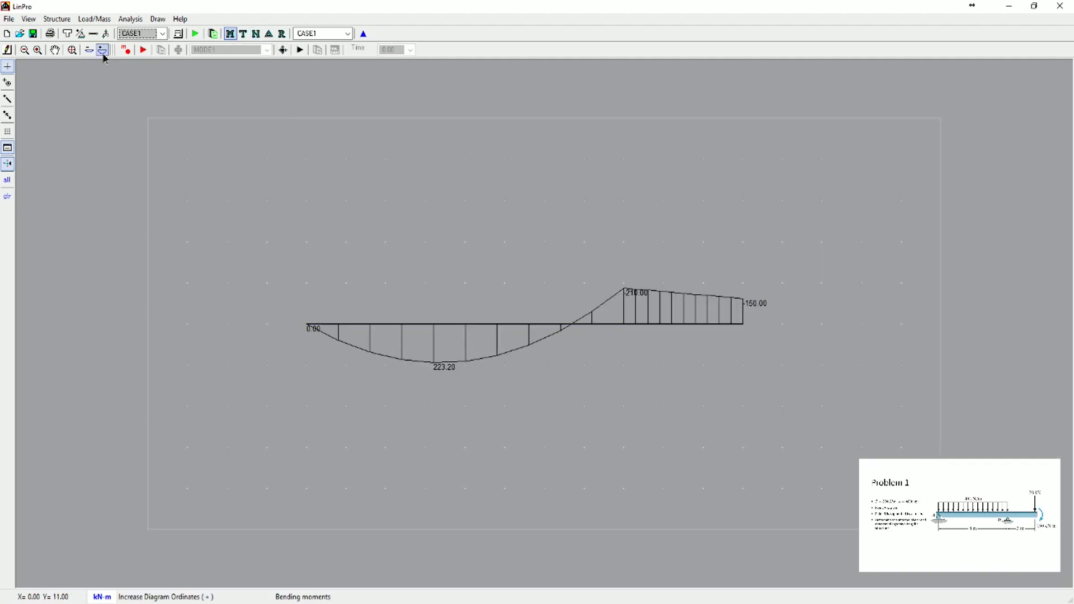
left_click(103, 51)
left_click(103, 50)
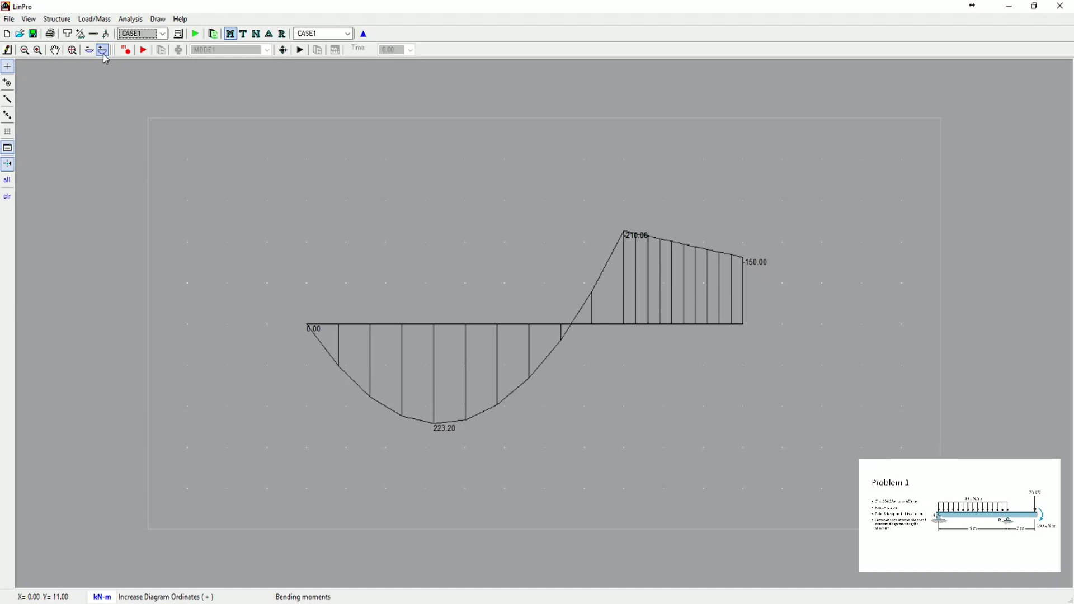
left_click(103, 50)
left_click(93, 54)
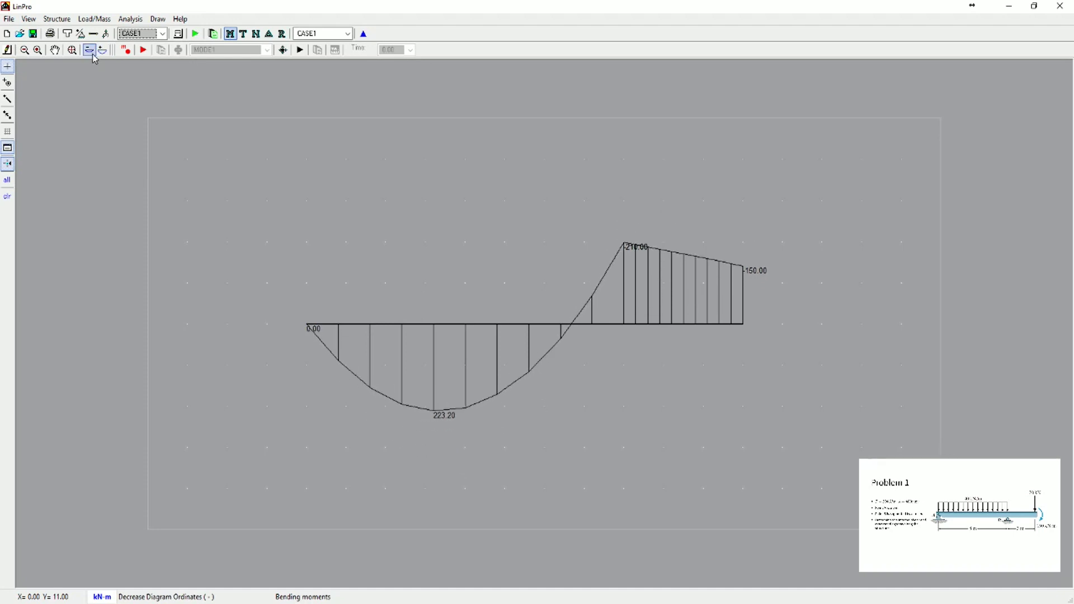
left_click(93, 56)
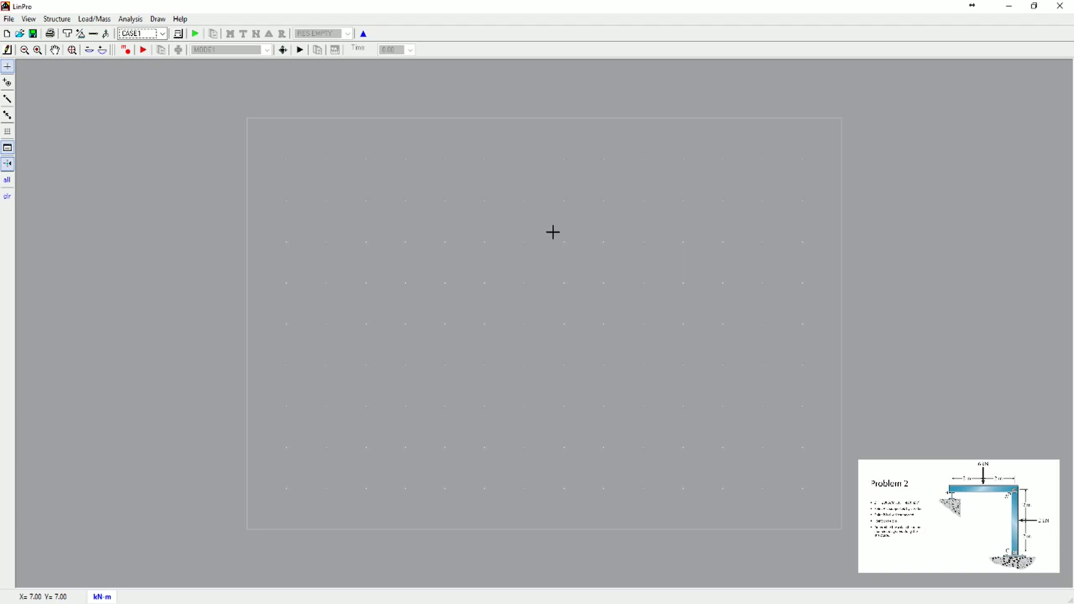
Step: Create three joints for the Problem 2 frame at (4, 7), (8, 7) and (8, 3)
left_click(6, 84)
key("Escape")
Step: Restrain joint 0 in Y as a roller and joint 2 in X and Y as a pin
left_click(81, 35)
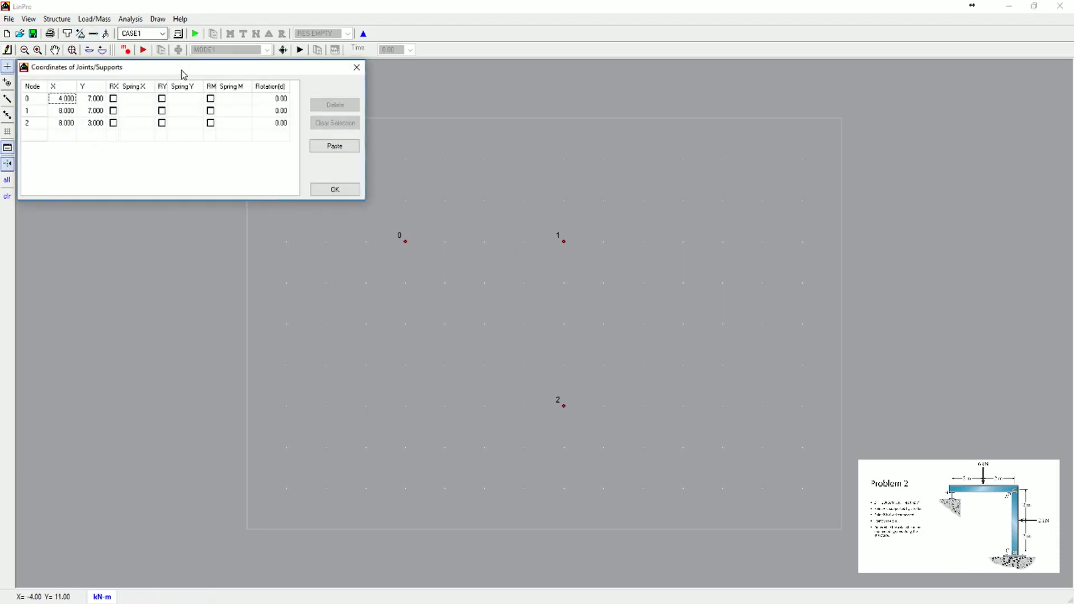
left_click_drag(182, 74, 329, 326)
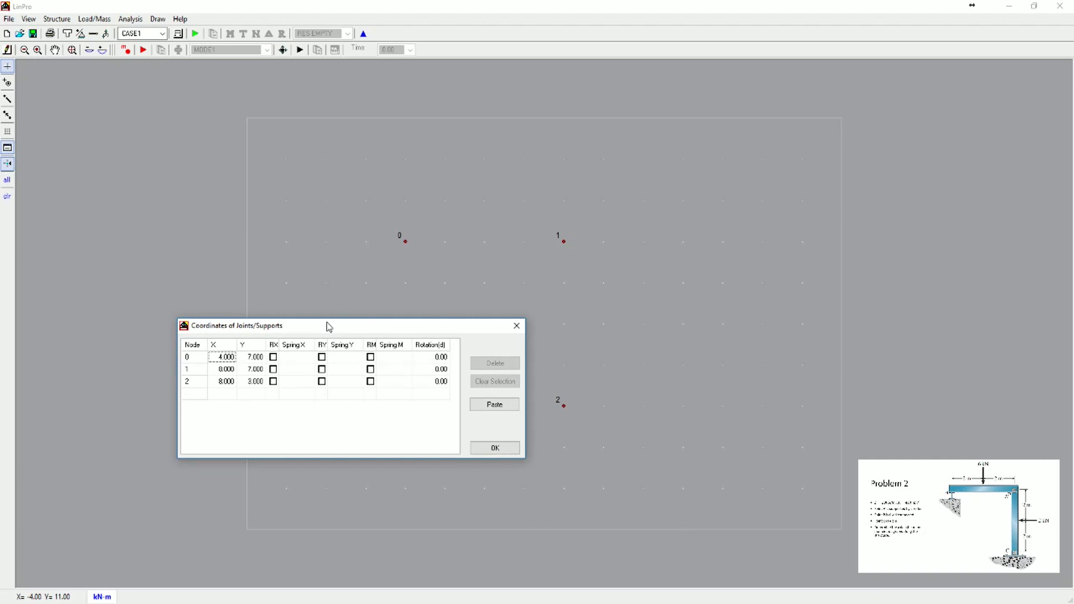
left_click(322, 360)
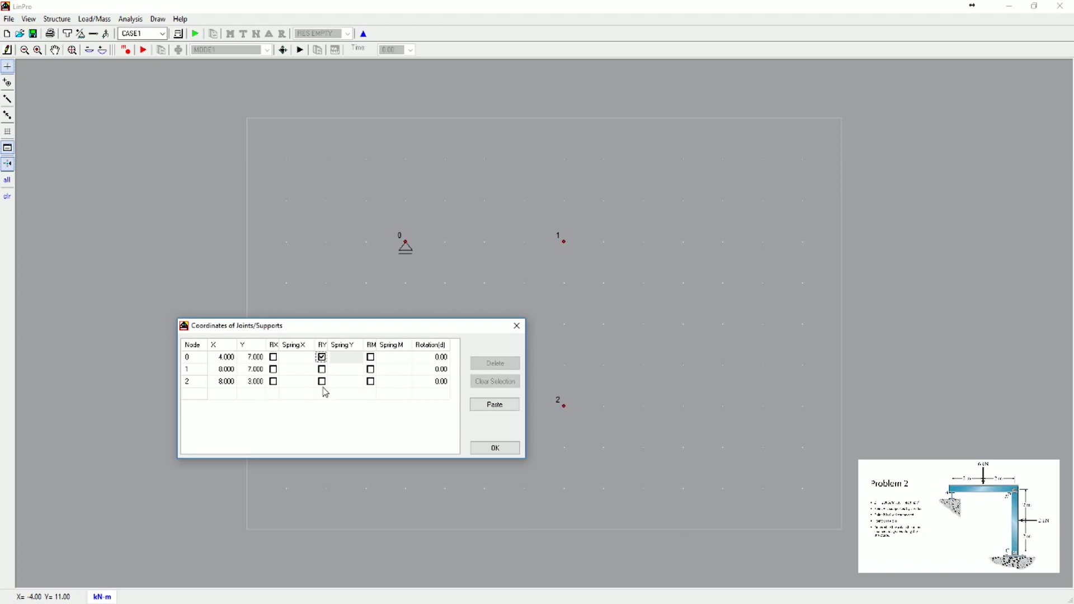
left_click(321, 383)
left_click(277, 381)
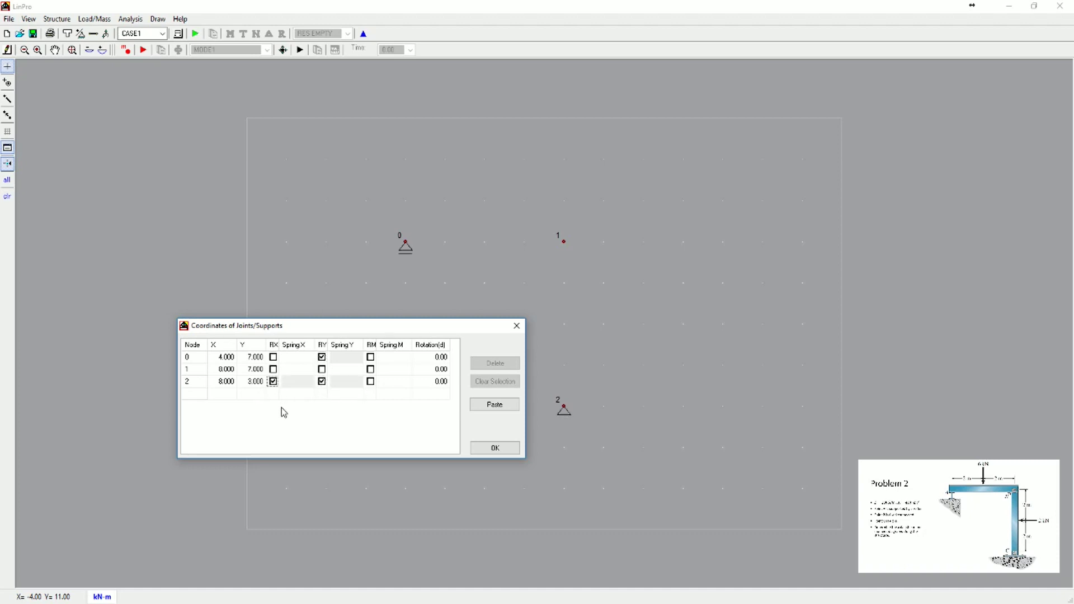
left_click(486, 450)
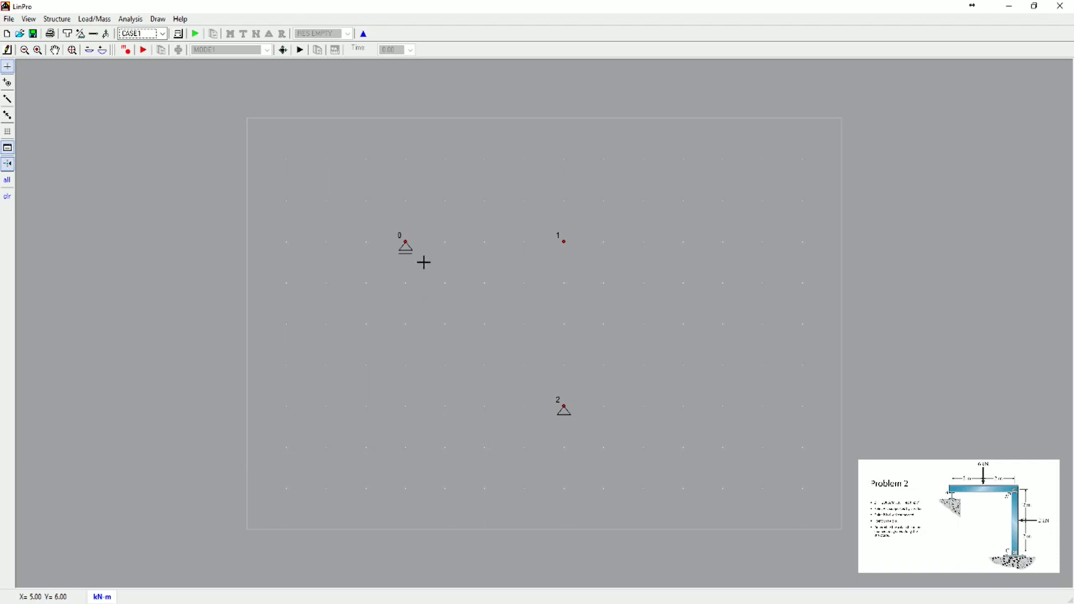
Step: Draw TYPE1 members from joint 0 to joint 1 and from joint 1 to joint 2, then end member creation
left_click(10, 104)
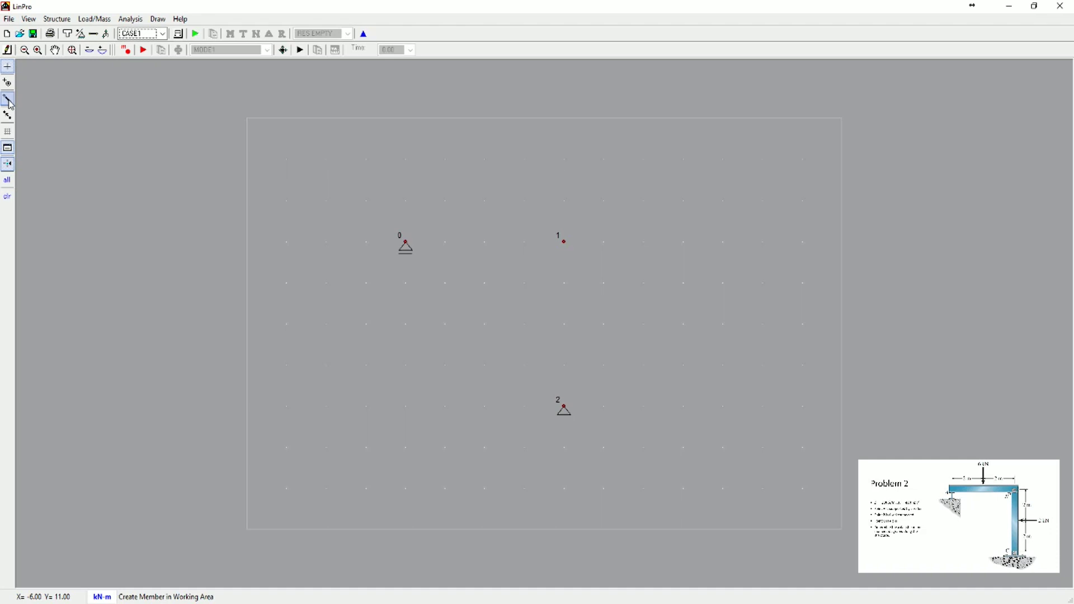
left_click(9, 103)
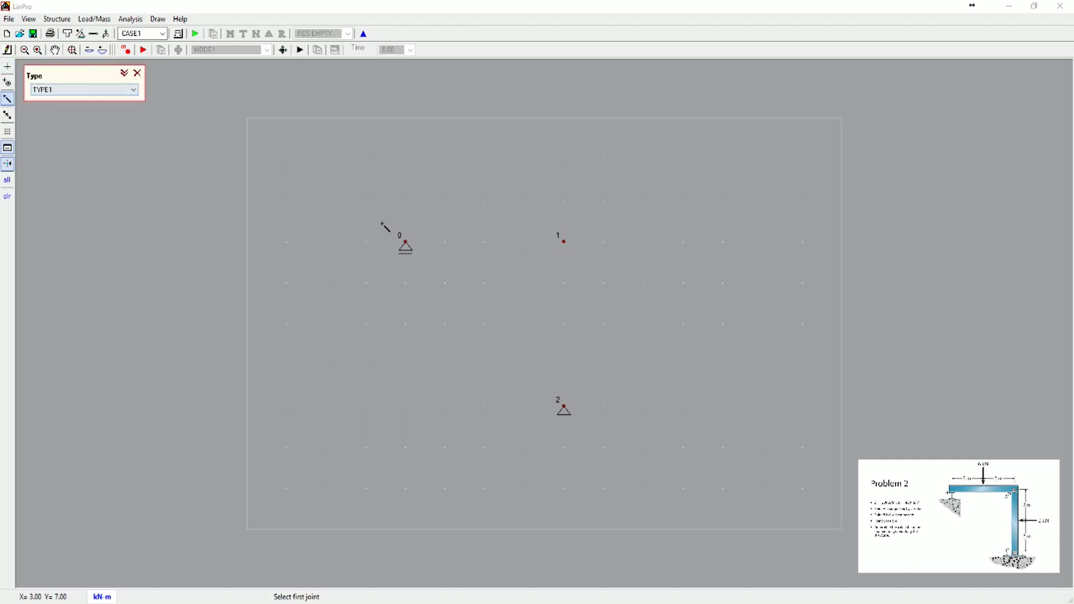
left_click(405, 242)
left_click(564, 242)
left_click(564, 409)
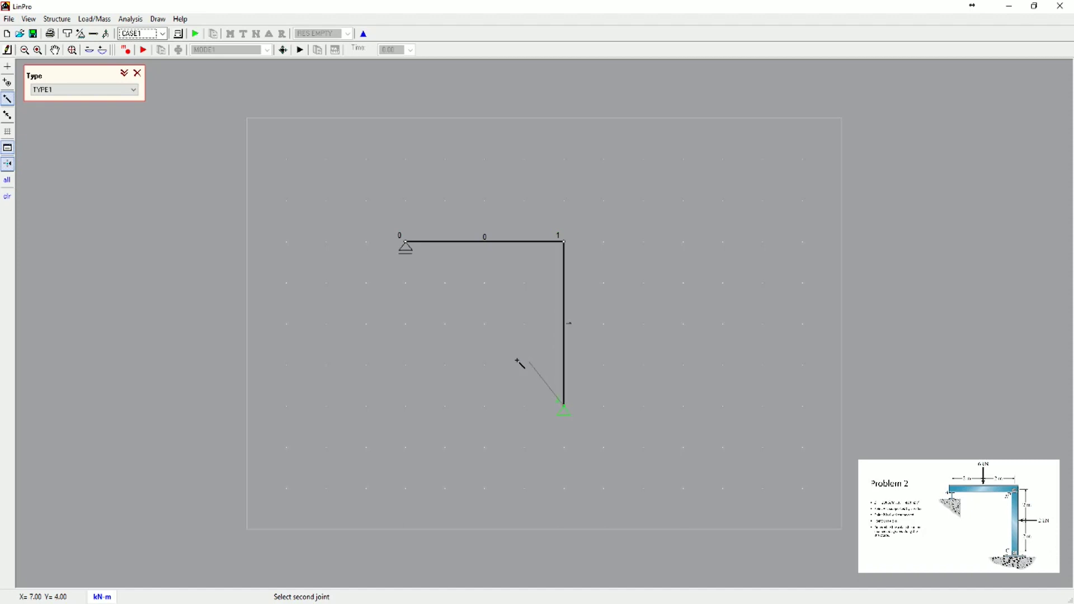
left_click(7, 66)
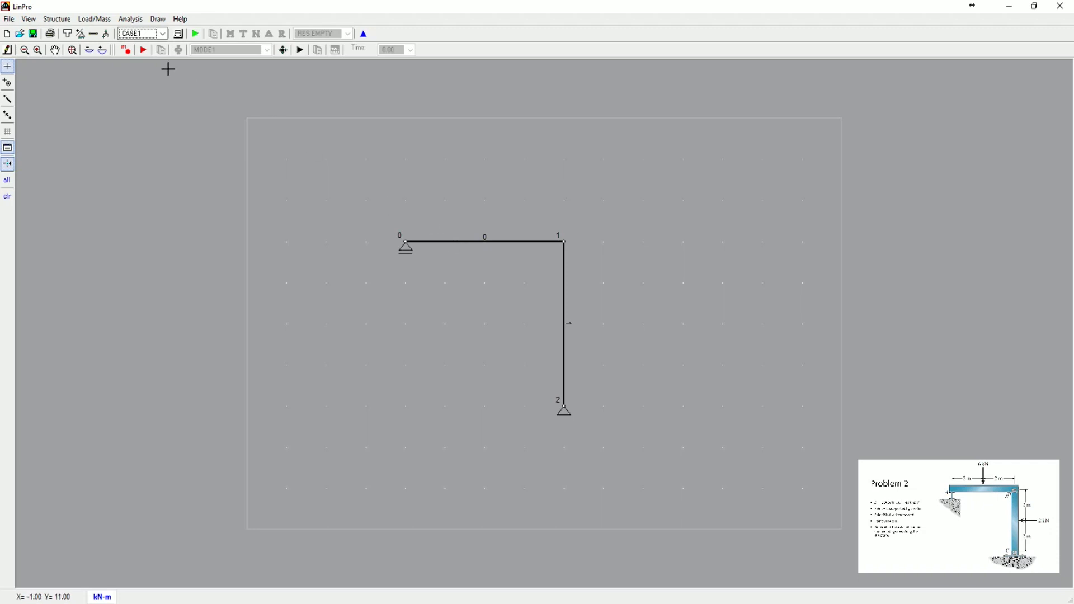
Step: Set the cross section area of member type TYPE1 to 4.000E-02 and apply the change
left_click(69, 34)
left_click_drag(88, 72, 307, 283)
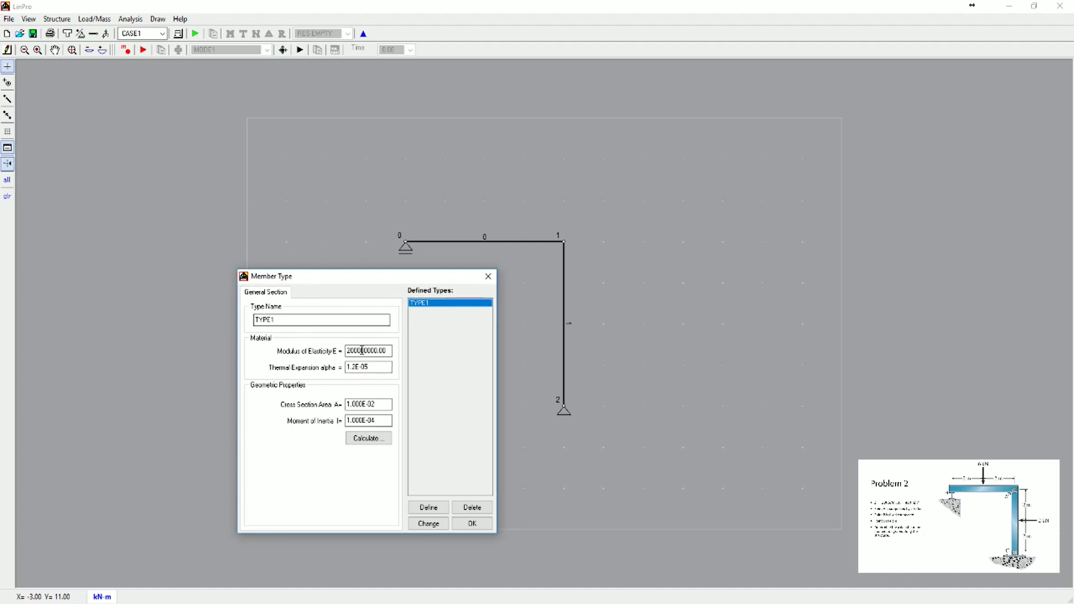
left_click_drag(388, 351, 345, 352)
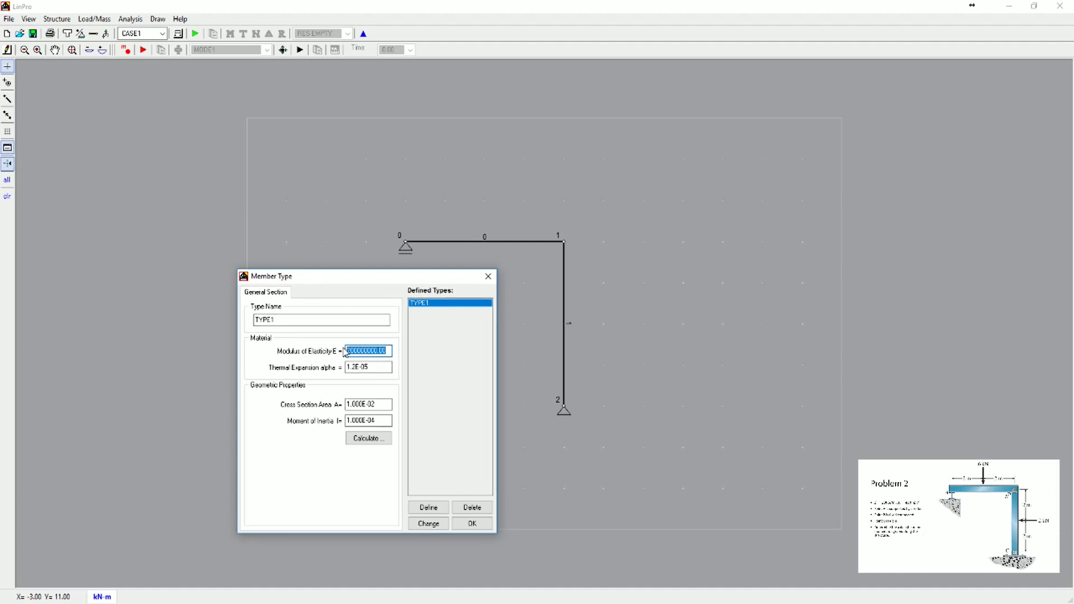
left_click(348, 404)
type("4")
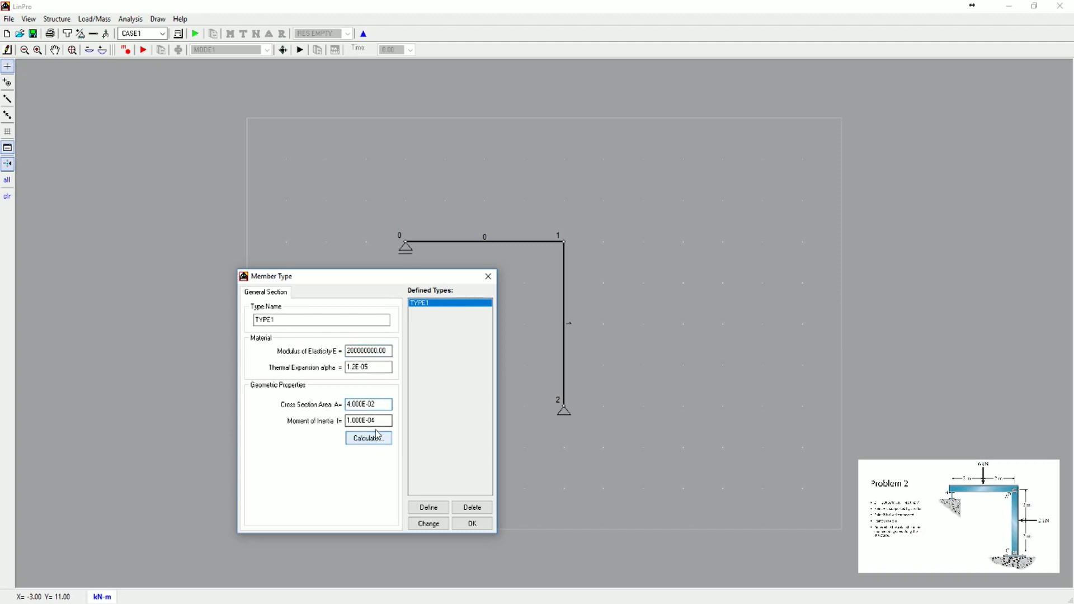
left_click(430, 526)
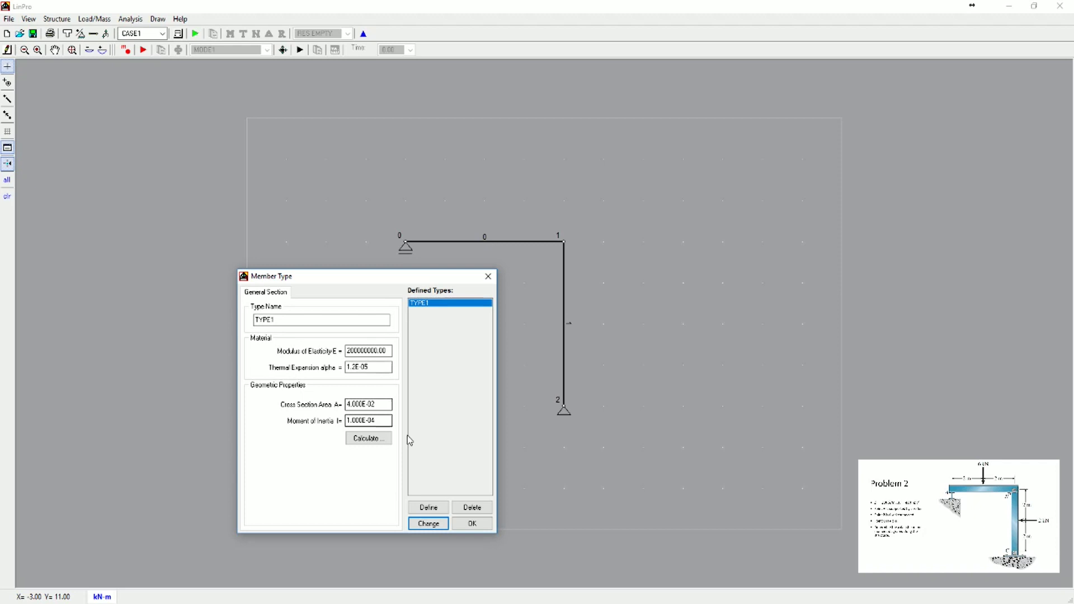
left_click(472, 524)
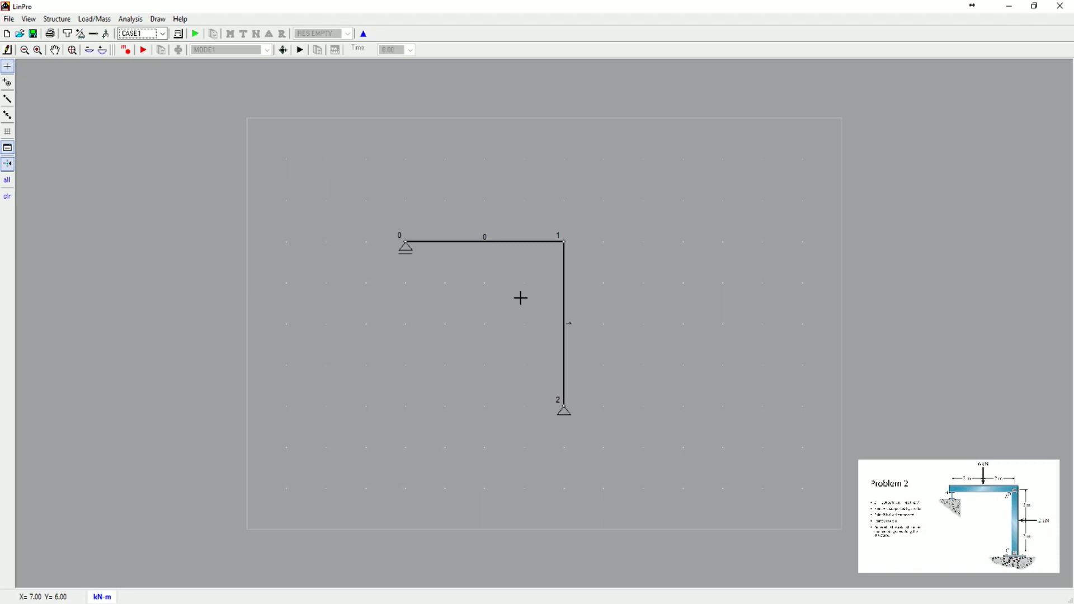
Step: Start a point load for CASE1 and name it Member 0
left_click(105, 34)
left_click_drag(532, 96, 725, 201)
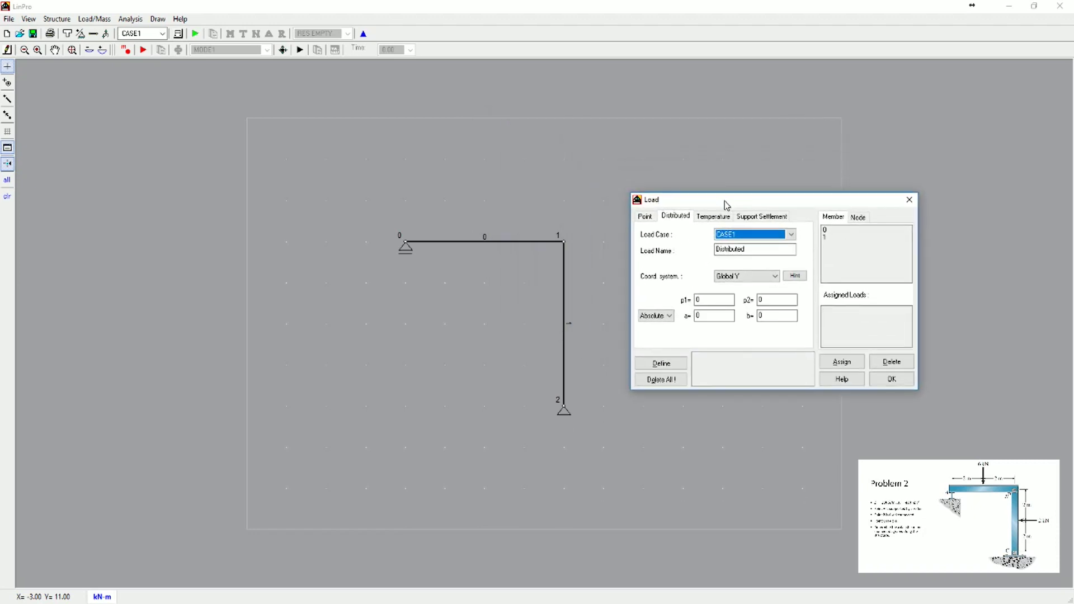
left_click(652, 216)
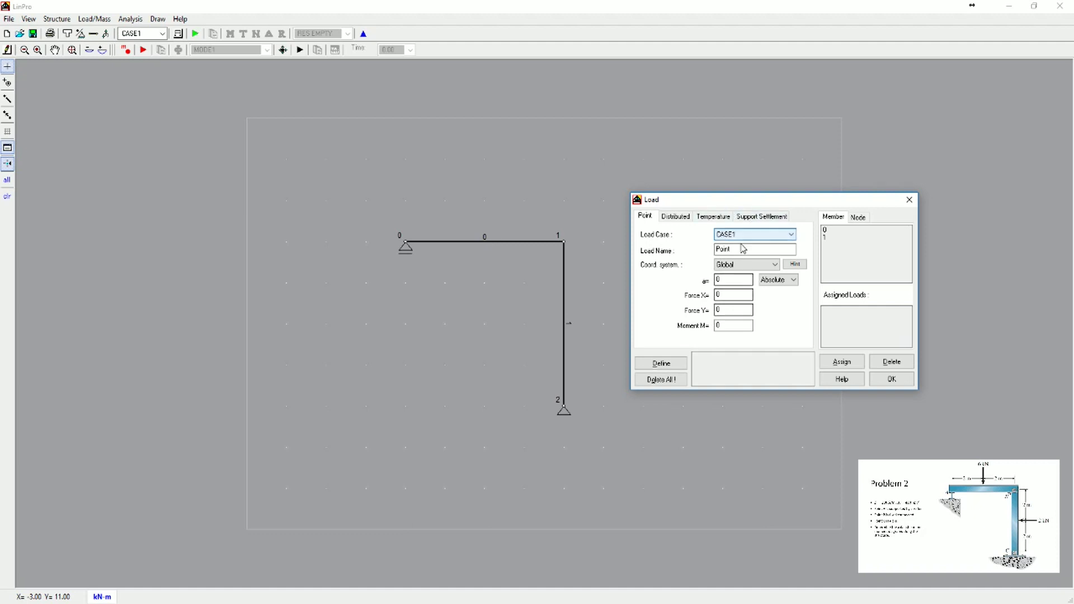
left_click_drag(737, 249, 709, 253)
type("Member 0")
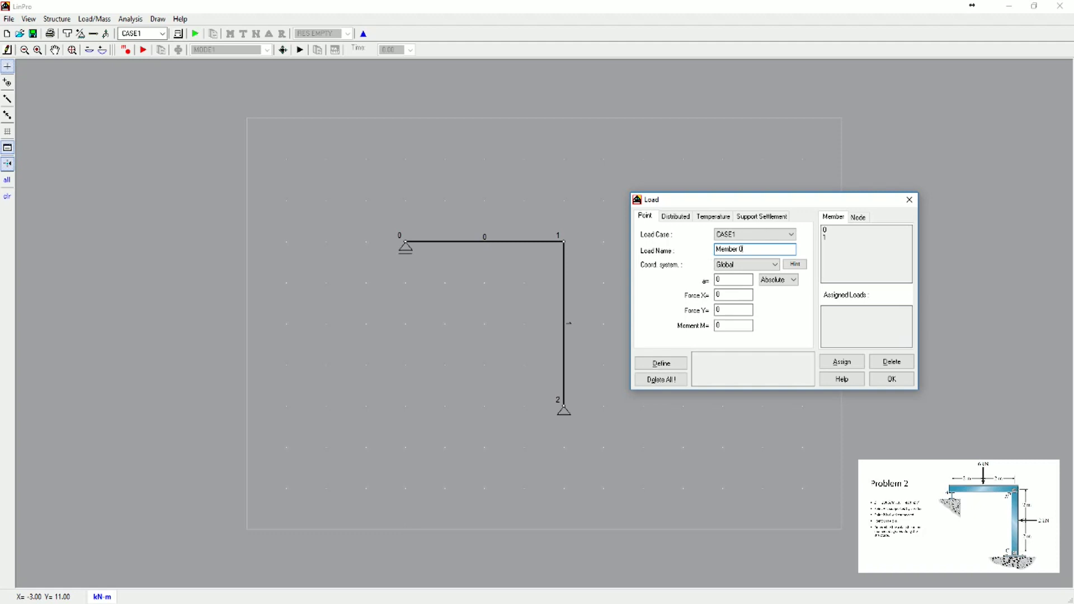
Step: Define the Member 0 load with a Y force of -6 at relative distance 0.5 and assign it to member 0
double_click(733, 310)
type("-6")
left_click(778, 279)
left_click(775, 298)
double_click(729, 279)
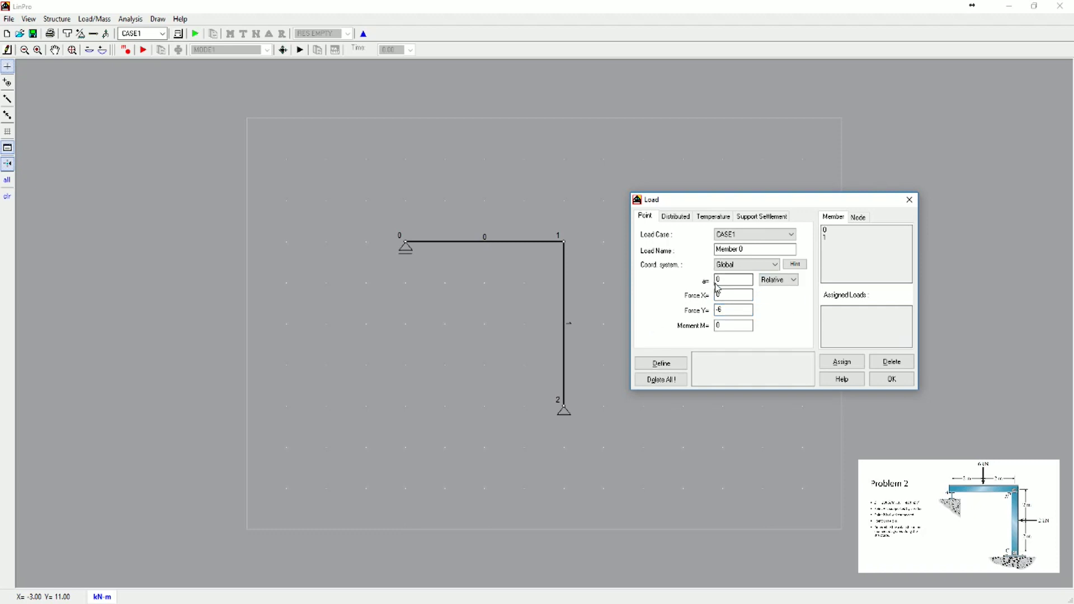
type("0.5")
left_click(665, 365)
left_click(833, 230)
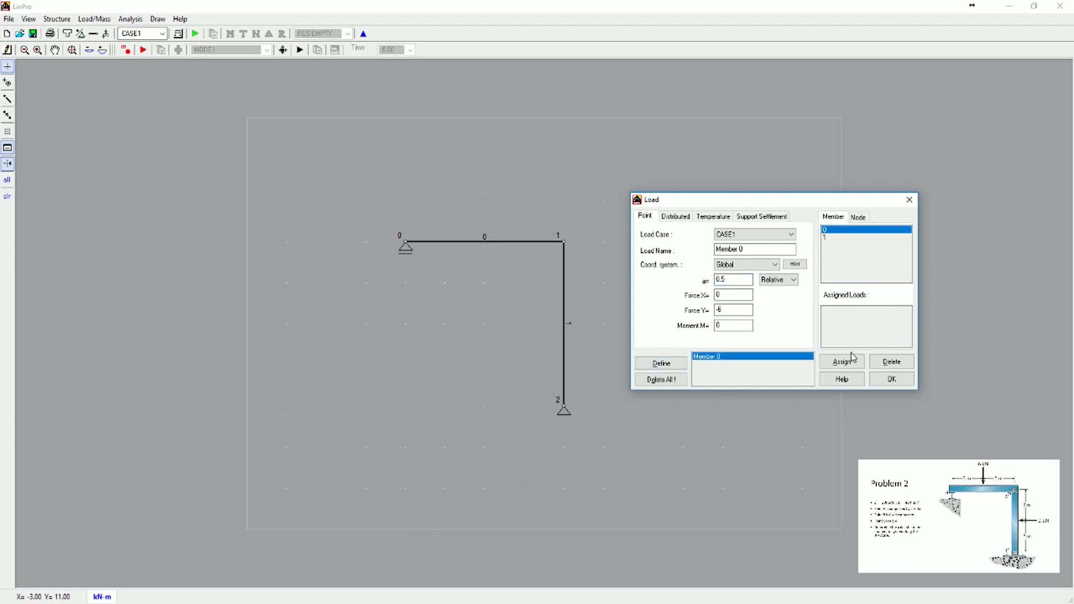
left_click(855, 366)
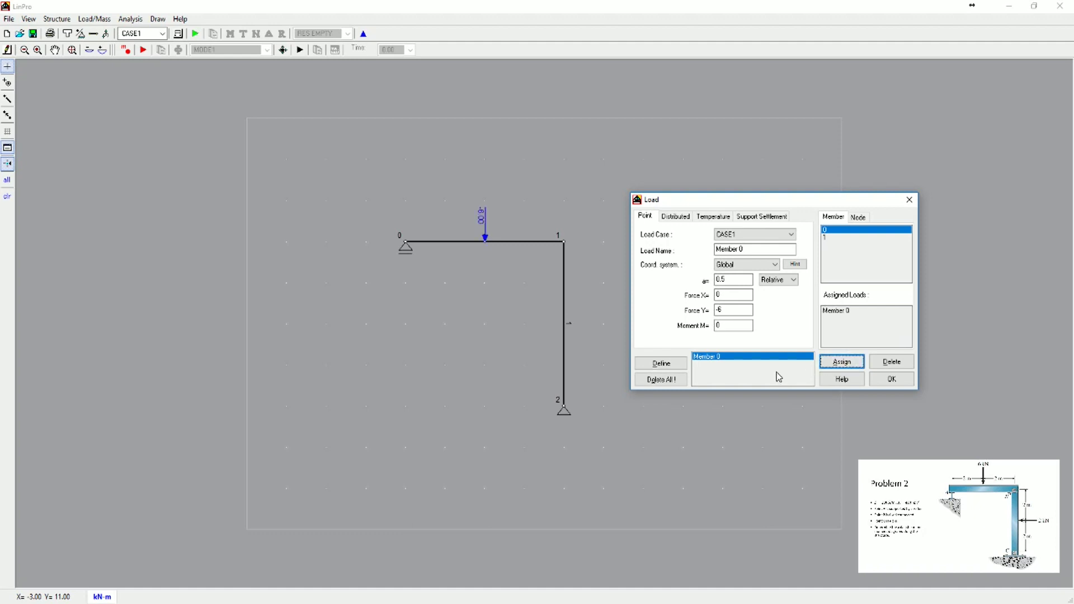
Step: Define point load Member 1 with X force -2 and Y force 0.0 at relative distance 0.5, and assign it to member 1
left_click(752, 251)
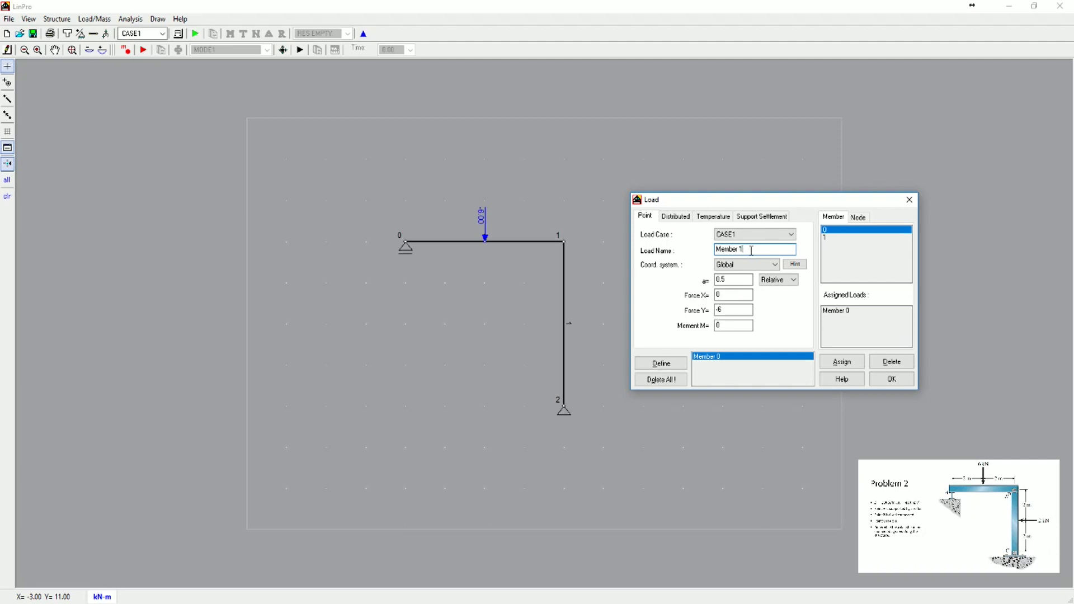
left_click(729, 311)
key("shift+Tab")
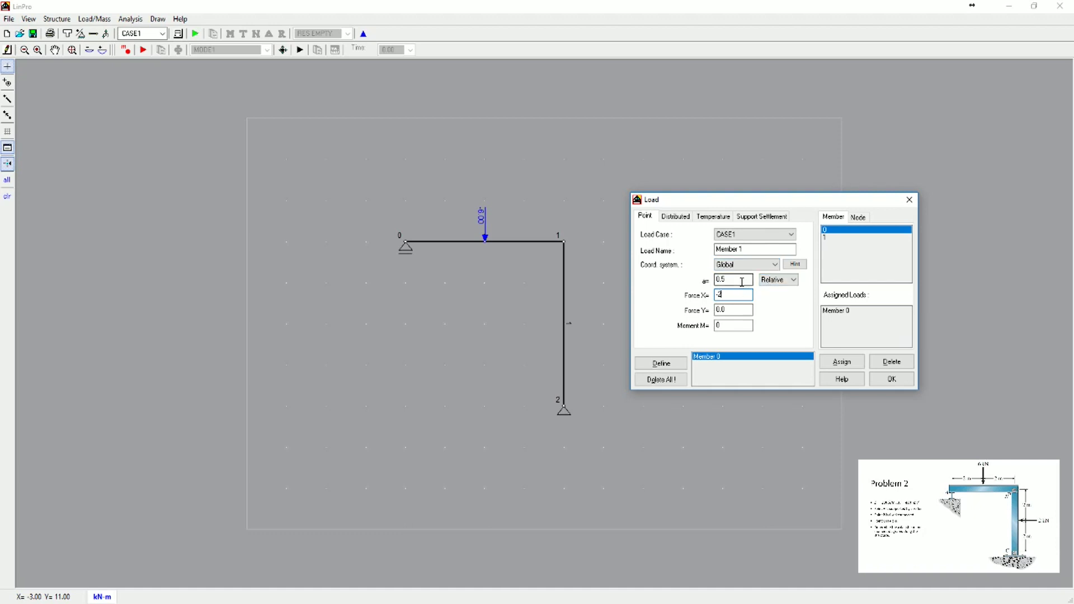
left_click(670, 364)
left_click(833, 240)
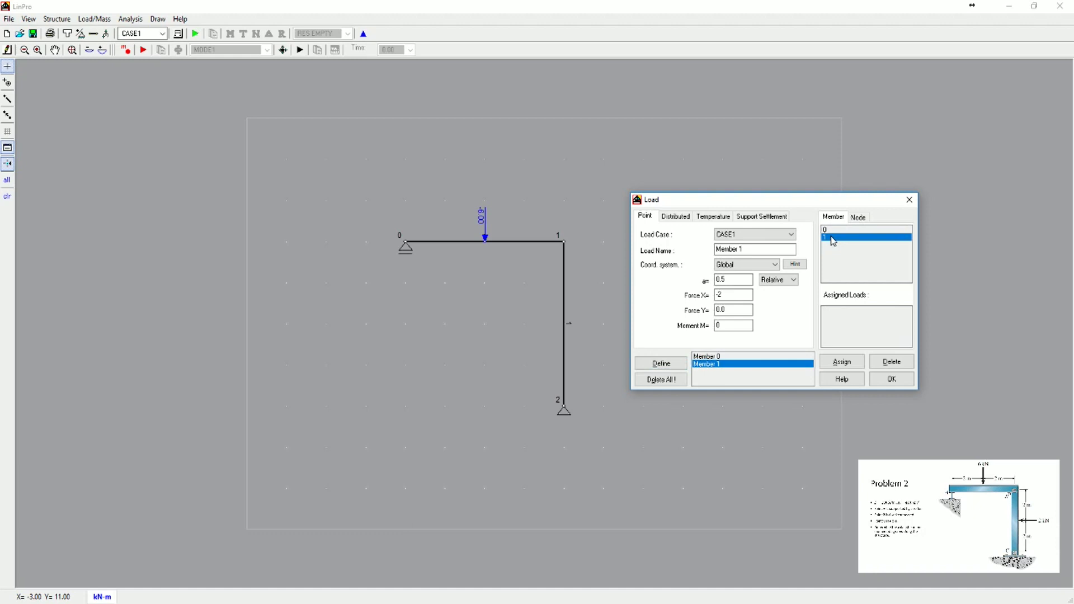
left_click(838, 364)
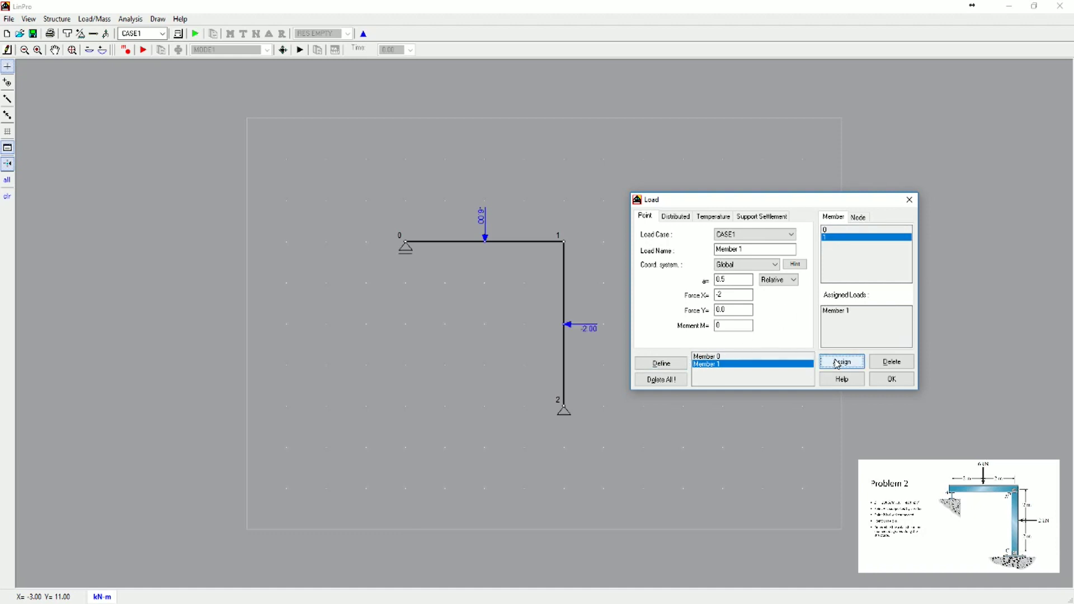
left_click(882, 380)
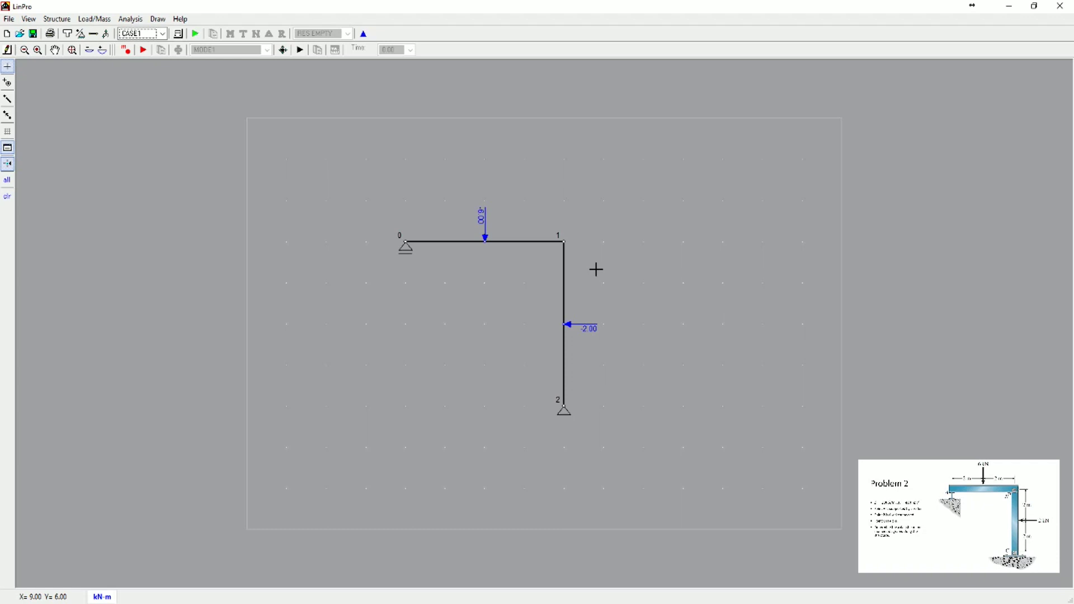
Step: Run the static analysis and view the reactions, bending moment, shear force and axial force diagrams for CASE1
left_click(196, 34)
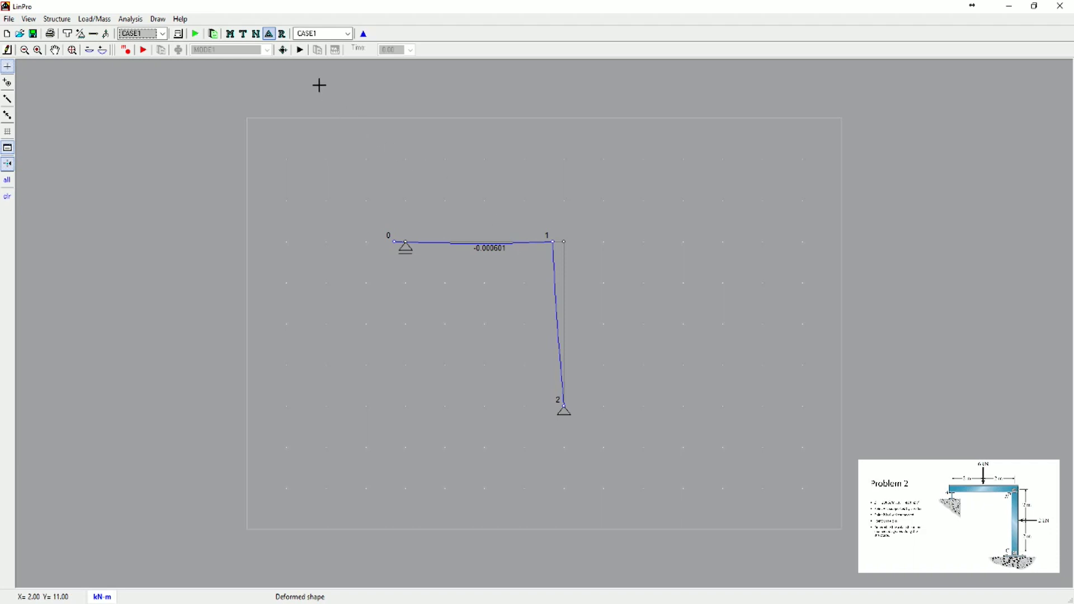
left_click(282, 34)
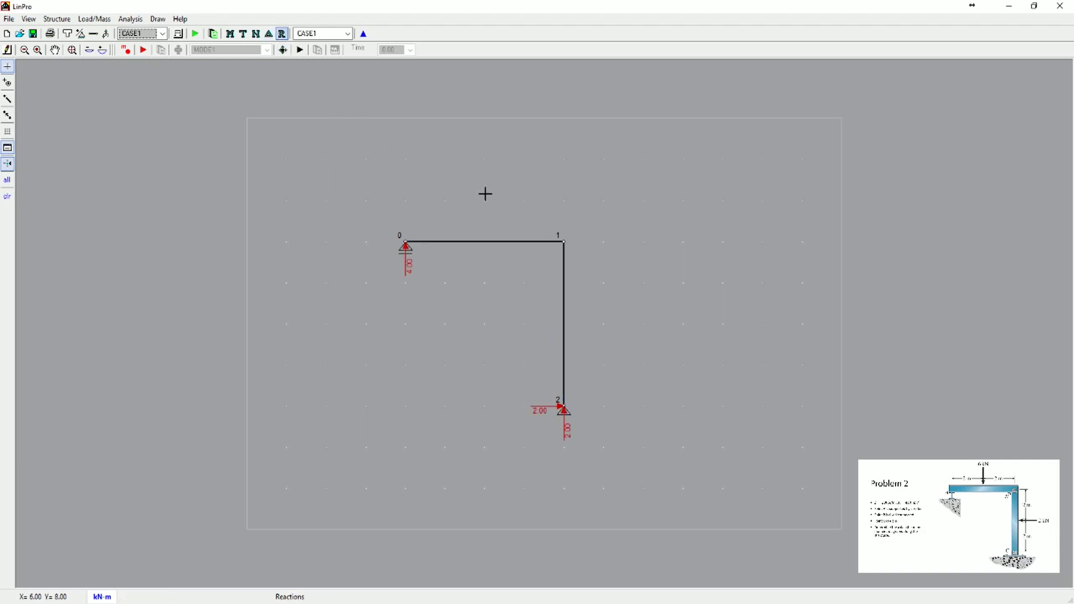
left_click(230, 35)
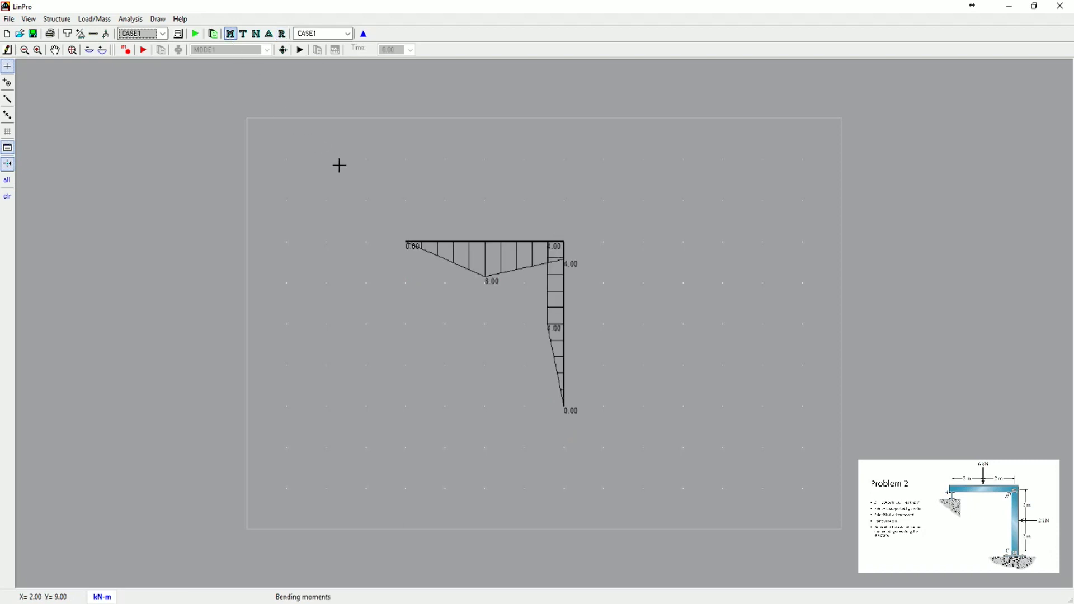
left_click(242, 34)
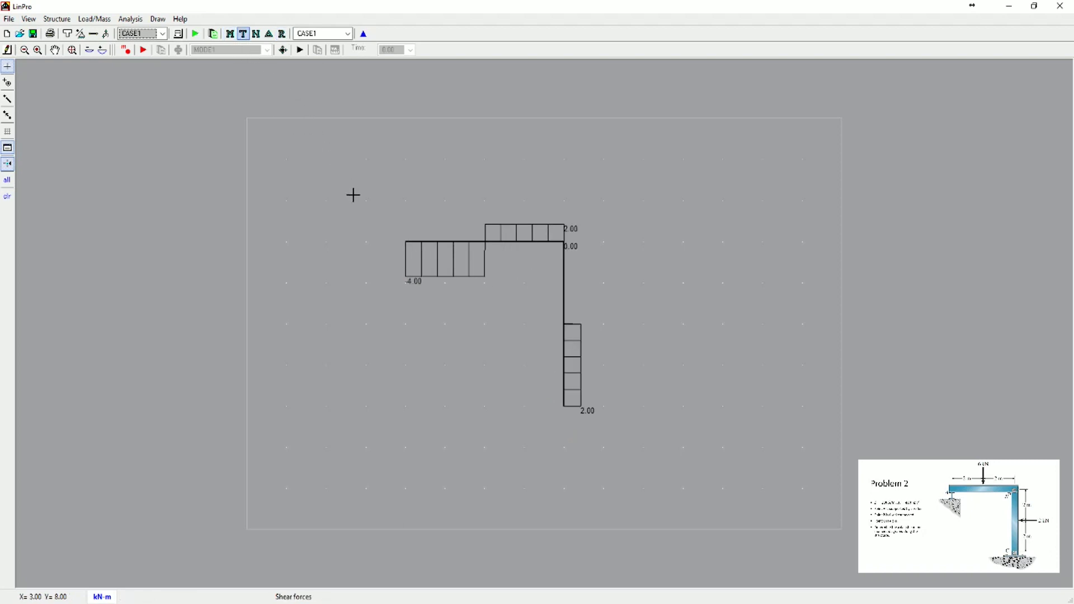
left_click(256, 34)
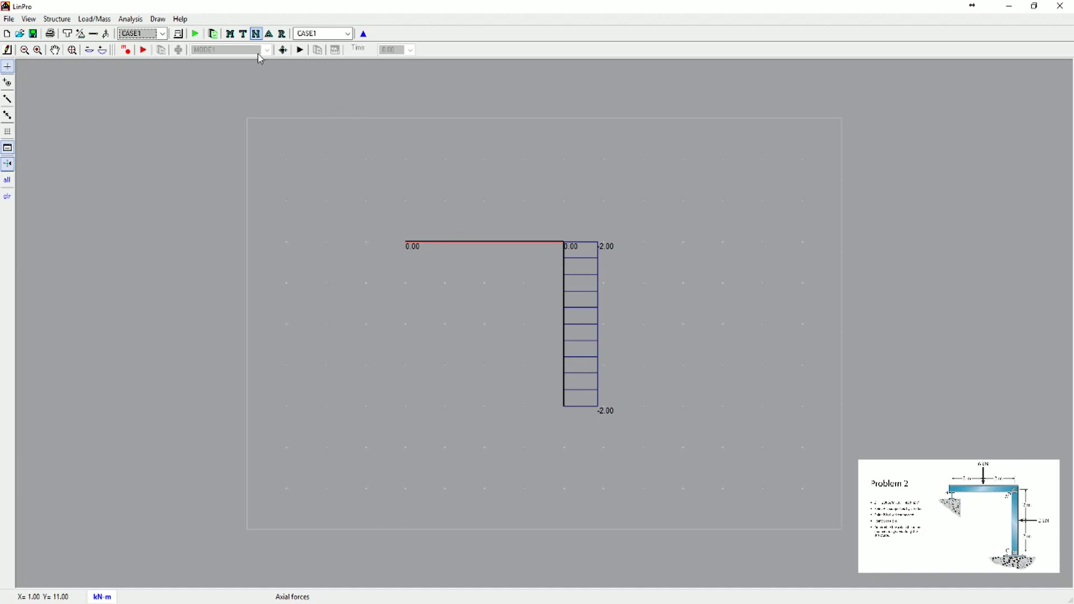
Step: Display the bending moment diagram again and increase its ordinates several times
left_click(230, 34)
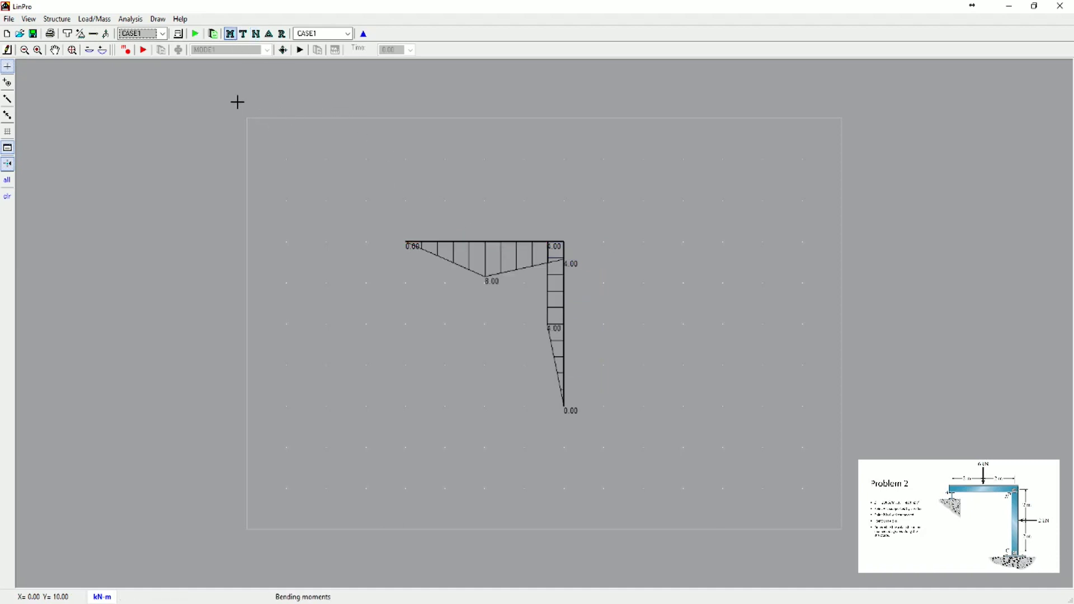
left_click(103, 51)
left_click(103, 51)
left_click(103, 51)
left_click(102, 51)
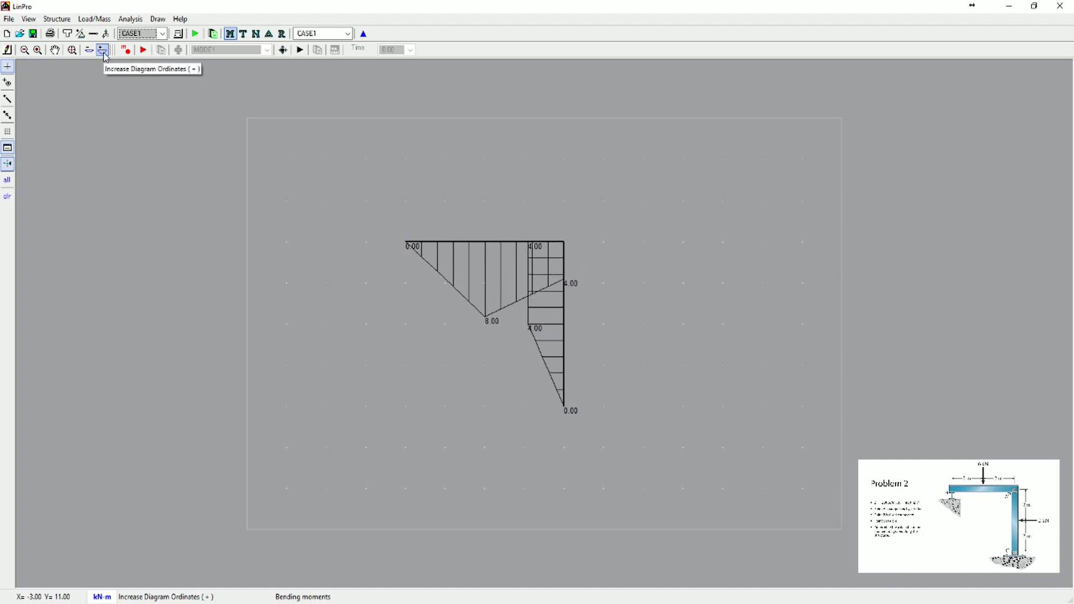
left_click(103, 51)
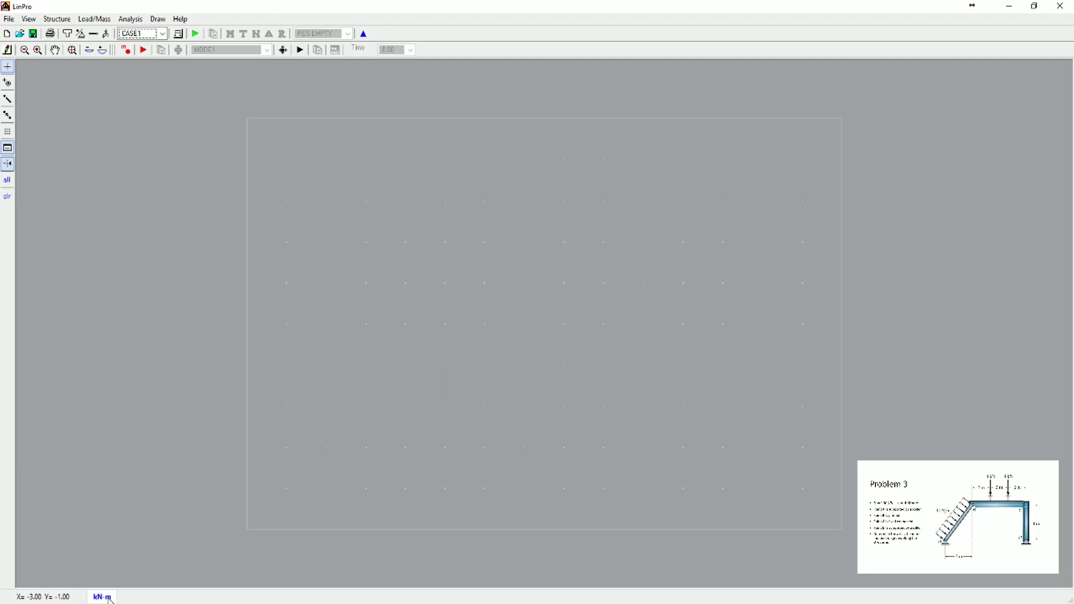
Step: Set the system width of the Problem 3 grid to 20
left_click(8, 139)
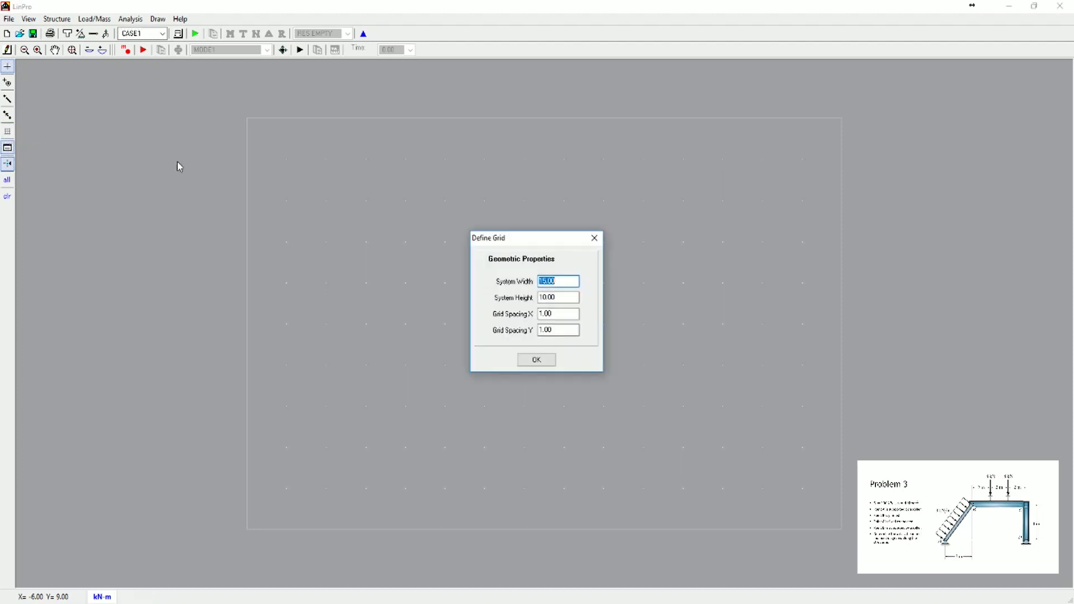
left_click(547, 282)
left_click_drag(546, 282, 537, 288)
type("20")
left_click(536, 358)
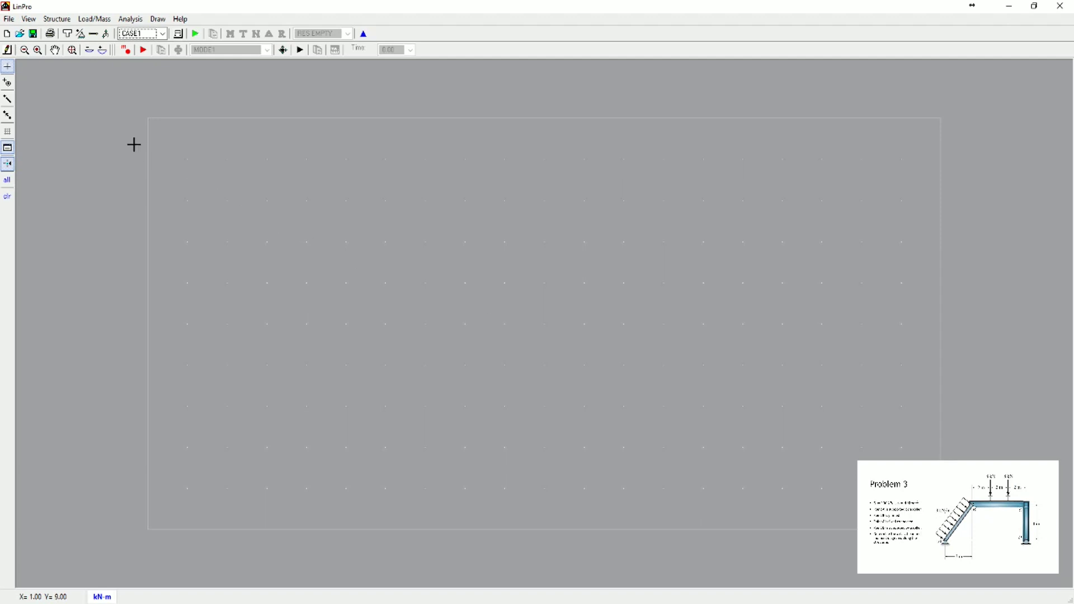
Step: Create four joints for the Problem 3 frame at (4, 4), (7, 8), (13, 8) and (13, 4)
left_click(8, 83)
left_click(426, 201)
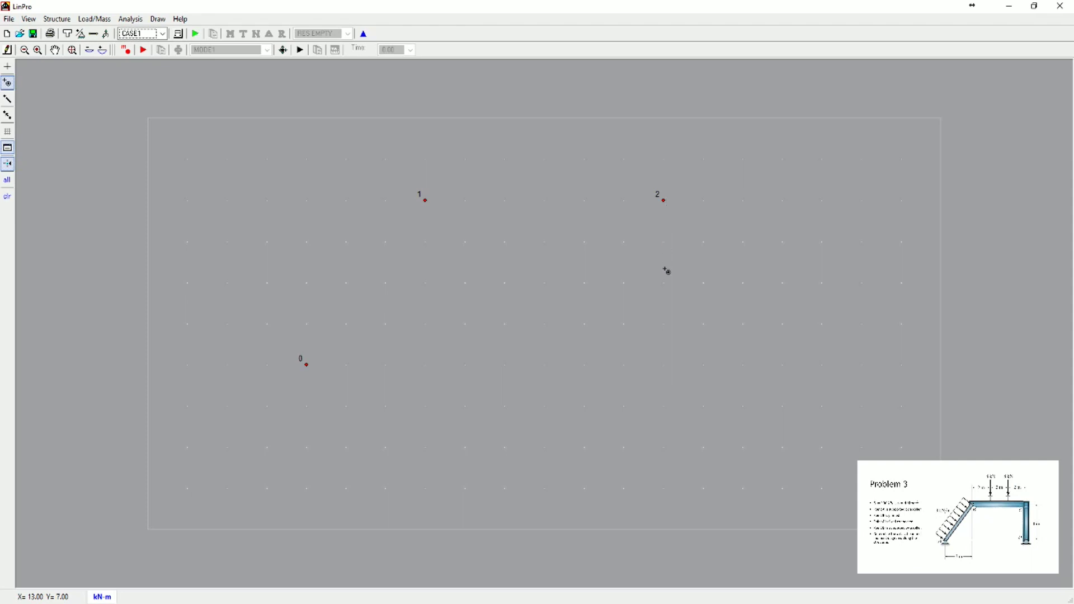
left_click(666, 366)
Step: Restrain joints 0 and 3 in X and Y as pinned supports
left_click(82, 35)
left_click_drag(107, 70, 440, 383)
left_click(442, 407)
left_click(491, 408)
left_click(490, 445)
left_click(442, 445)
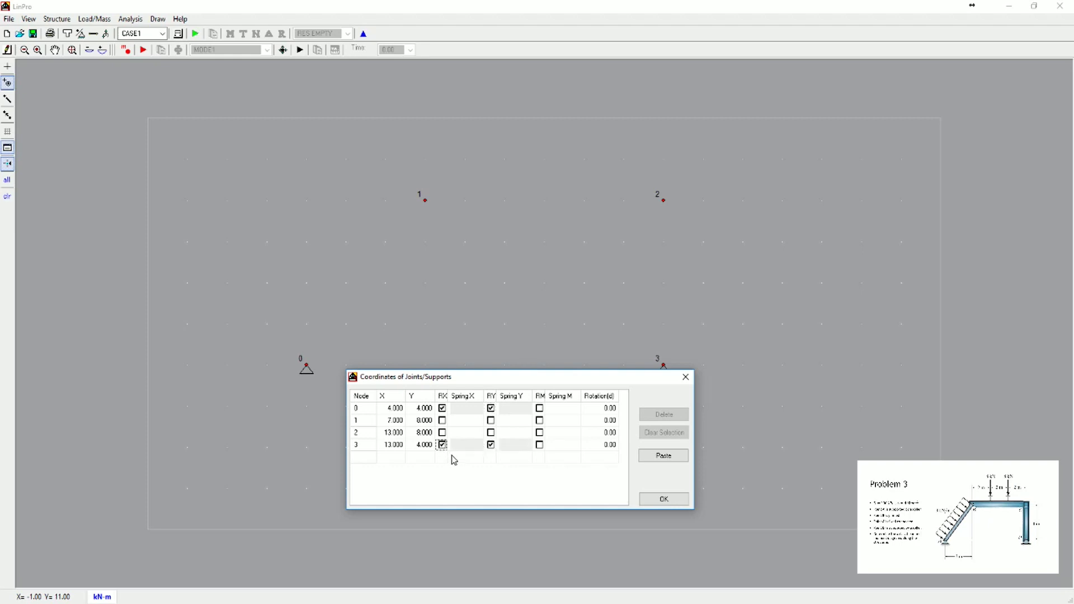
left_click(665, 499)
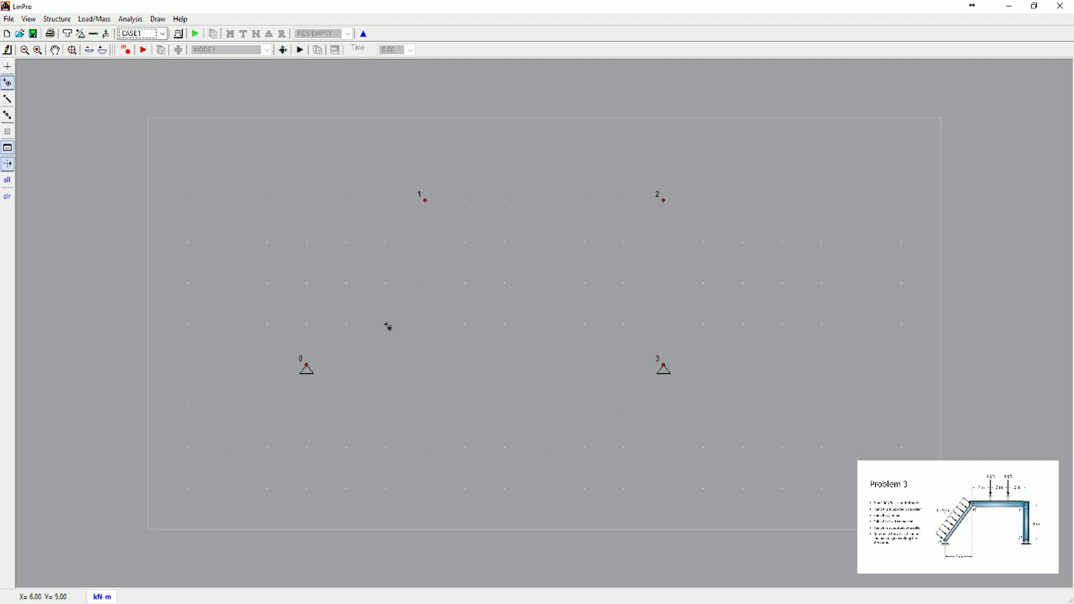
Step: Draw TYPE1 members connecting joints 0 to 1, 1 to 2 and 2 to 3, then end member creation
left_click(8, 102)
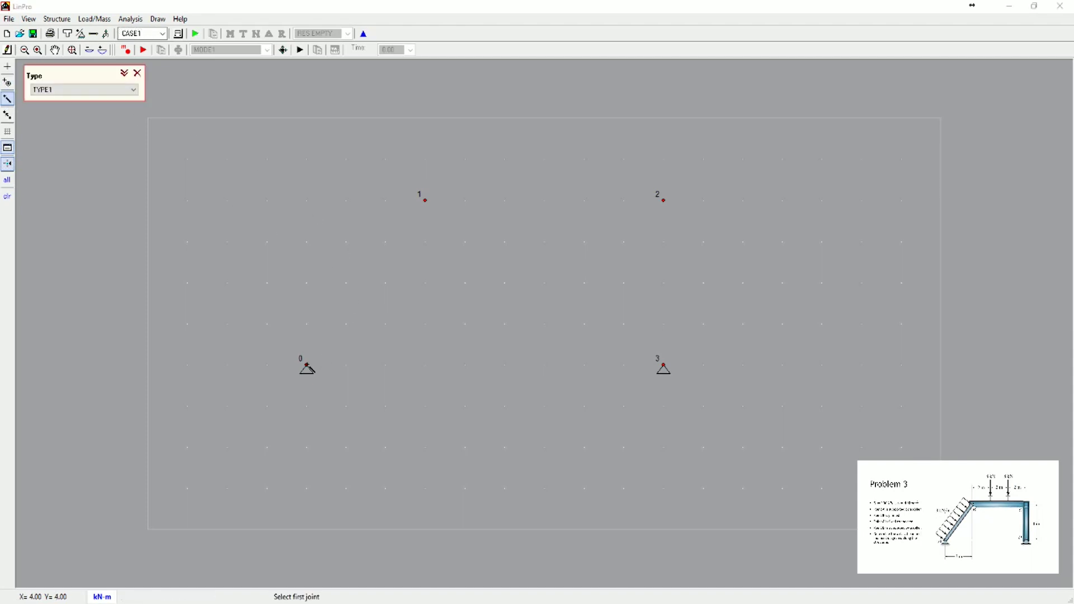
left_click(307, 367)
left_click(425, 200)
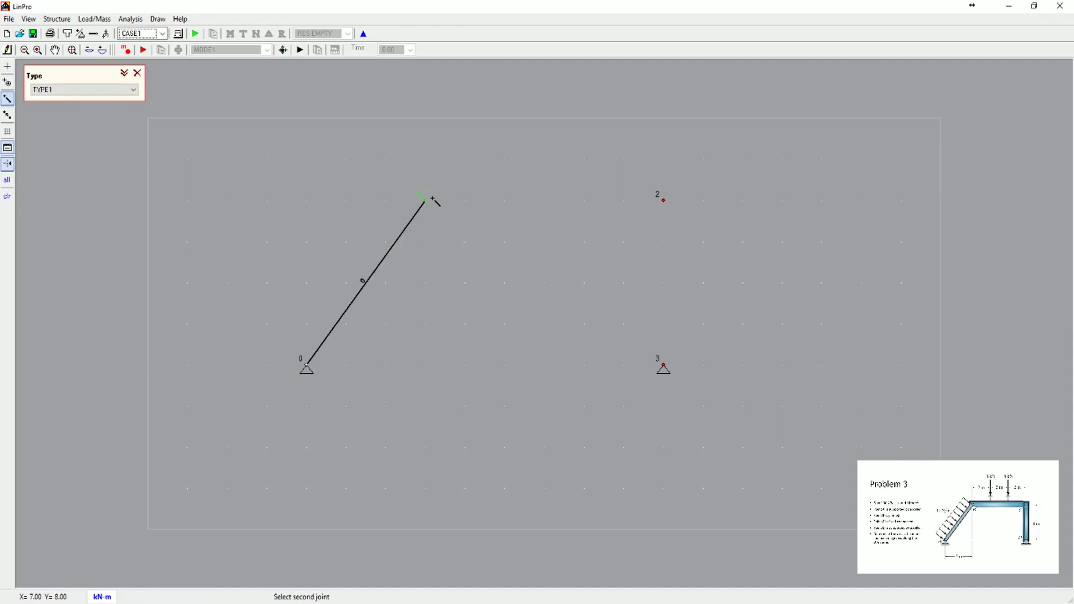
left_click(663, 200)
left_click(663, 366)
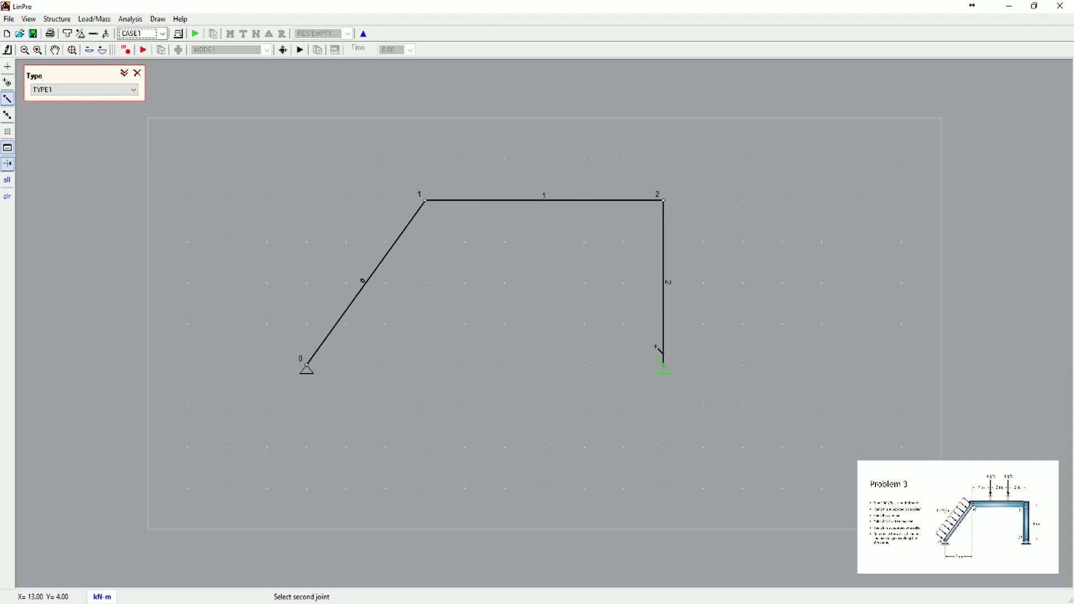
left_click(7, 68)
left_click(482, 297)
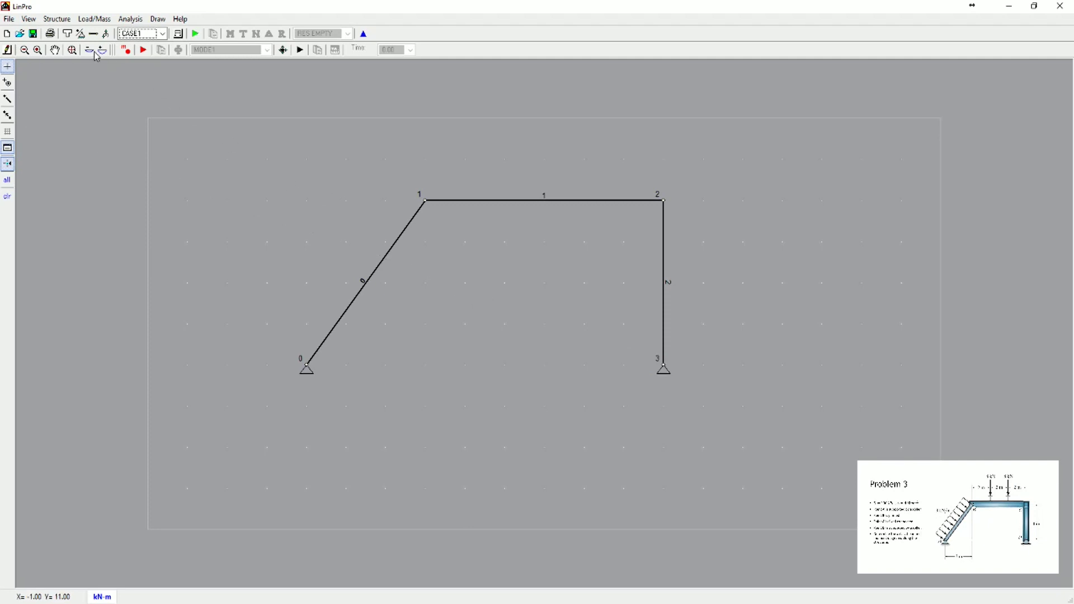
Step: Edit the cross section area of member type TYPE1 for the Problem 3 frame and apply the change
left_click(67, 33)
left_click_drag(150, 67, 514, 251)
left_click_drag(493, 326, 512, 327)
left_click_drag(492, 379, 495, 380)
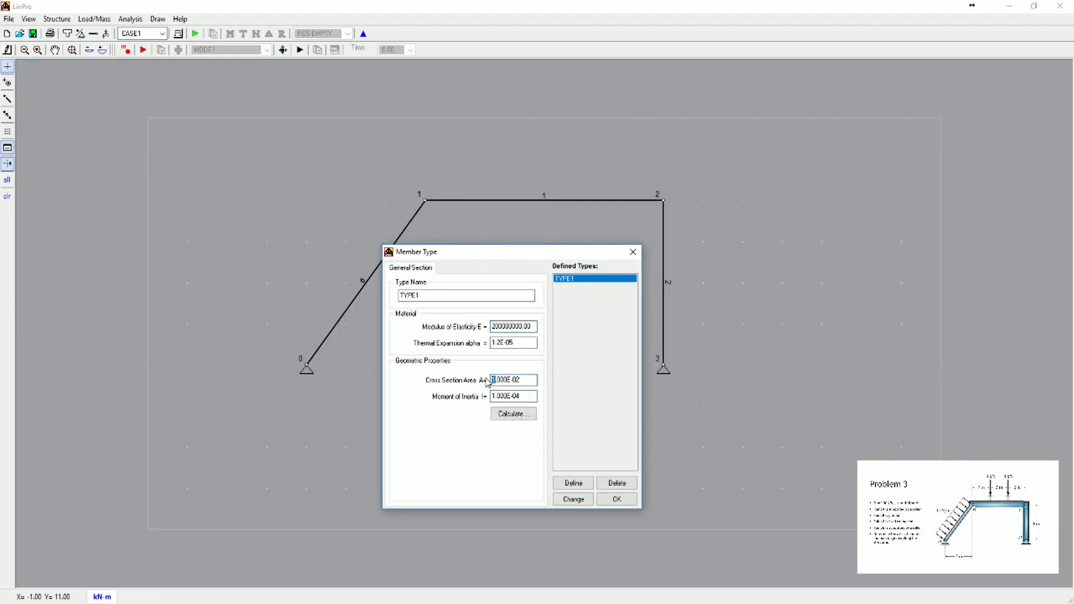
left_click(572, 502)
left_click(616, 499)
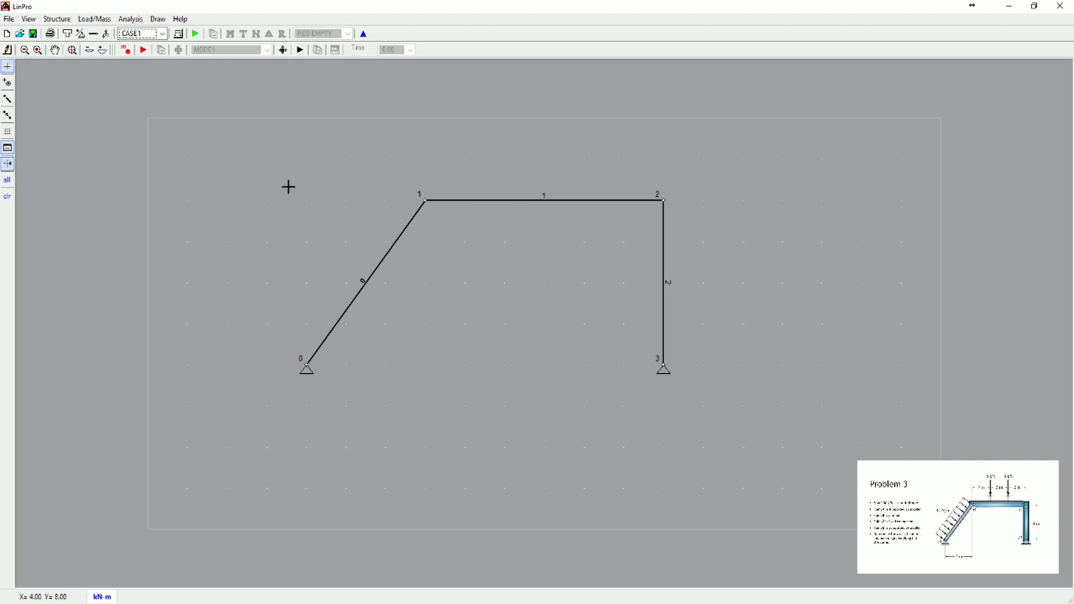
Step: Release the bending moment at the joint 1 end of member 0
left_click(89, 49)
left_click_drag(103, 70, 484, 395)
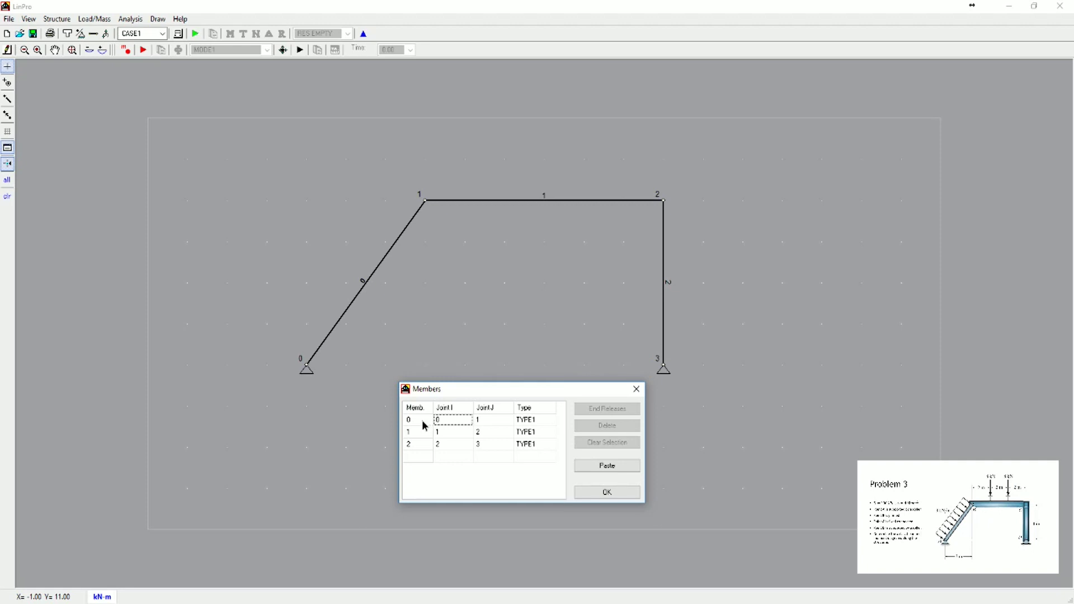
left_click(424, 425)
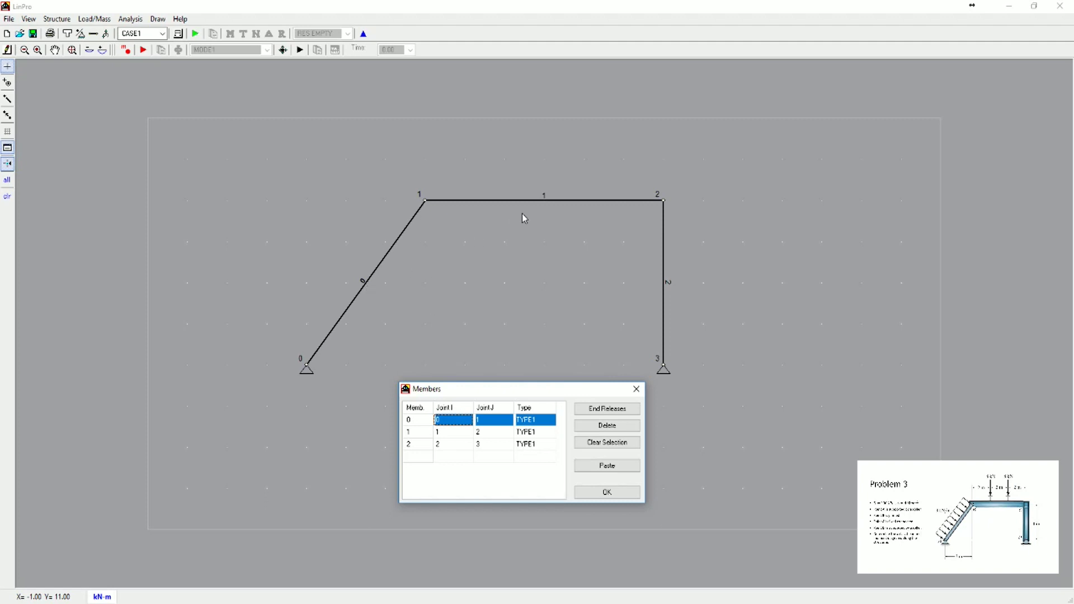
left_click(600, 414)
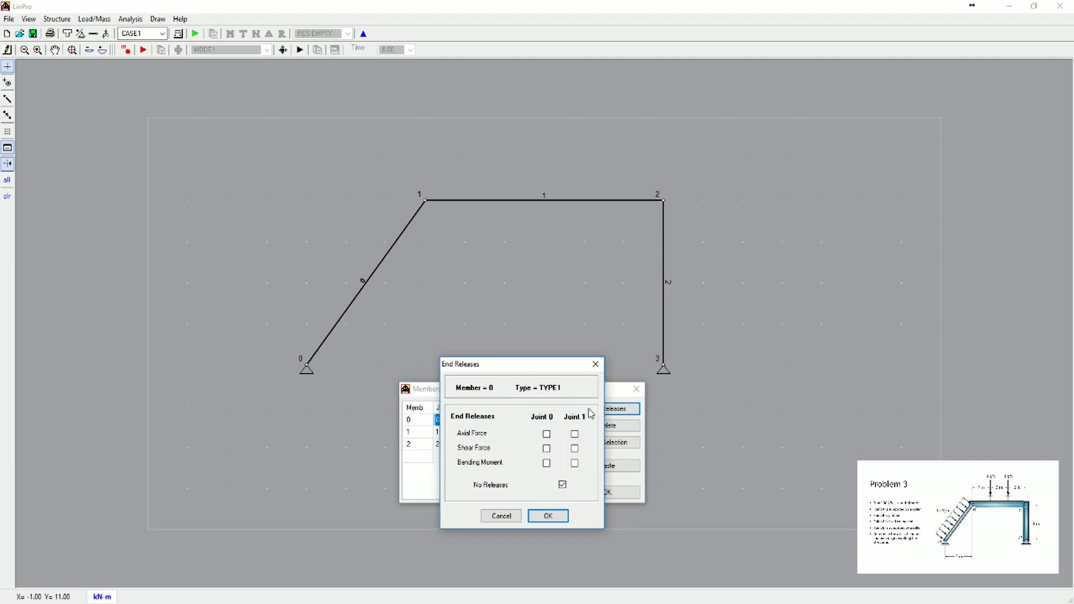
left_click_drag(521, 372, 266, 390)
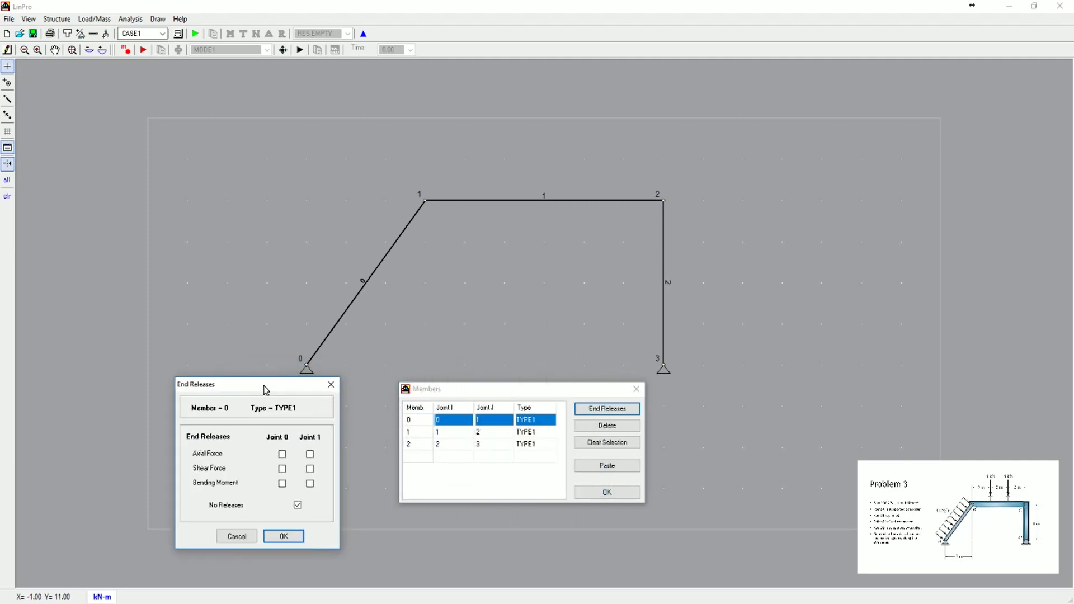
left_click(310, 483)
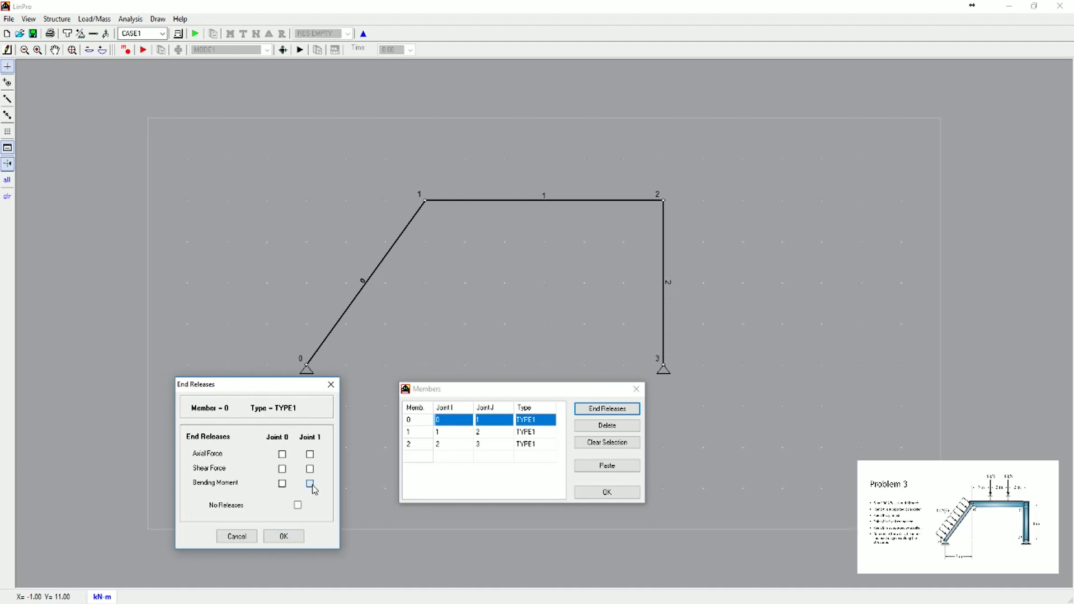
left_click(301, 543)
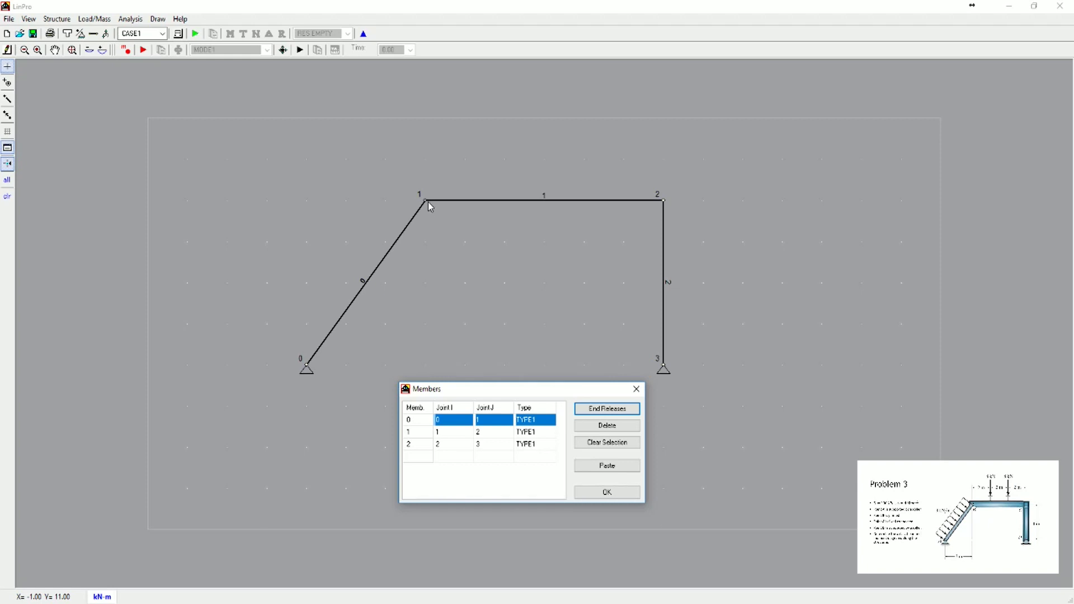
Step: Release the bending moment at the joint 1 end of member 1 as well
left_click(413, 422)
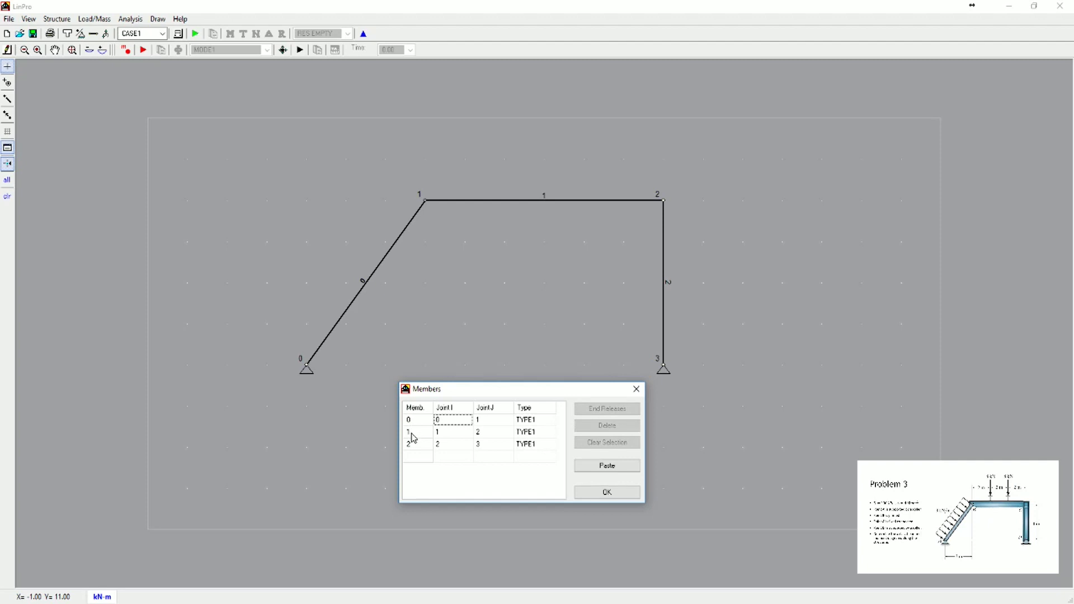
left_click(412, 433)
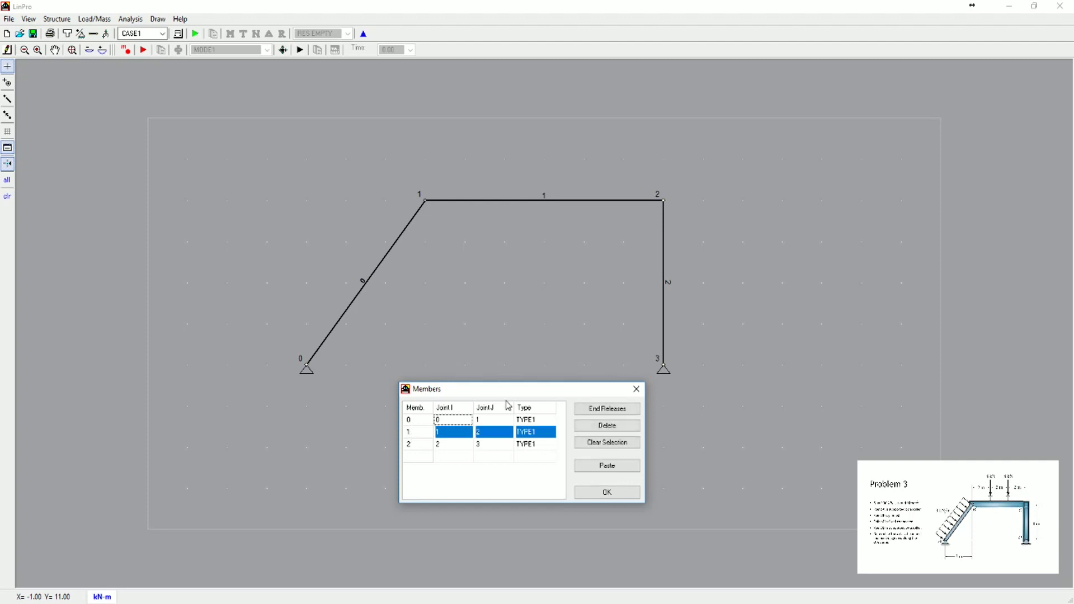
left_click(605, 411)
left_click_drag(536, 367, 775, 206)
left_click(788, 299)
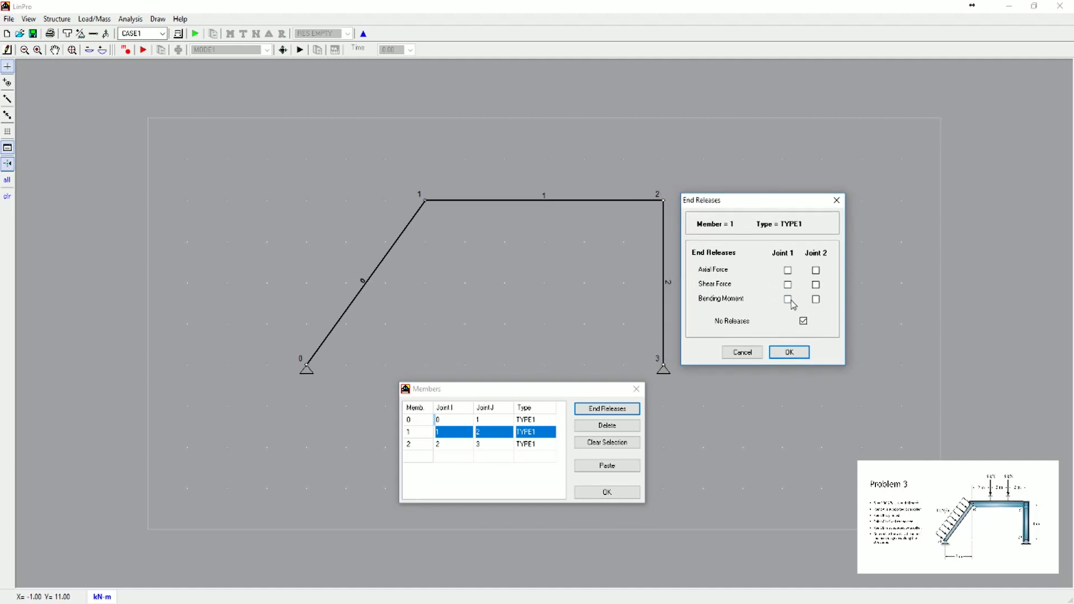
left_click(786, 353)
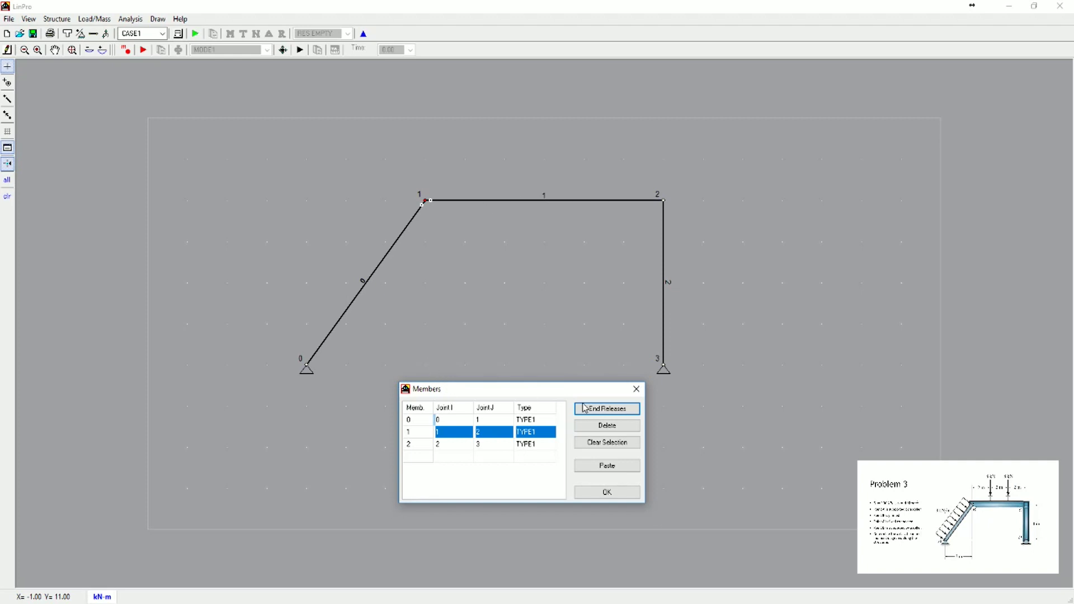
Step: Reset member 1 to no end releases and close the members list
left_click(607, 408)
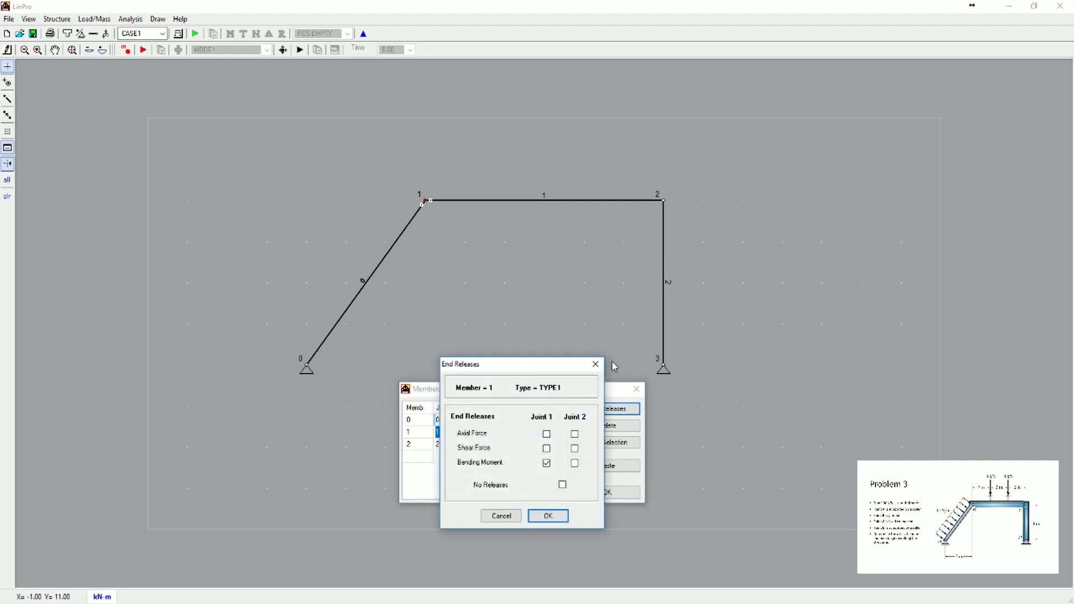
left_click(562, 484)
left_click_drag(516, 365, 750, 197)
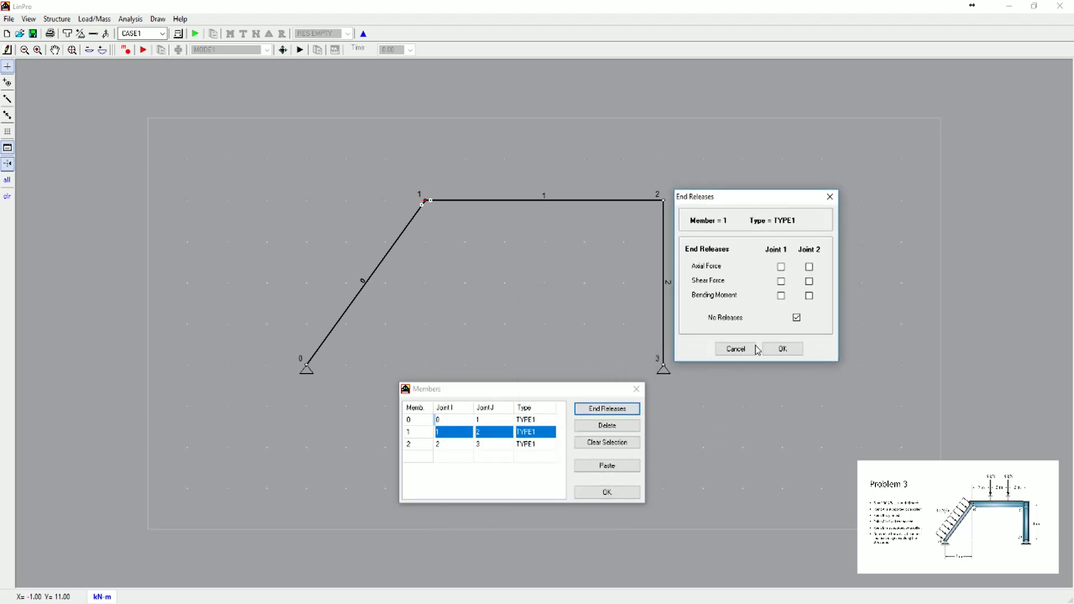
left_click(785, 349)
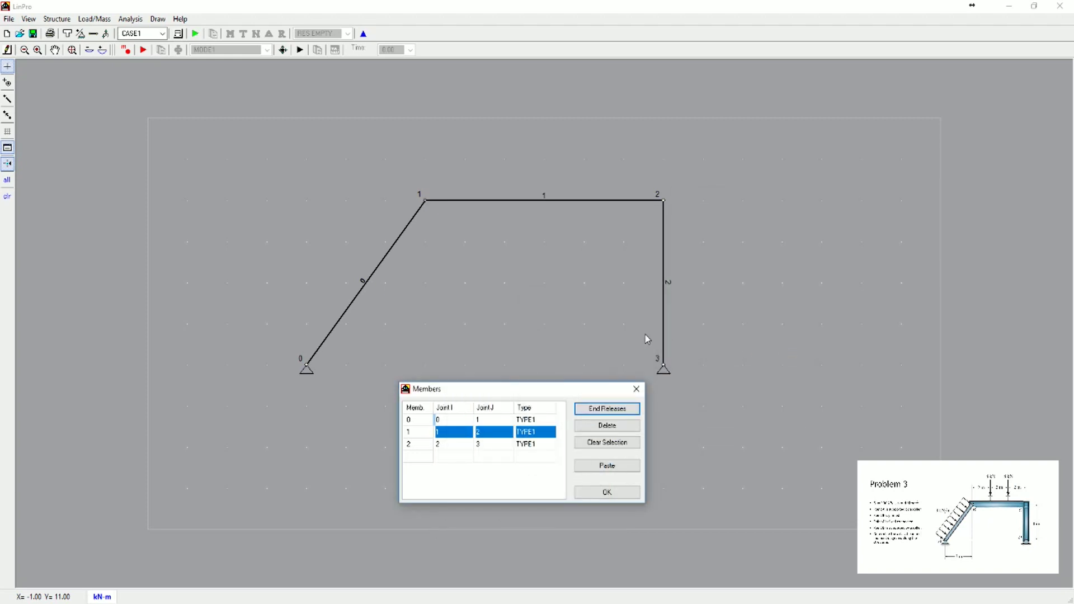
left_click(606, 492)
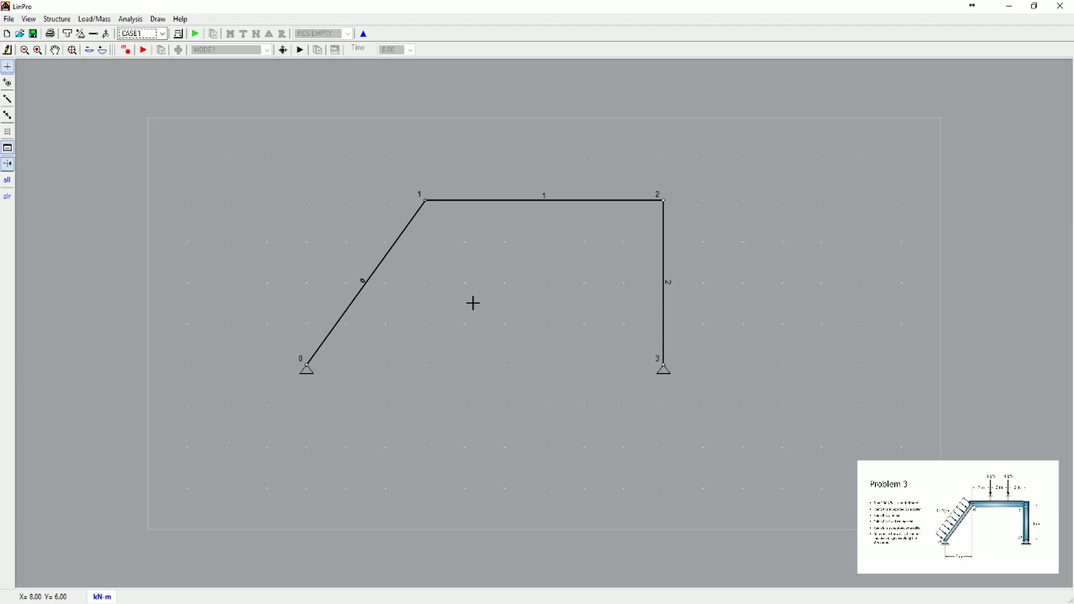
Step: Set up a distributed load in CASE1 with p1 and p2 of -3 in the Local Y coordinate system
left_click(105, 34)
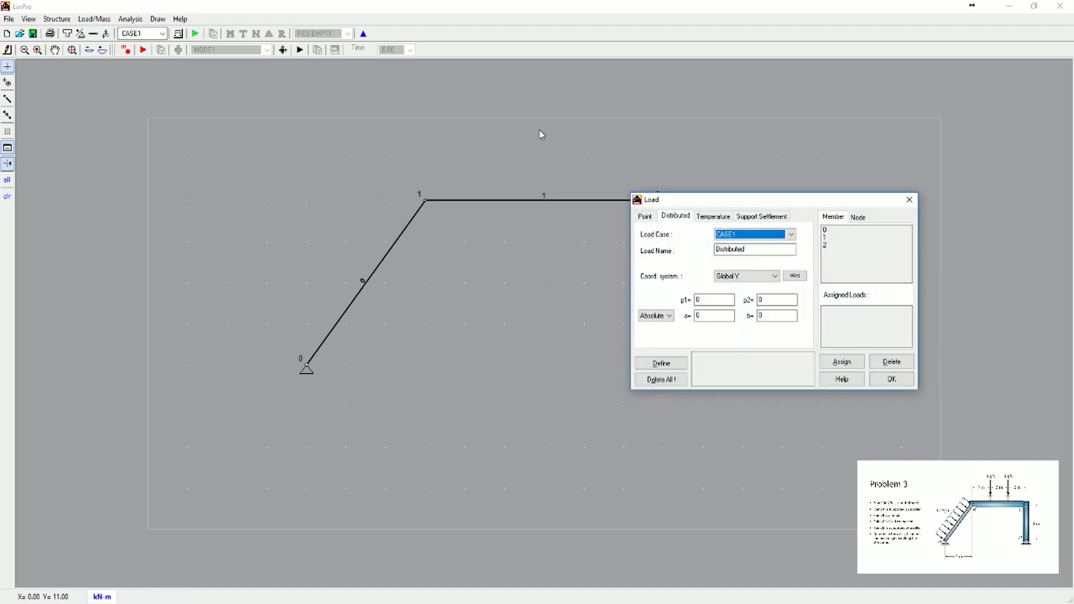
left_click_drag(684, 201, 427, 336)
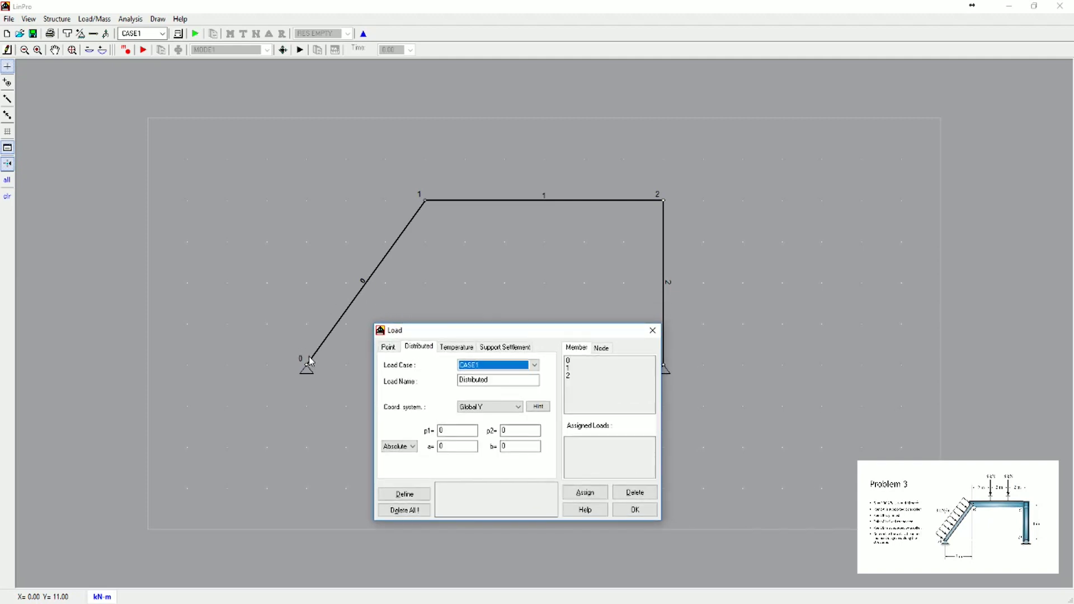
left_click(483, 378)
left_click_drag(464, 431, 421, 437)
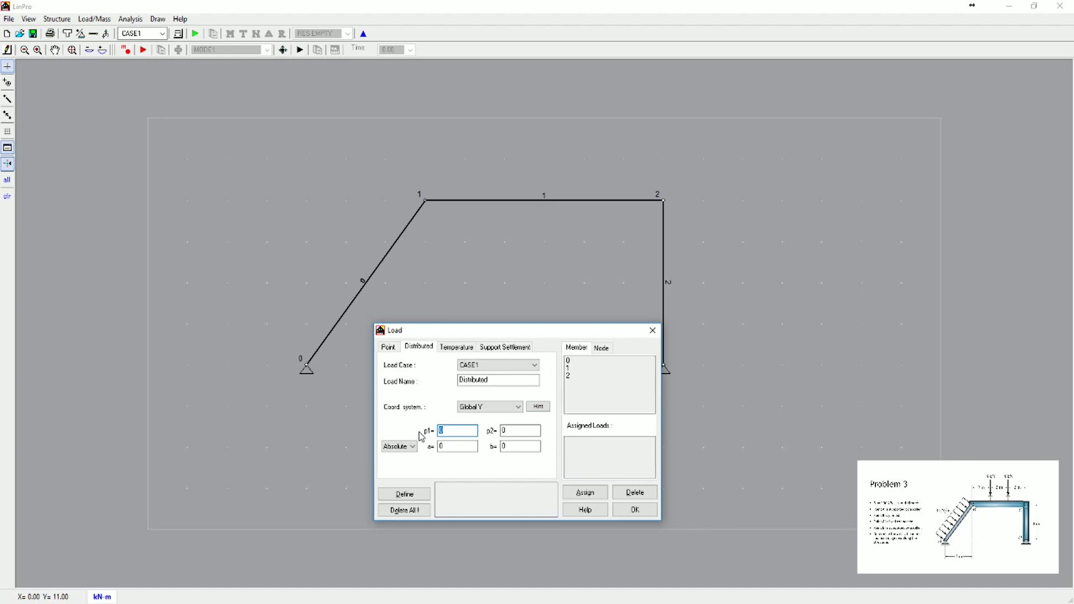
type("1")
left_click_drag(517, 431, 490, 436)
type("-3")
left_click(491, 411)
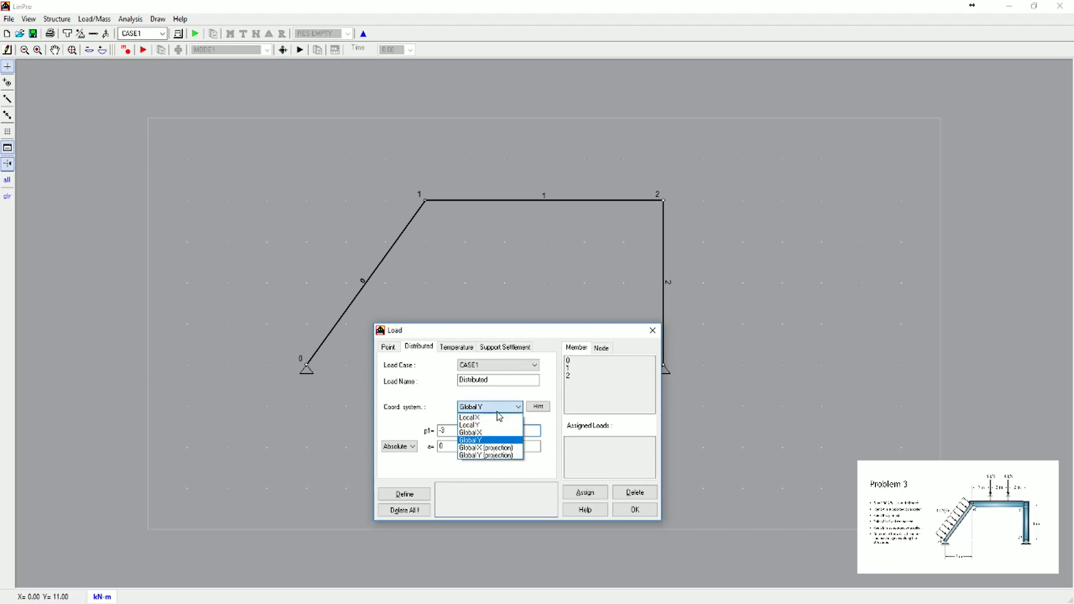
left_click(485, 425)
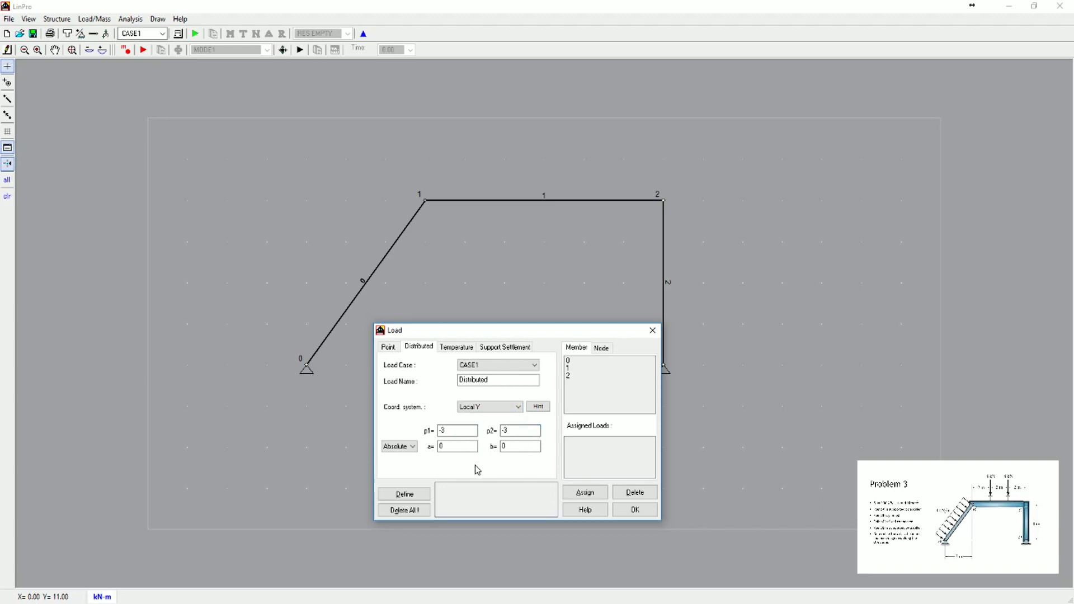
Step: Show the load hint diagram and compare the Global Y and Local Y directions, keeping Local Y selected
left_click(538, 407)
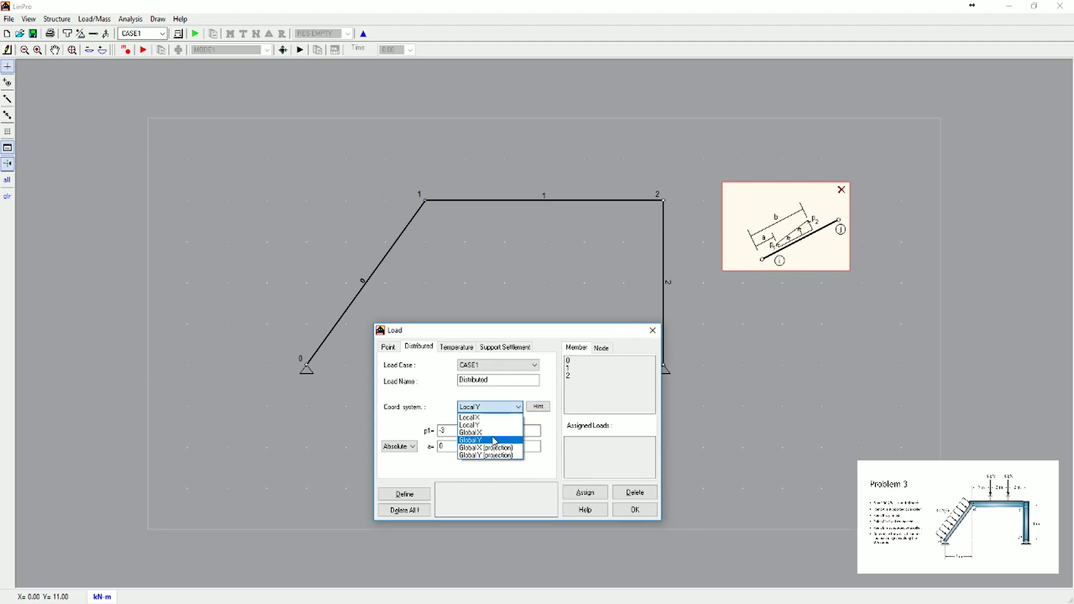
left_click(494, 440)
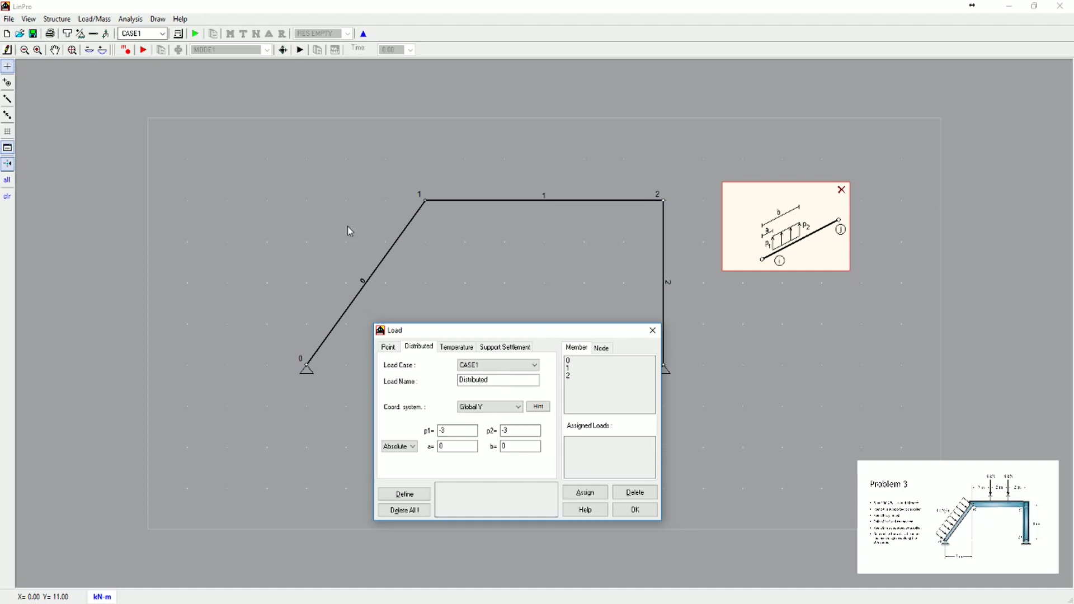
left_click(509, 407)
left_click(485, 435)
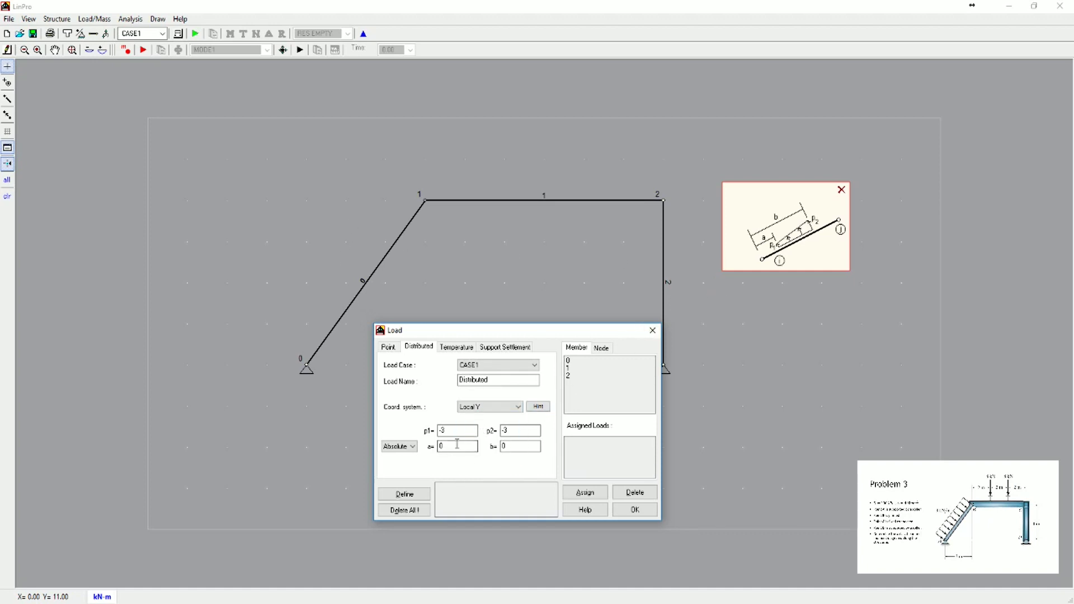
Step: Define the distributed load over the relative length from a = 0 to b = 1 and assign it to member 0
left_click(410, 447)
left_click(408, 463)
left_click(459, 446)
left_click_drag(508, 446, 494, 449)
type("1")
left_click(417, 499)
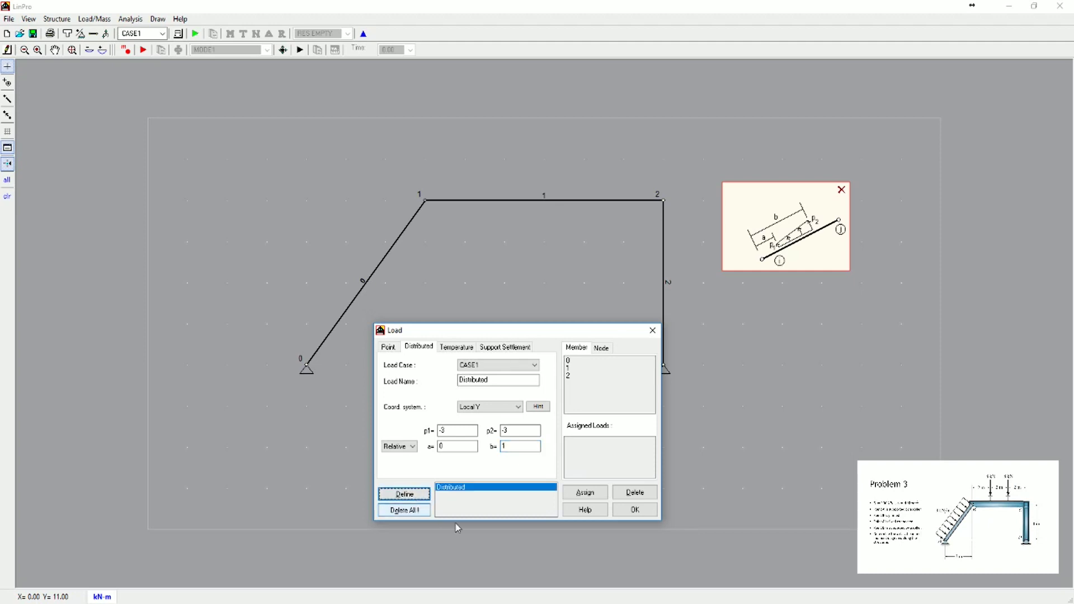
left_click(569, 361)
left_click(583, 492)
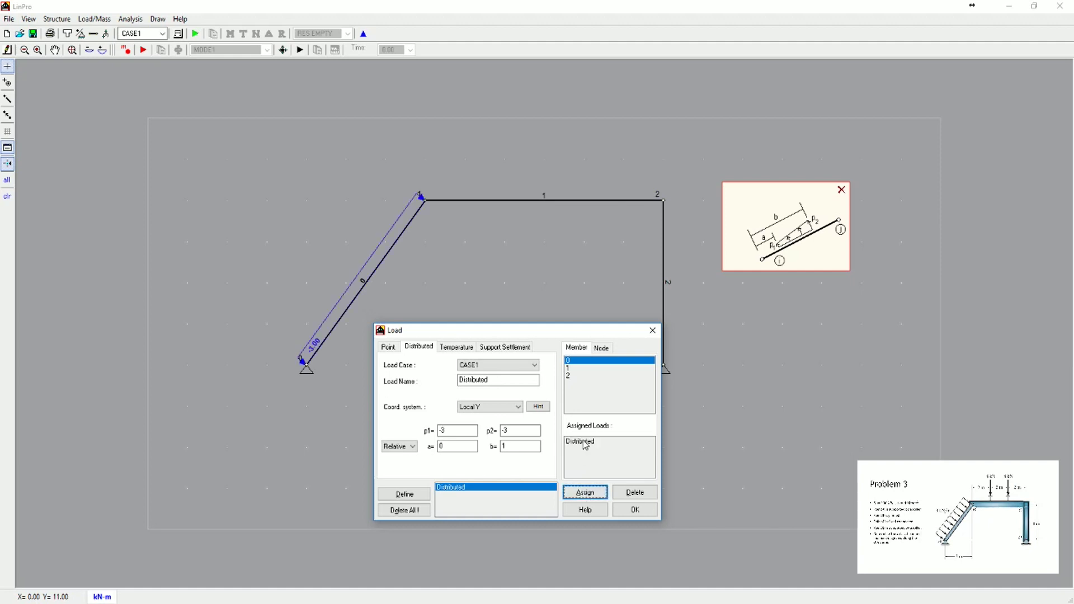
Step: Set up a point load named Point Left with a global Force Y of -8
left_click(389, 347)
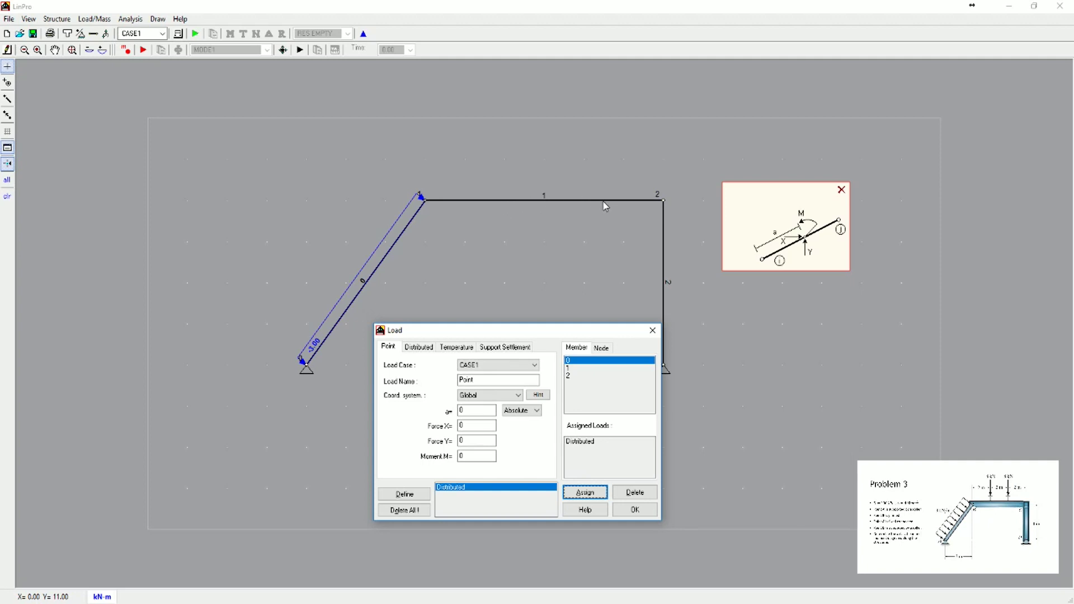
left_click(493, 383)
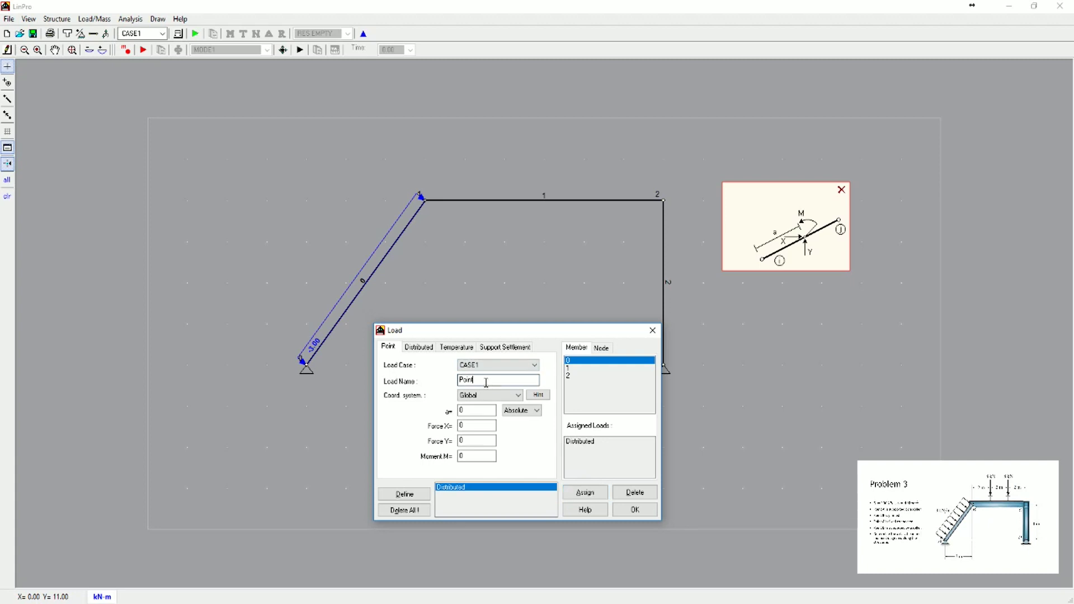
type("Left")
left_click(475, 442)
double_click(474, 441)
type("-8")
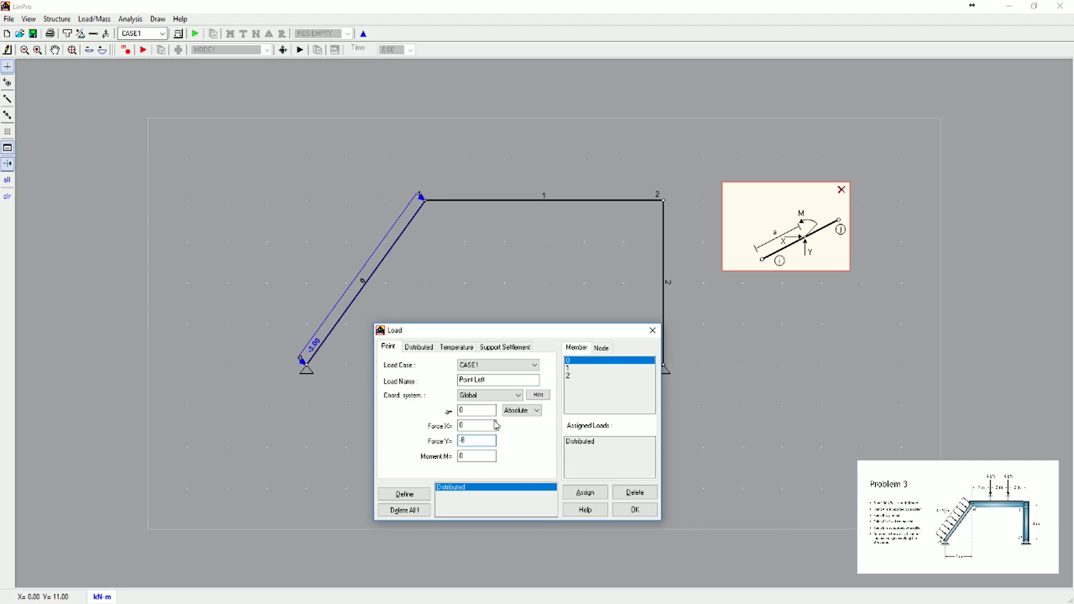
Step: Define Point Left at the relative distance a = 0.333 and assign it to member 1
left_click(522, 411)
left_click(522, 428)
double_click(477, 411)
left_click(526, 411)
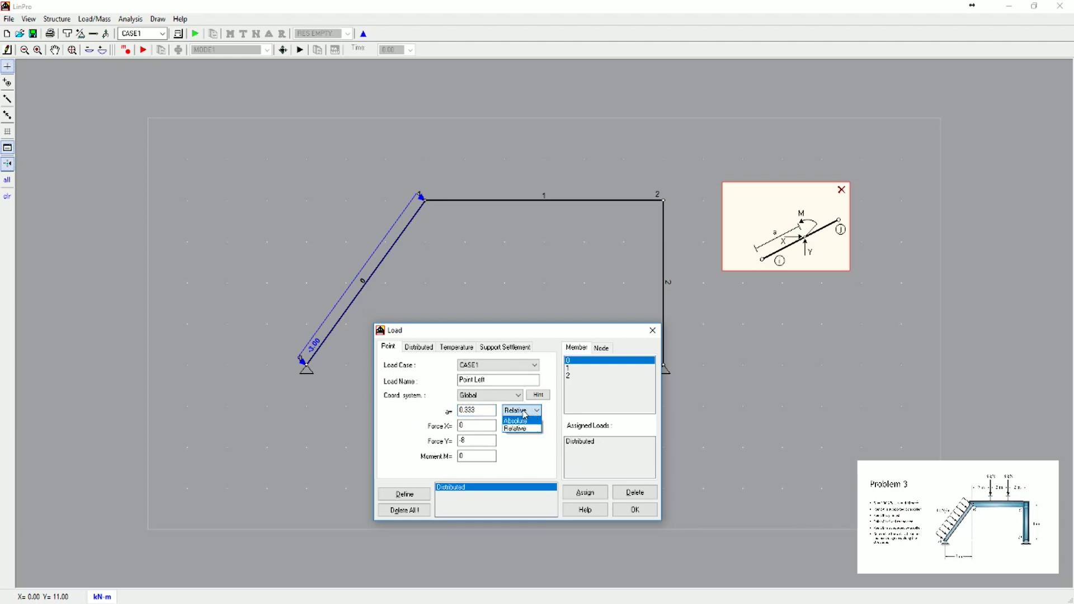
left_click(525, 414)
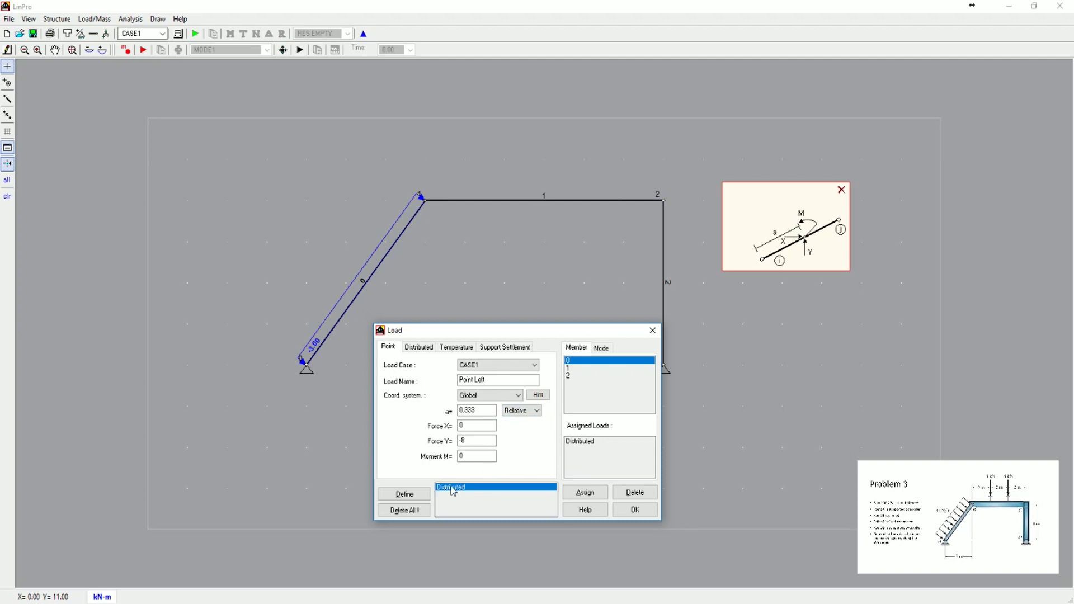
left_click(404, 495)
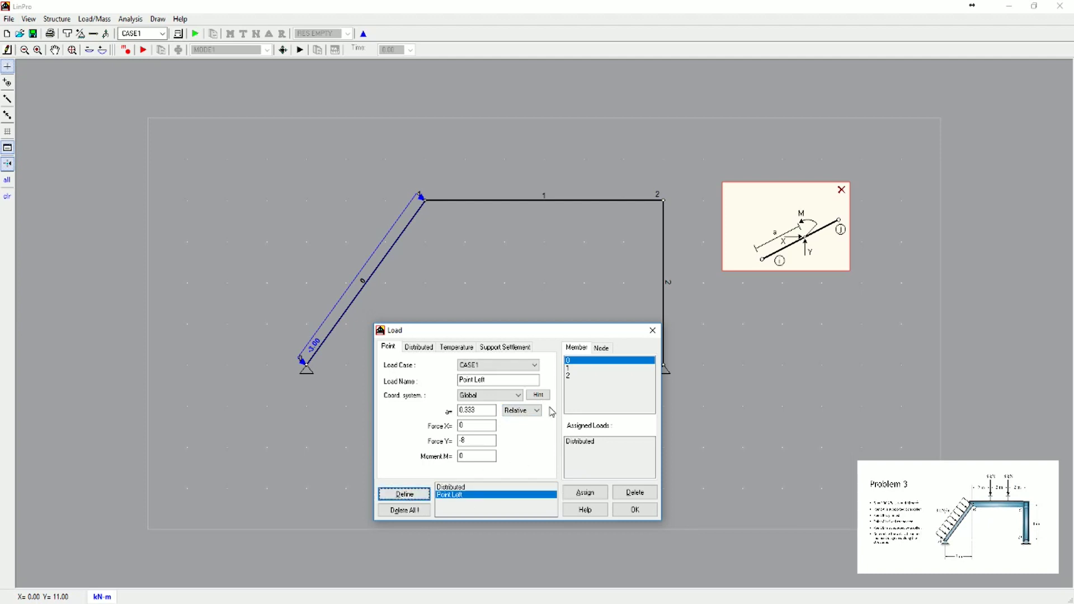
left_click(582, 368)
left_click(585, 495)
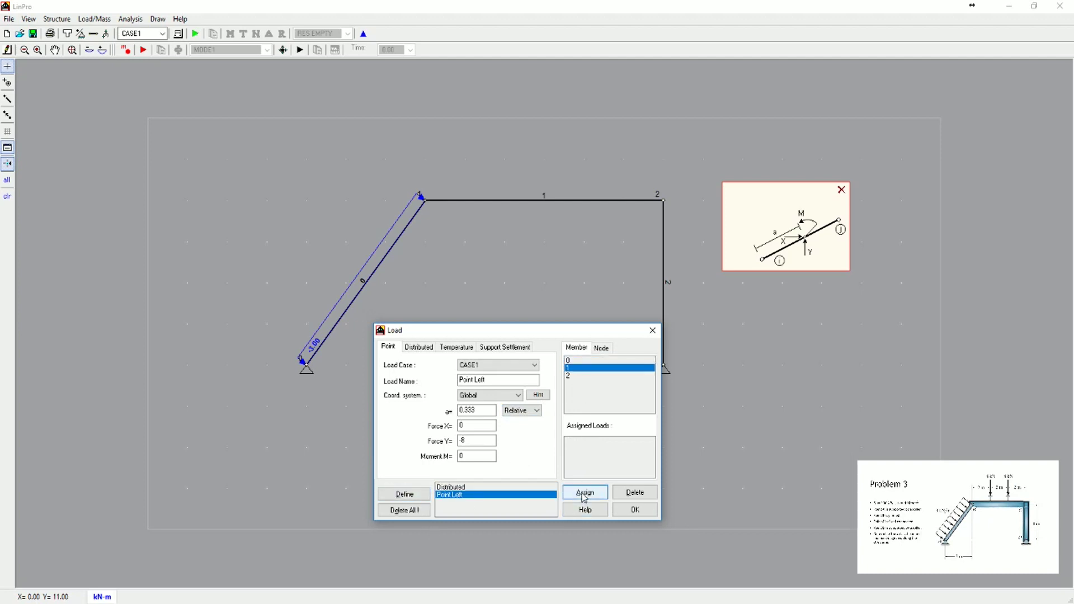
Step: Define a point load named Point Right with Force Y -8 at relative distance 0.667, assign it to member 1 and finish load entry
left_click(490, 381)
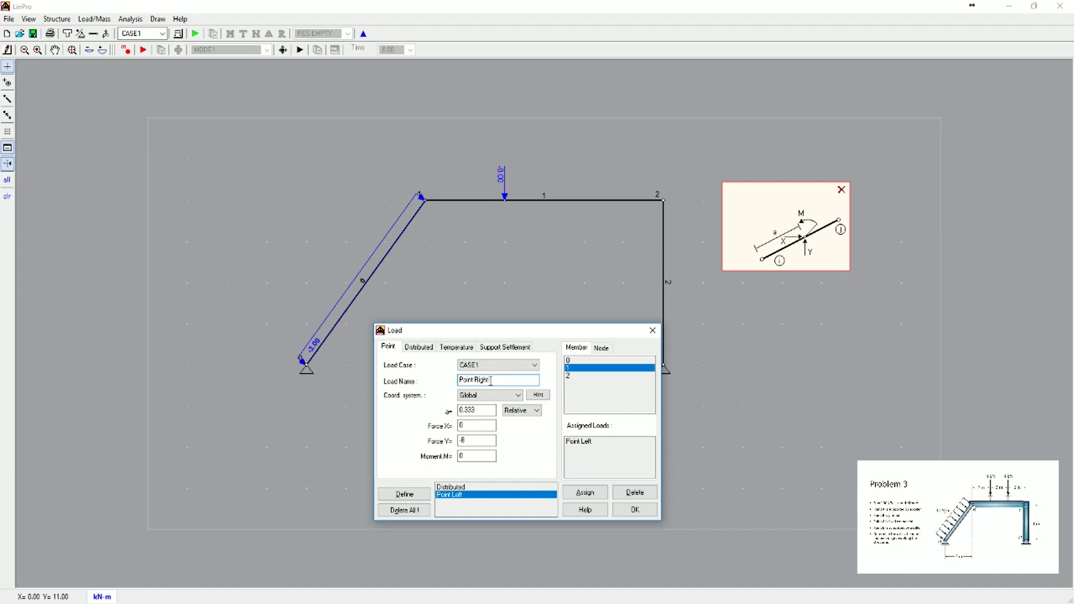
left_click(484, 411)
type("667")
left_click(474, 442)
left_click(404, 494)
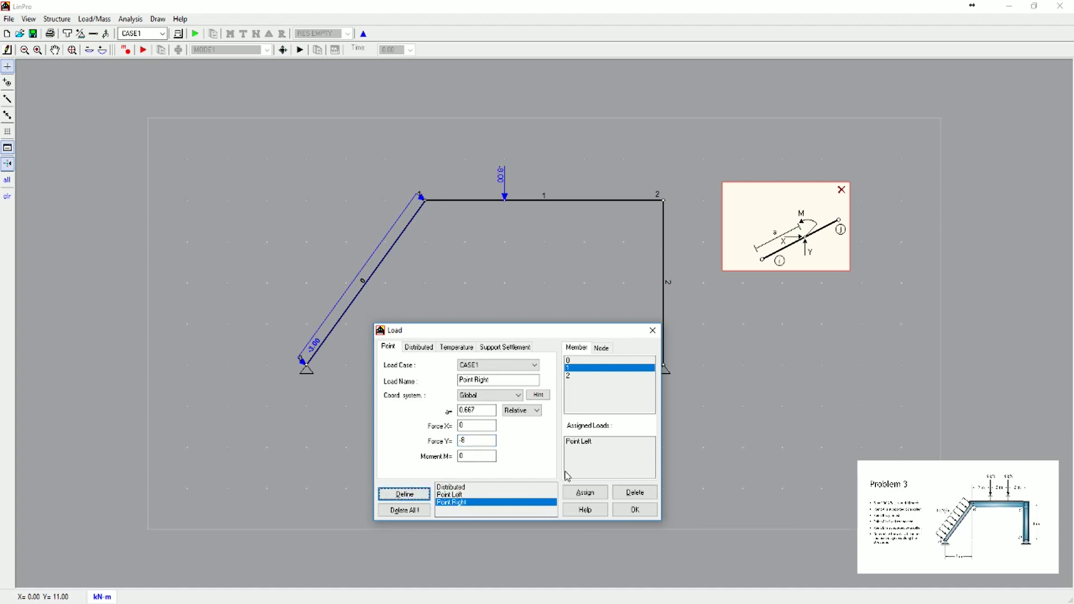
left_click(588, 496)
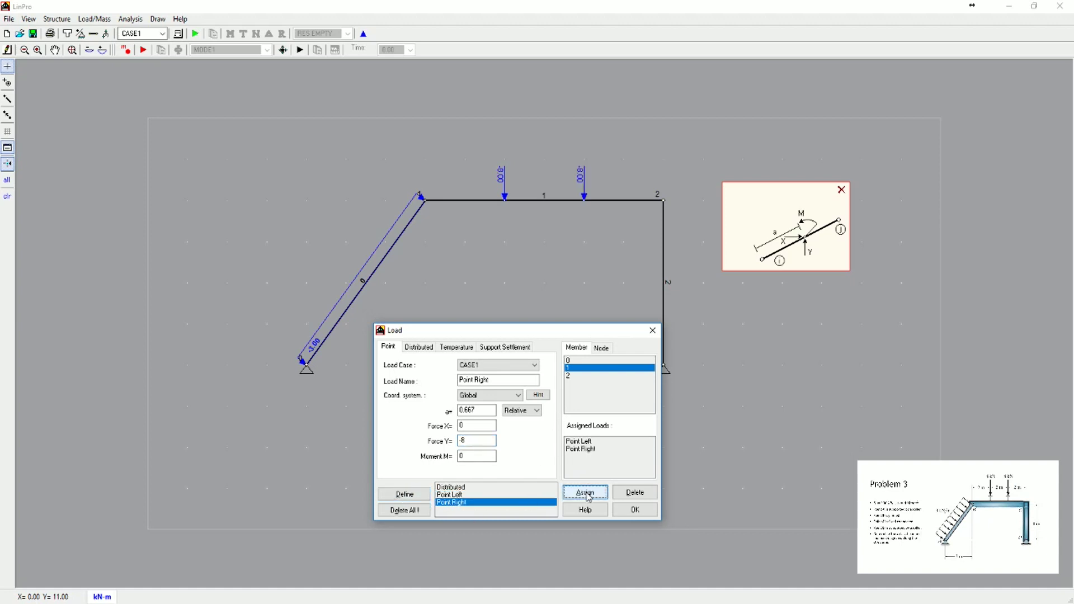
left_click(635, 511)
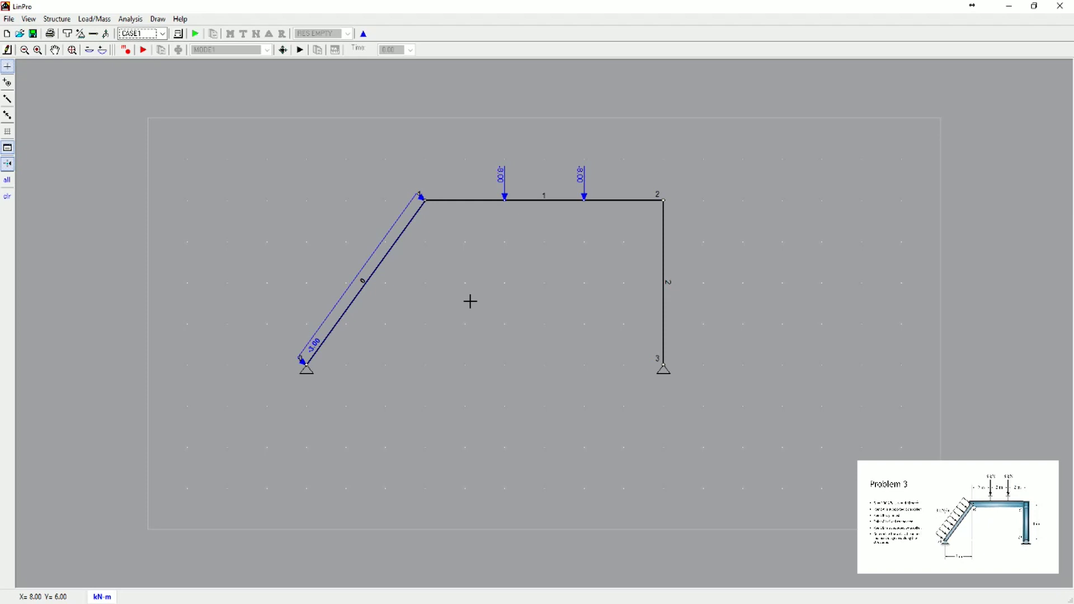
Step: Run the analysis of the Problem 3 frame and display its support reactions
left_click(196, 34)
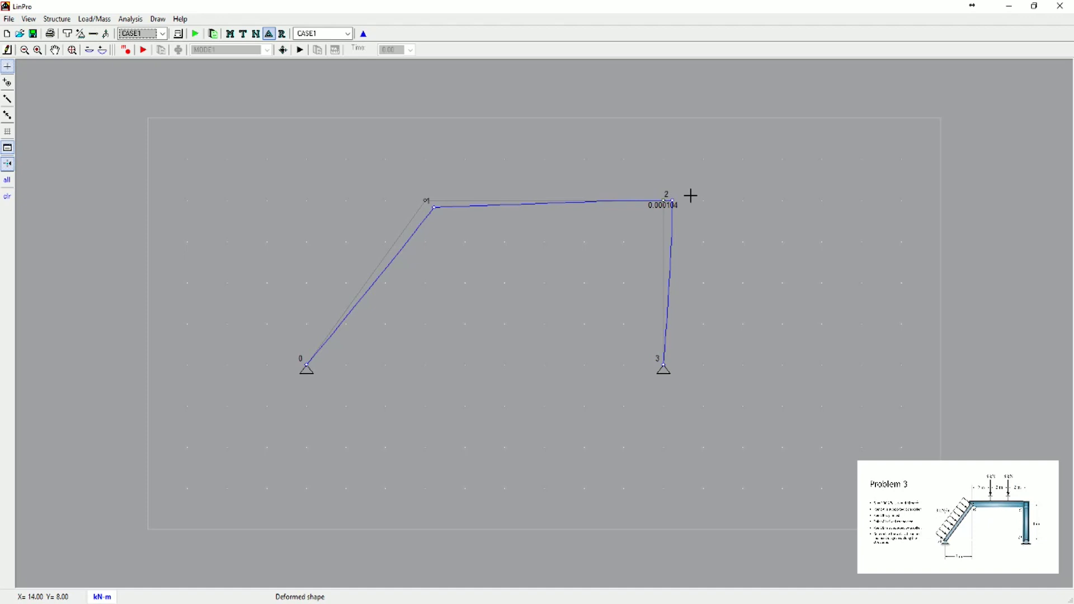
left_click(282, 34)
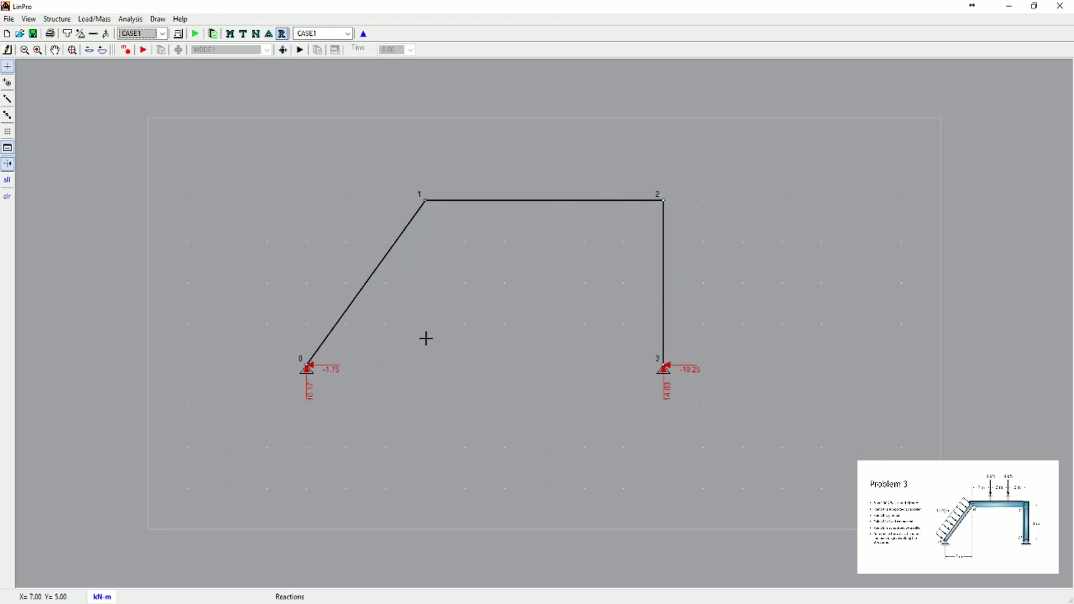
Step: Display the bending moment diagram of the frame and enlarge its drawing scale
left_click(230, 35)
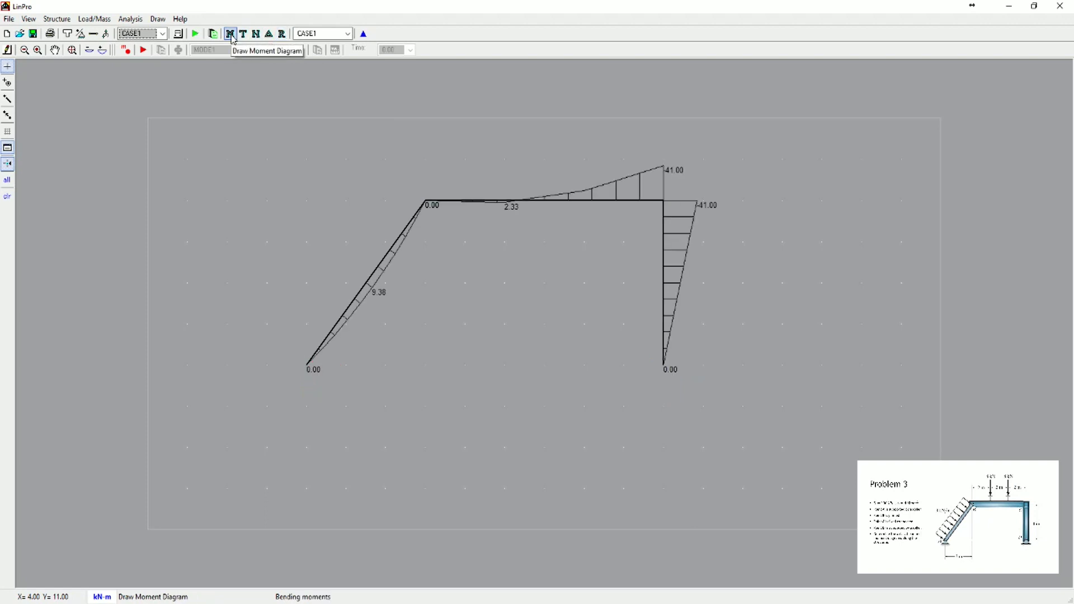
left_click(104, 51)
left_click(104, 51)
left_click(104, 51)
left_click(104, 51)
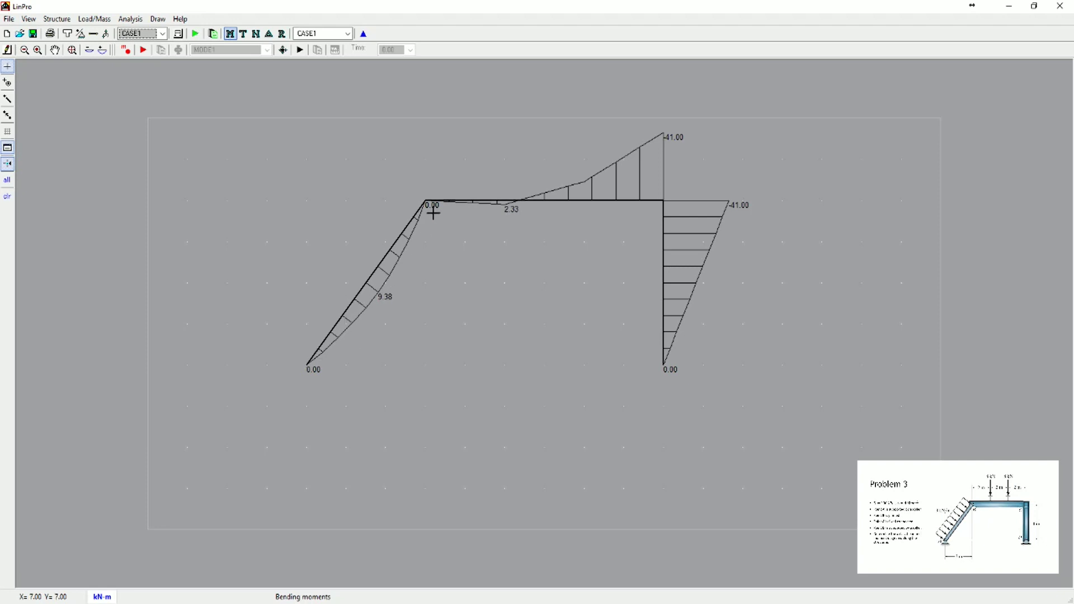
Step: Display the shear force diagram at an enlarged scale, followed by the axial force diagram
left_click(243, 34)
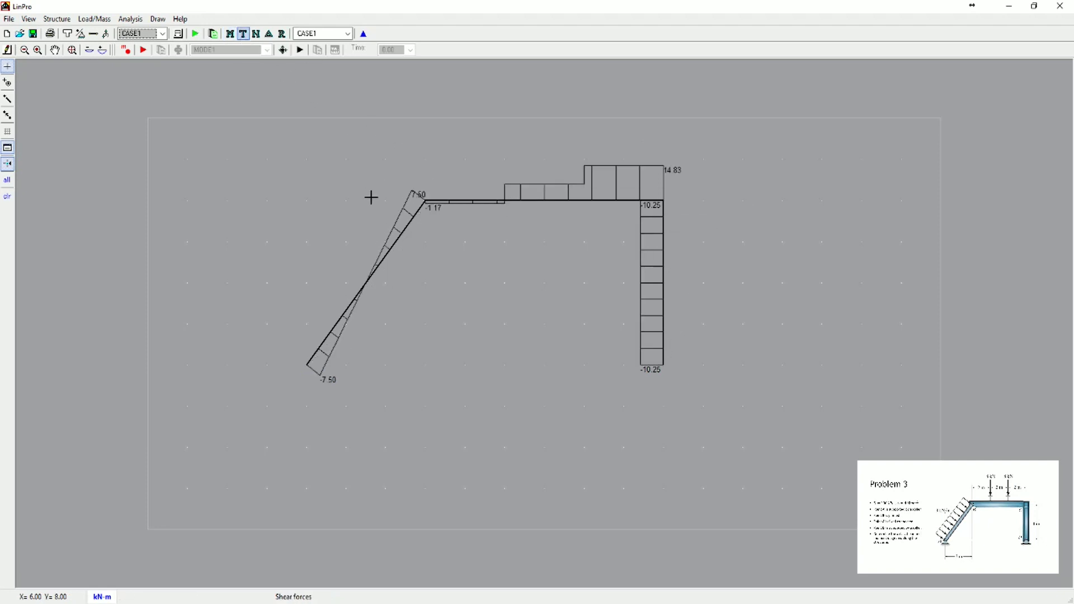
left_click(103, 52)
left_click(103, 52)
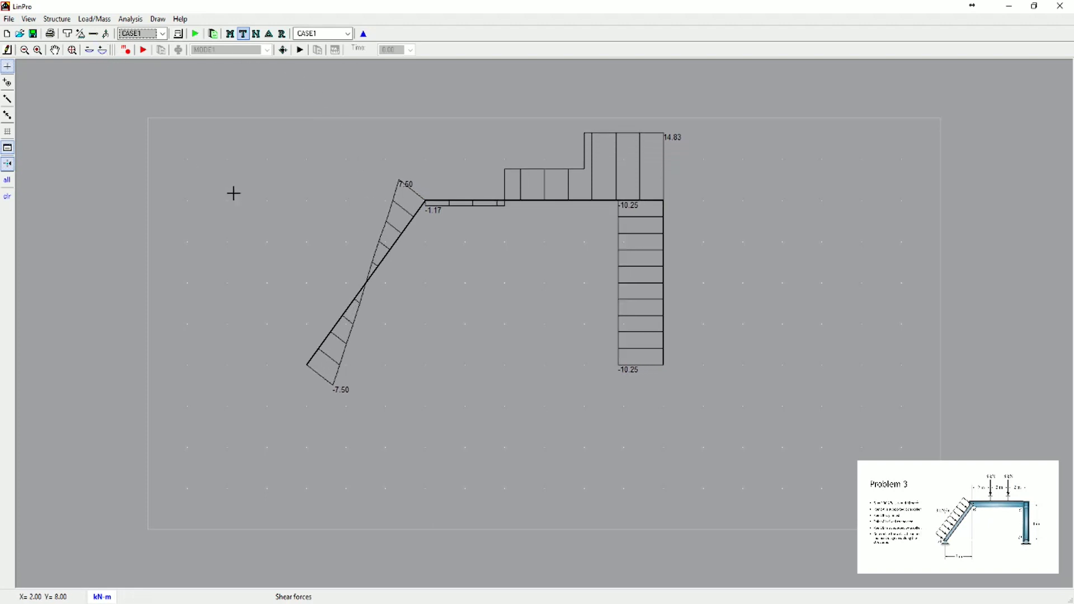
left_click(256, 35)
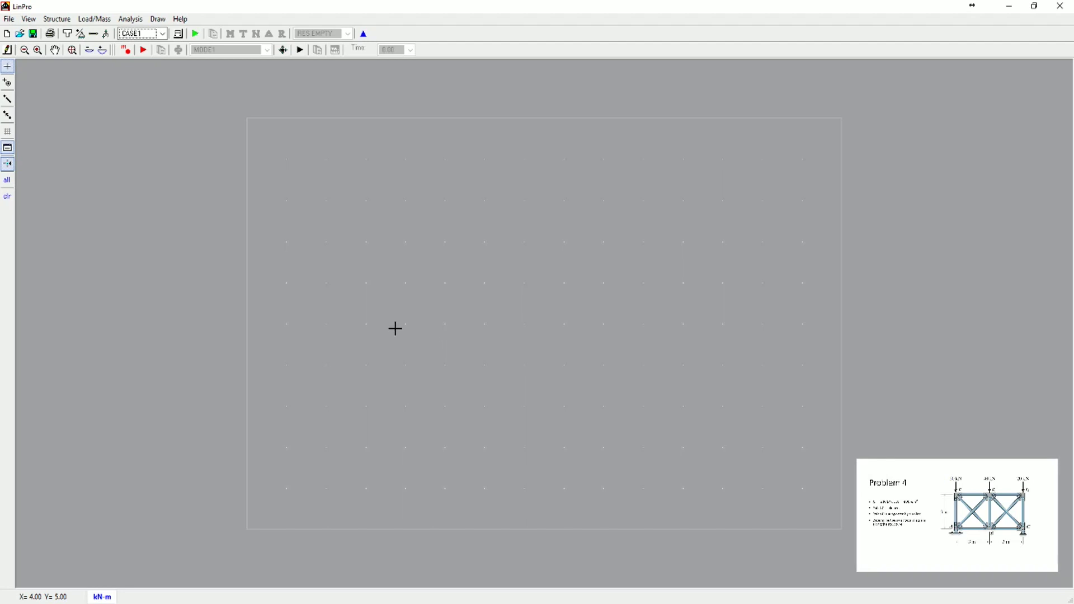
Step: Place six truss joints in order at (4, 4), (7, 4), (10, 4), (10, 7), (7, 7) and (4, 7)
left_click(7, 82)
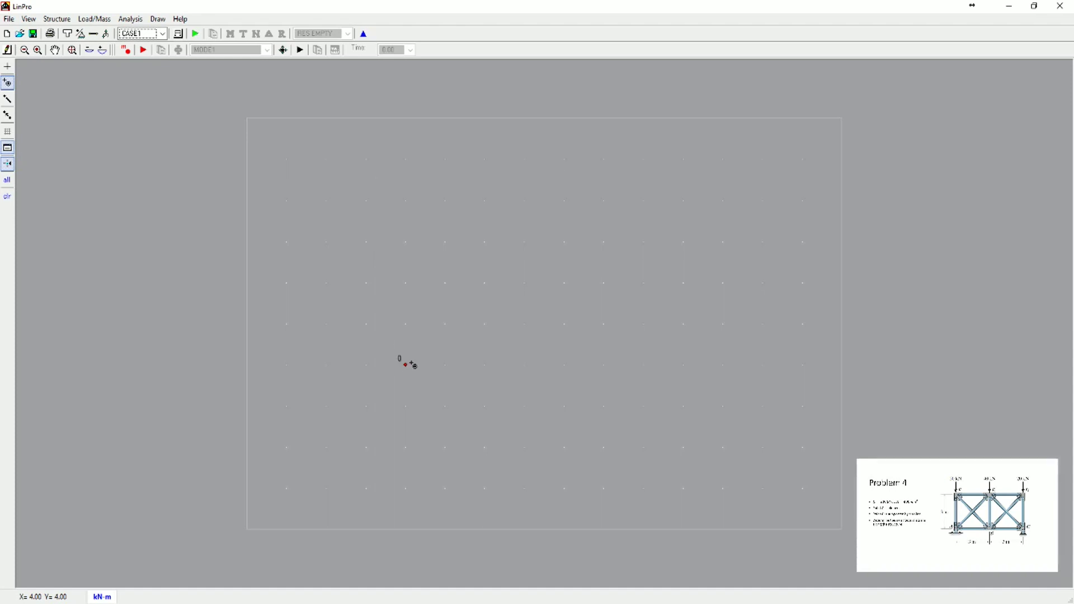
left_click(524, 365)
left_click(643, 364)
left_click(644, 241)
left_click(525, 241)
left_click(405, 241)
Step: Restrain joint 0 in X and Y as a pin and joint 2 in Y only as a roller
left_click(81, 34)
left_click_drag(112, 72, 495, 161)
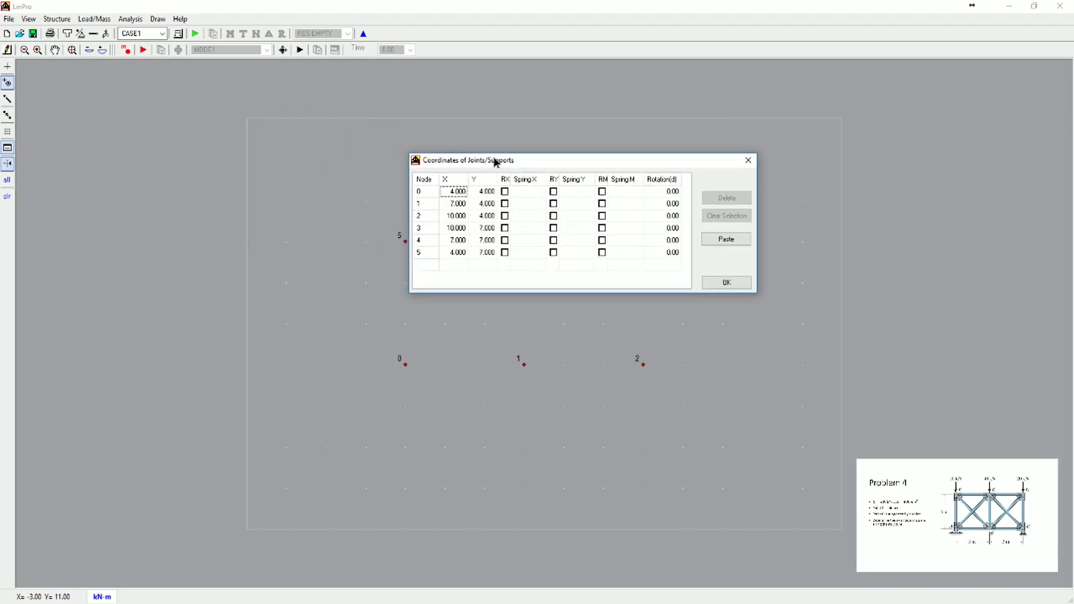
left_click(503, 193)
left_click(551, 194)
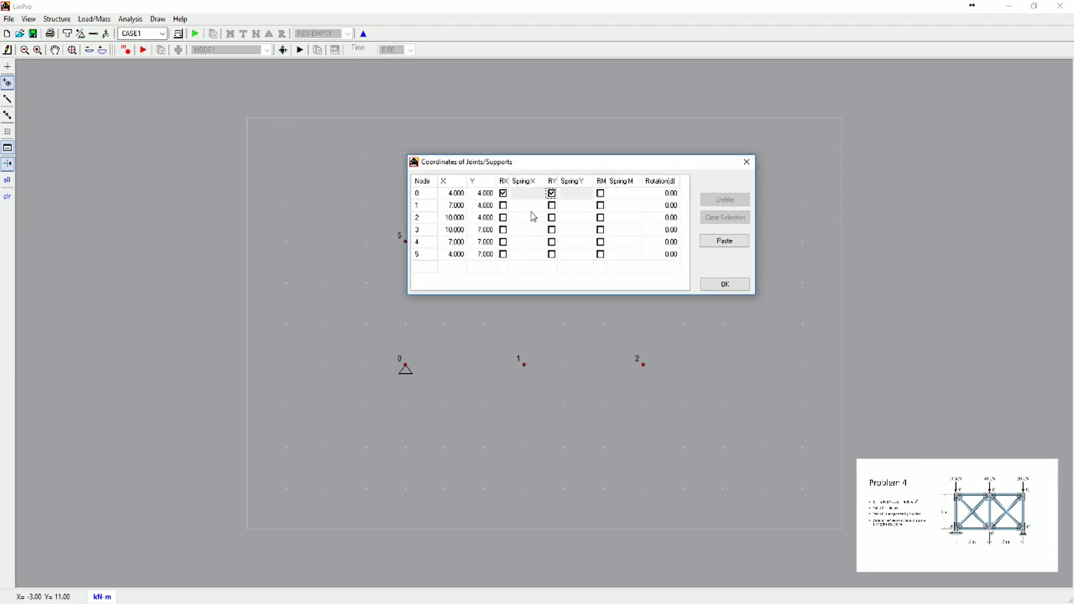
left_click(551, 217)
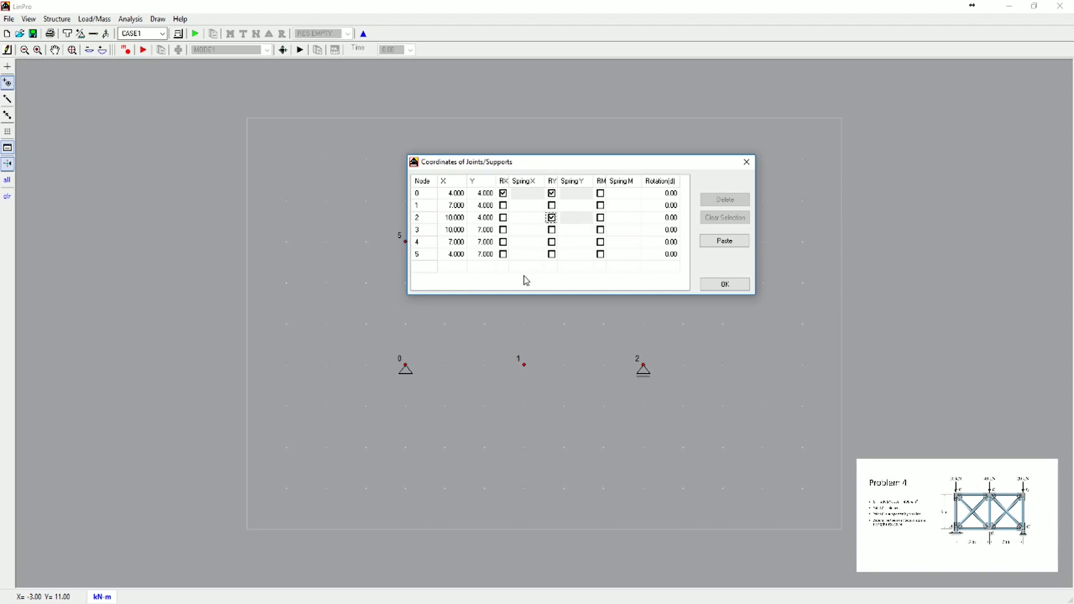
left_click(724, 284)
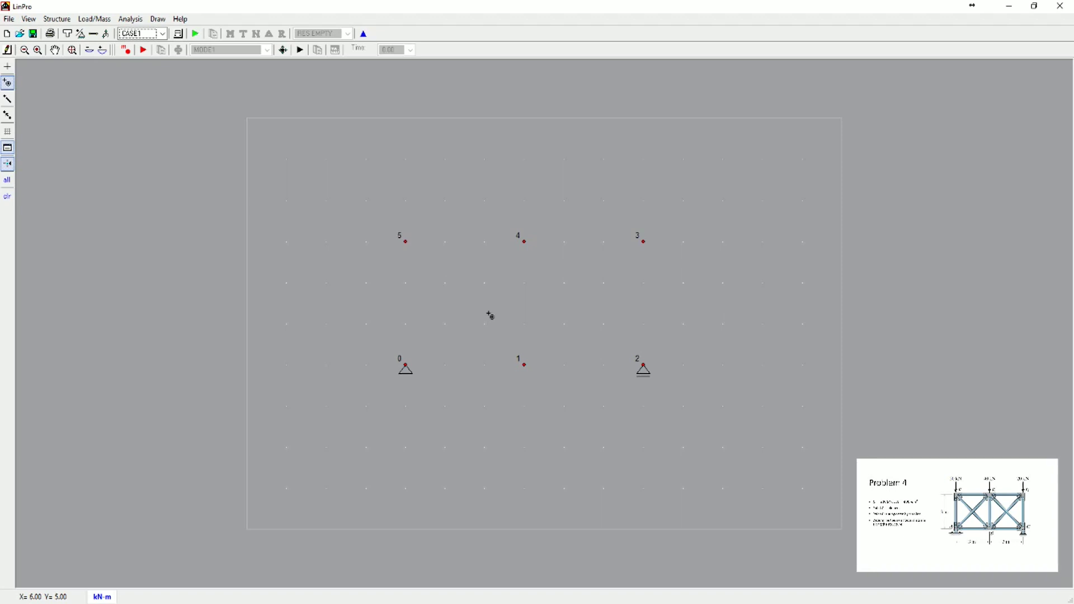
Step: Create the perimeter members of the truss with TYPE1, connecting joints 0-1-2-3-4-5 and back to 0
left_click(8, 99)
left_click(405, 365)
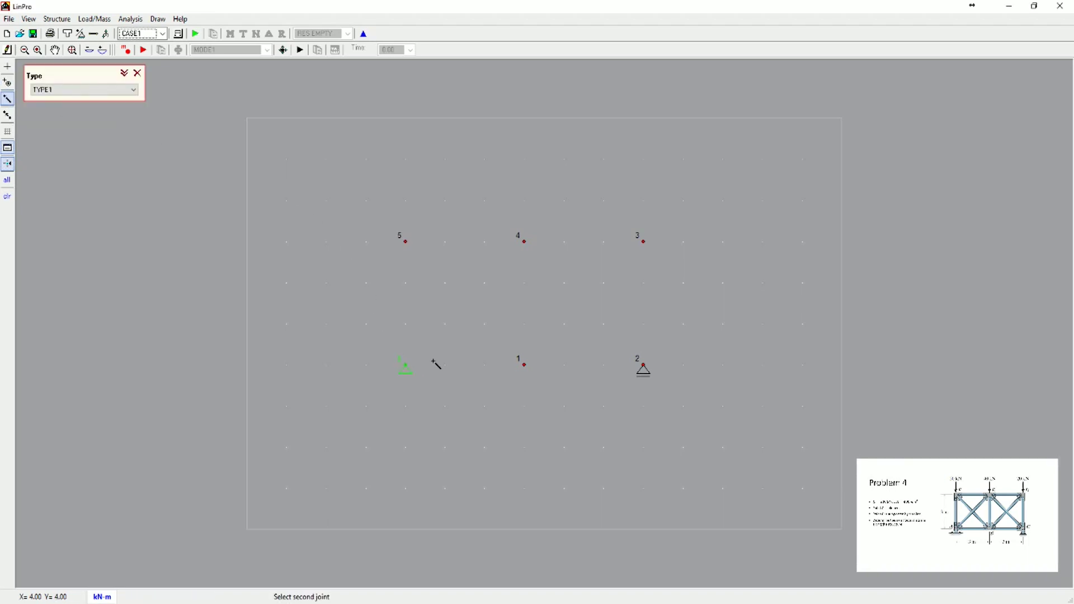
left_click(523, 365)
left_click(644, 366)
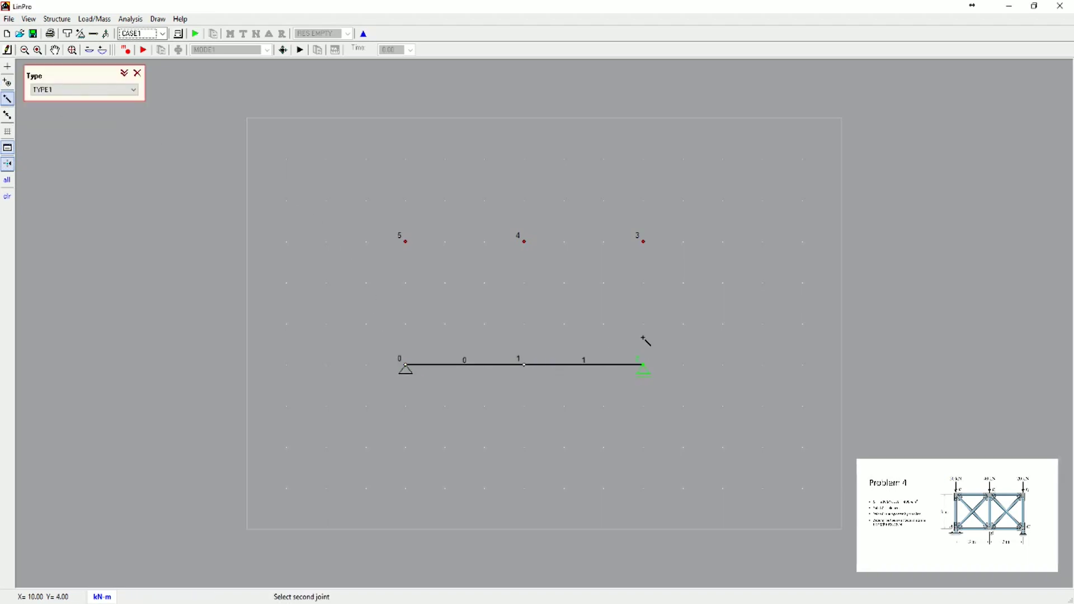
left_click(643, 241)
left_click(524, 241)
left_click(405, 241)
left_click(406, 365)
Step: Add diagonal members from joint 0 to joint 4 and from joint 4 to joint 2
left_click(524, 241)
left_click(644, 366)
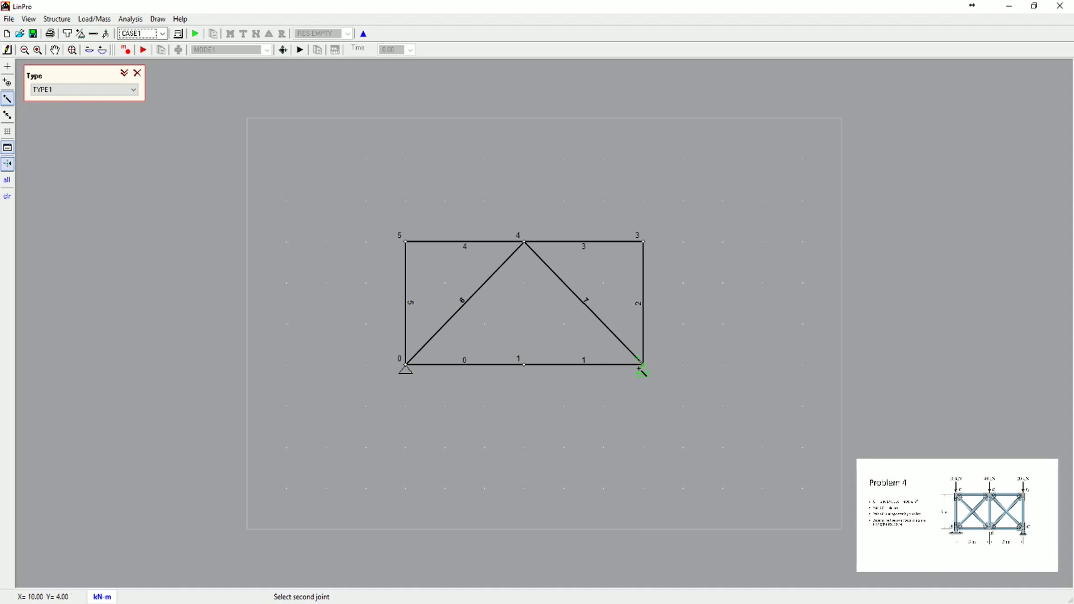
left_click(11, 67)
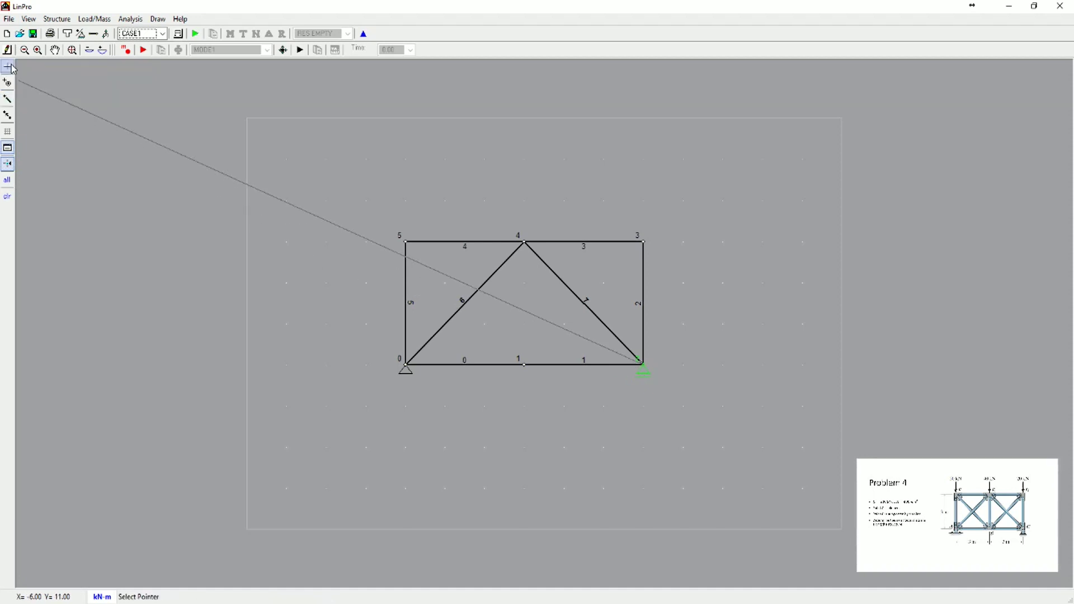
Step: Add the crossing diagonal members from joint 5 to joint 1 and from joint 1 to joint 3
left_click(7, 100)
left_click(405, 242)
left_click(523, 365)
left_click(642, 242)
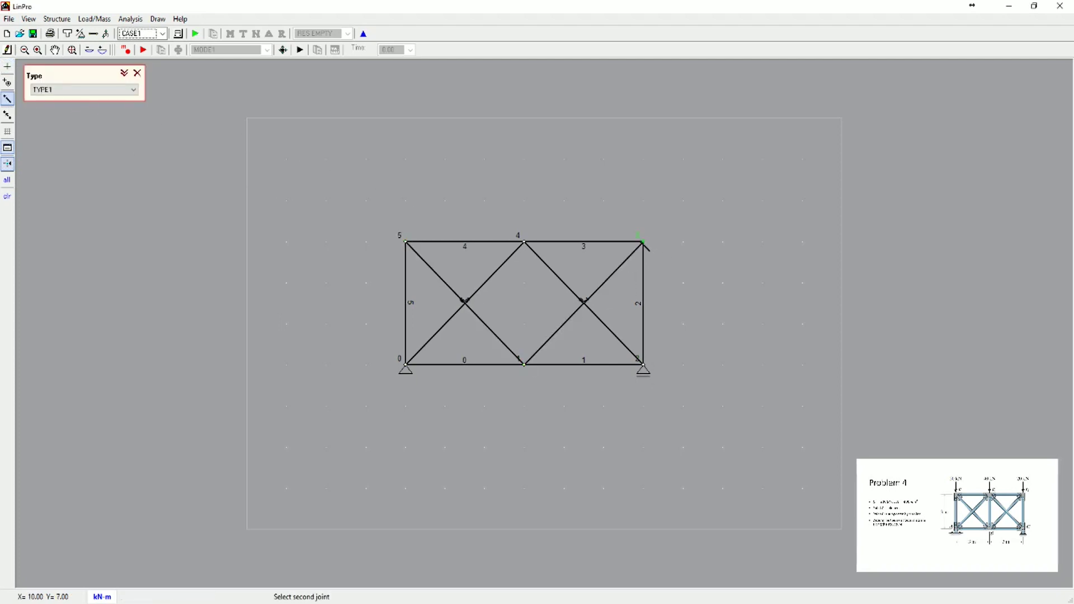
left_click(8, 68)
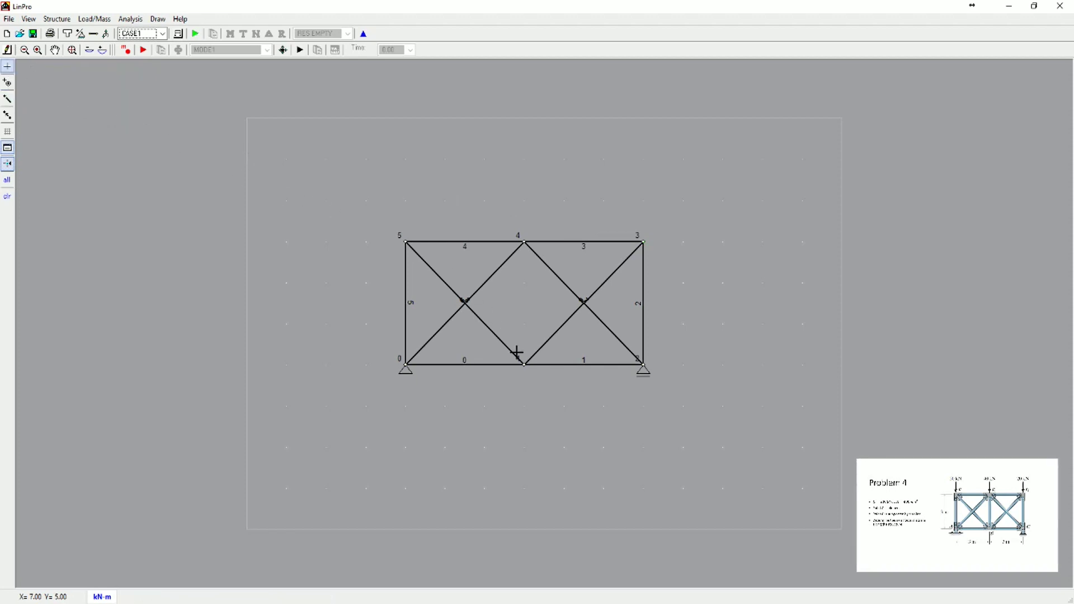
Step: Add the central vertical member between joints 1 and 4 and finish member creation
left_click(7, 99)
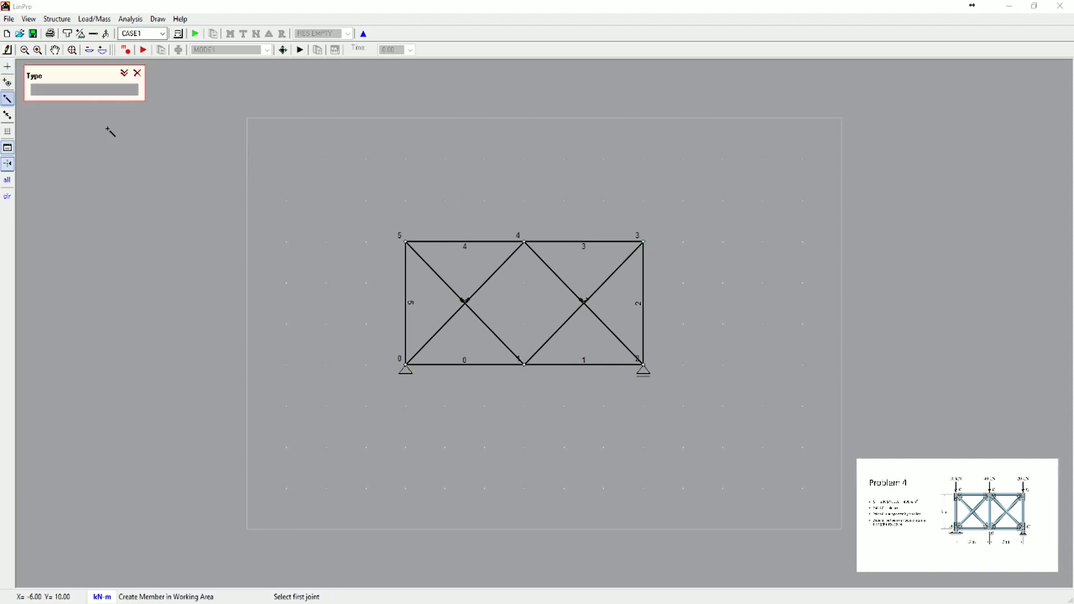
left_click(525, 365)
left_click(523, 242)
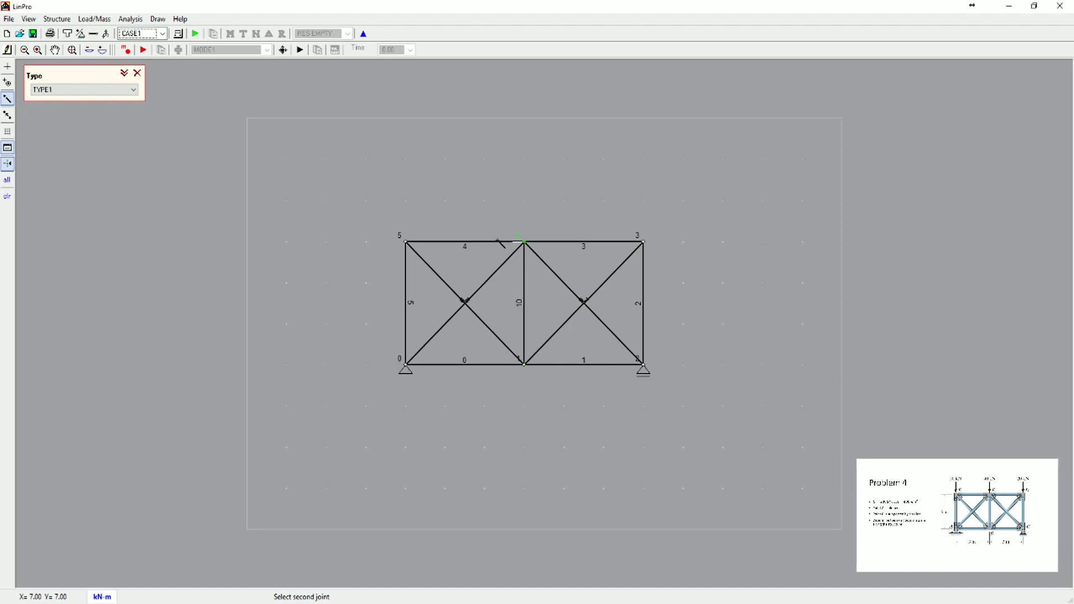
left_click(8, 66)
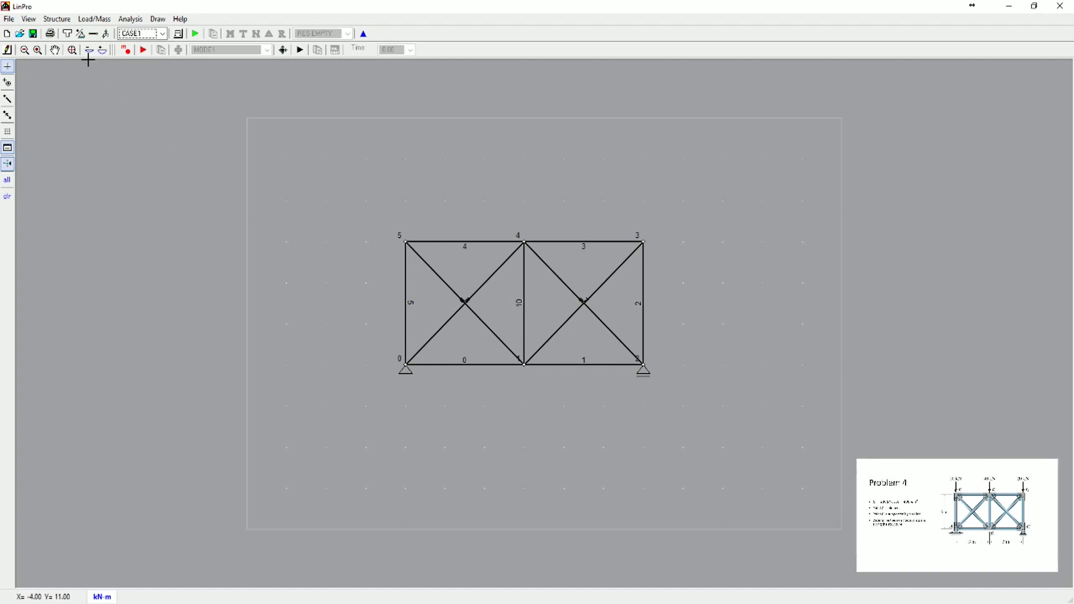
Step: Change the cross section area of member type TYPE1 to 4.000E-02
left_click(67, 37)
left_click_drag(192, 71, 642, 232)
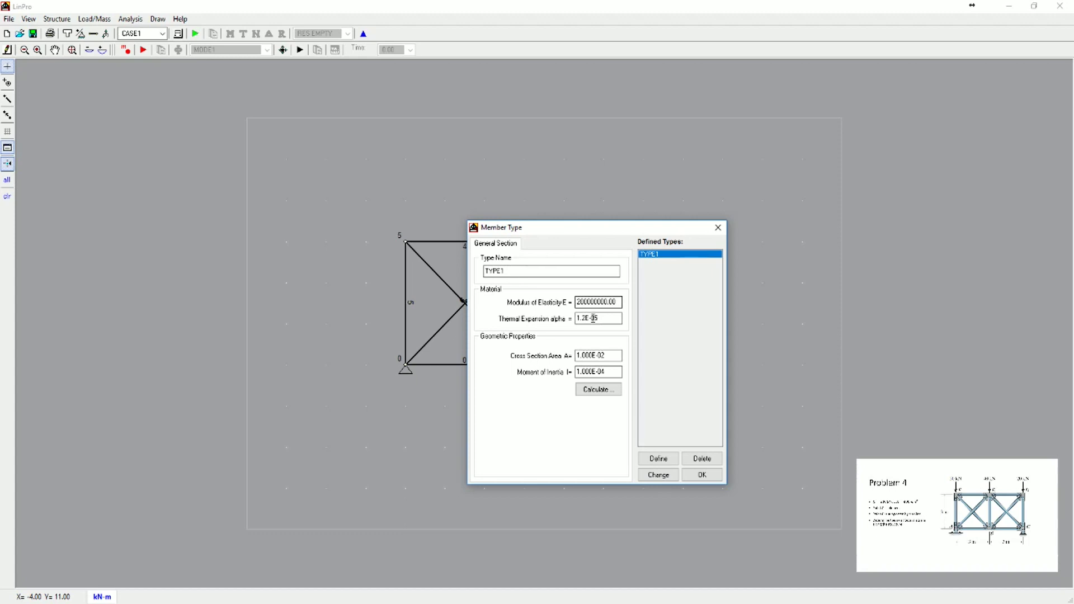
left_click(577, 355)
type("4")
left_click(658, 475)
left_click(661, 476)
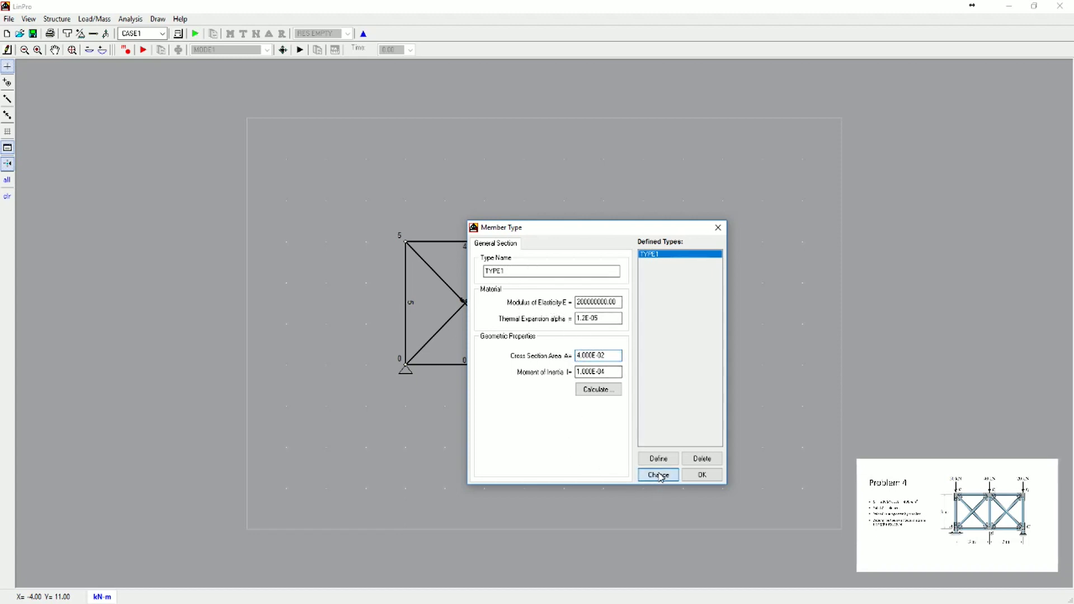
left_click(700, 476)
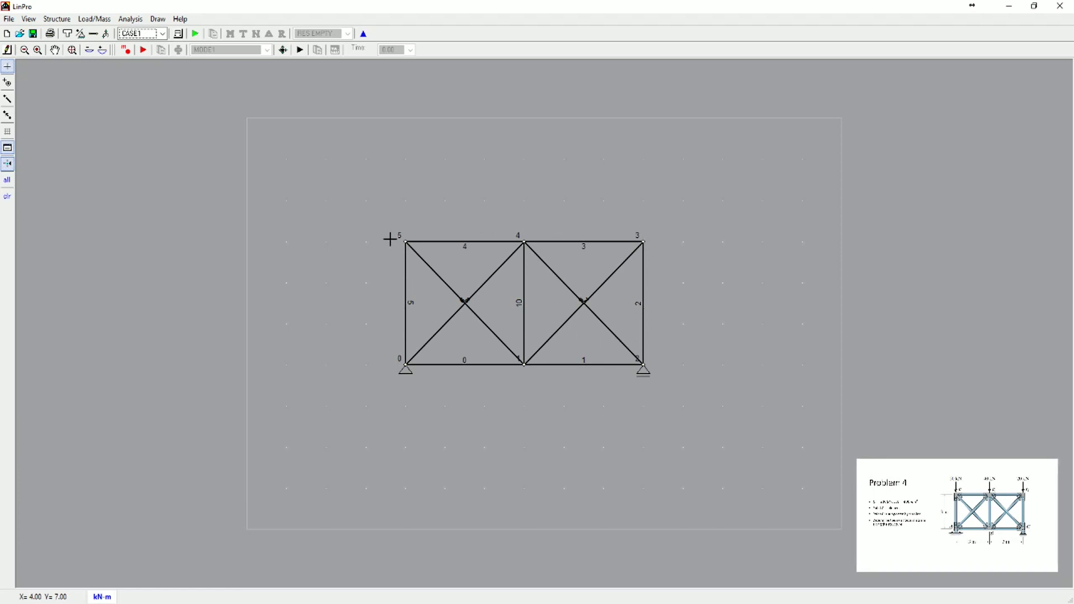
Step: Open the members table and release the bending moment at joints 0 and 1 of member 0
left_click(93, 35)
left_click_drag(108, 68, 459, 406)
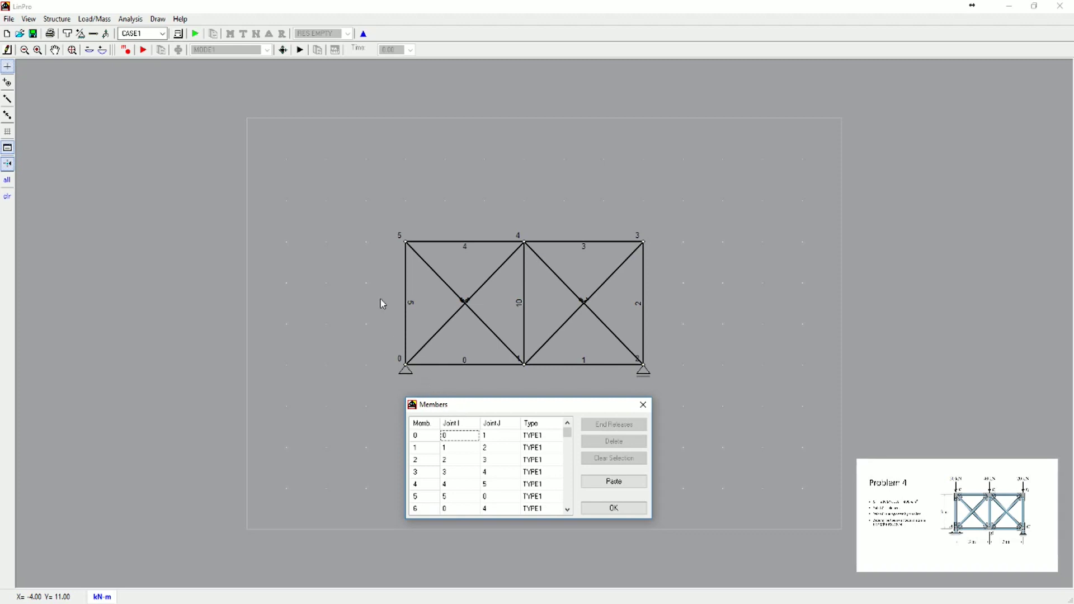
left_click_drag(574, 403, 587, 404)
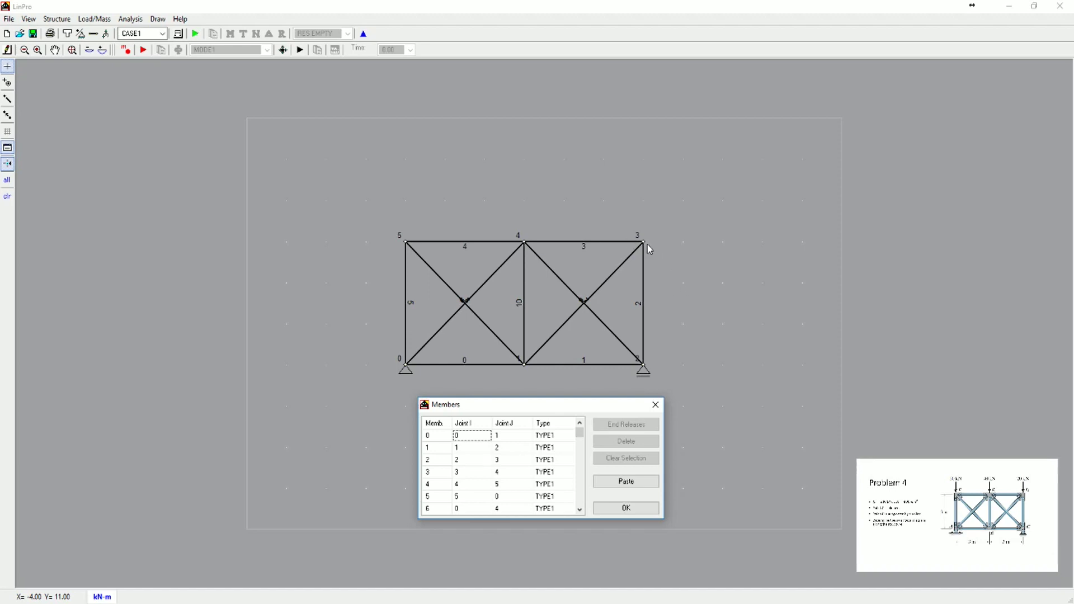
mouse_move(560, 406)
left_mouse_down()
mouse_move(527, 401)
mouse_move(550, 402)
left_mouse_up()
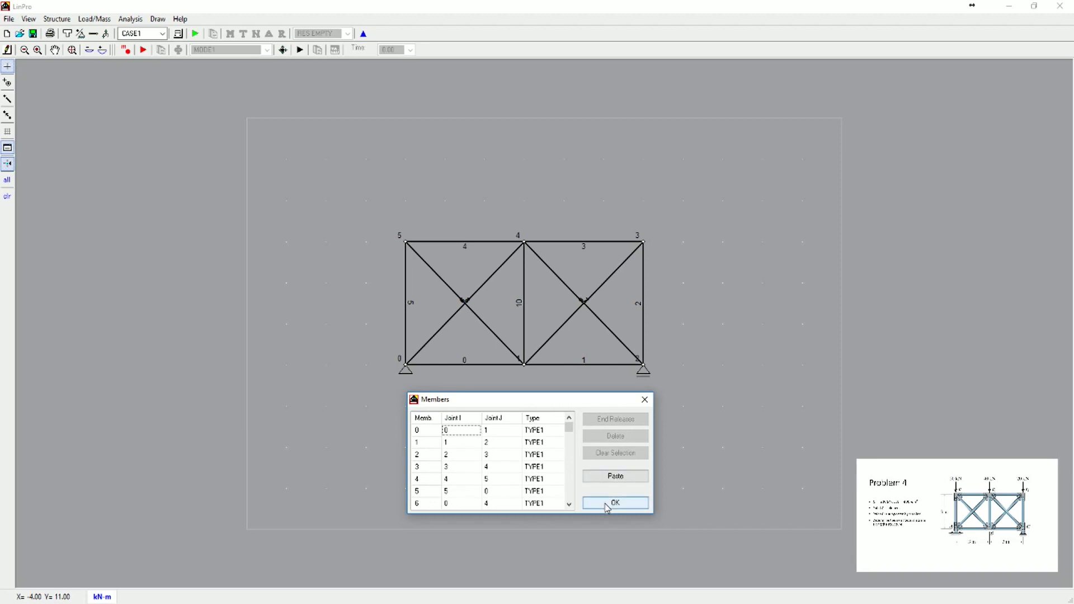
key("Return")
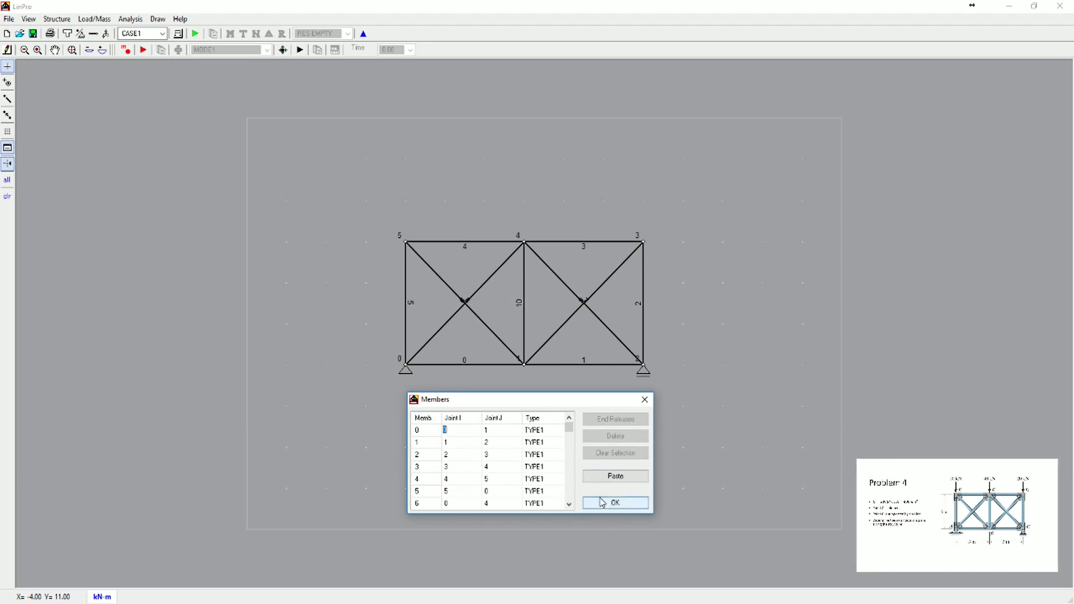
left_click(419, 431)
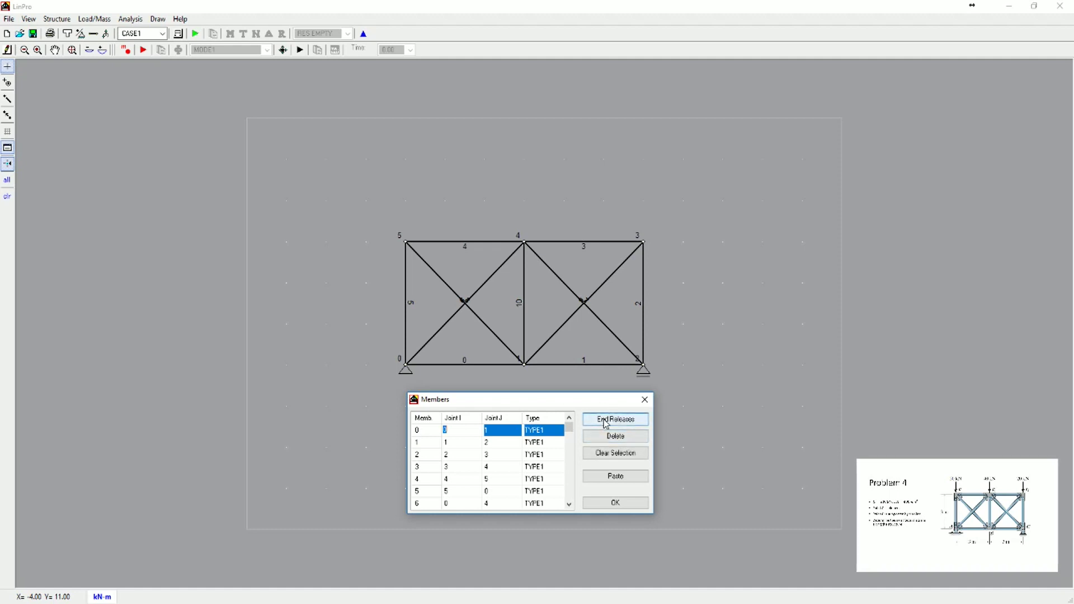
left_click(605, 421)
left_click_drag(533, 382, 278, 351)
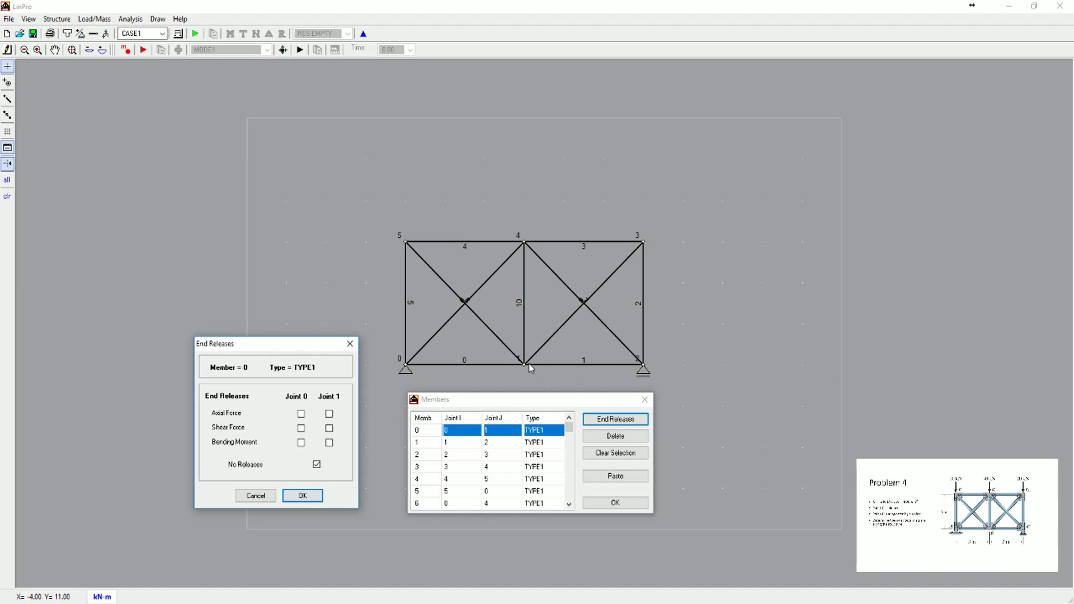
left_click(329, 443)
left_click(300, 443)
left_click(302, 496)
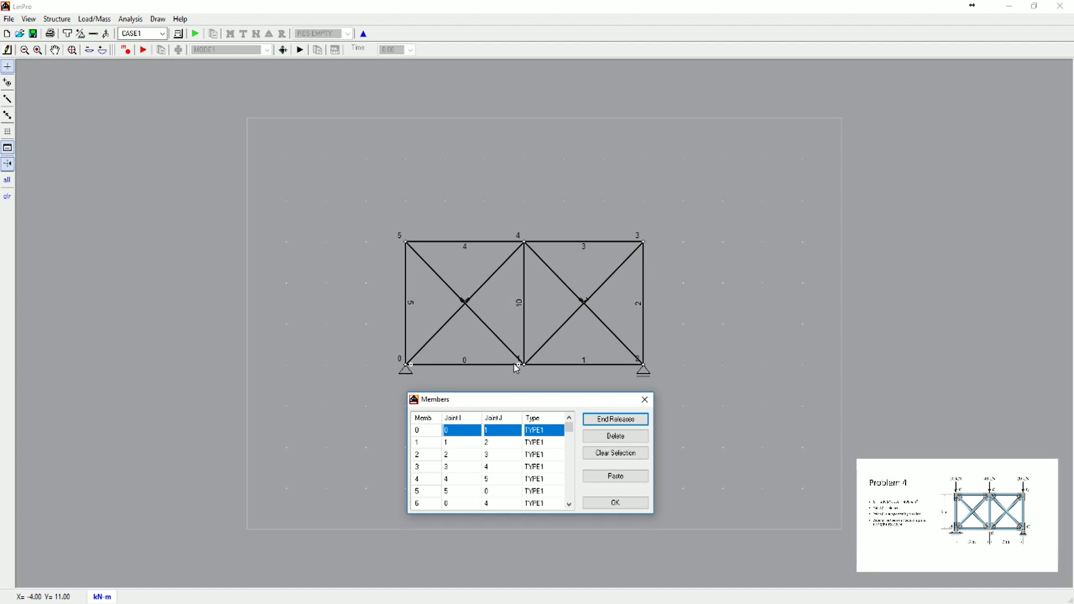
Step: Release the bending moment at joints 1 and 2 of member 1
left_click(432, 429)
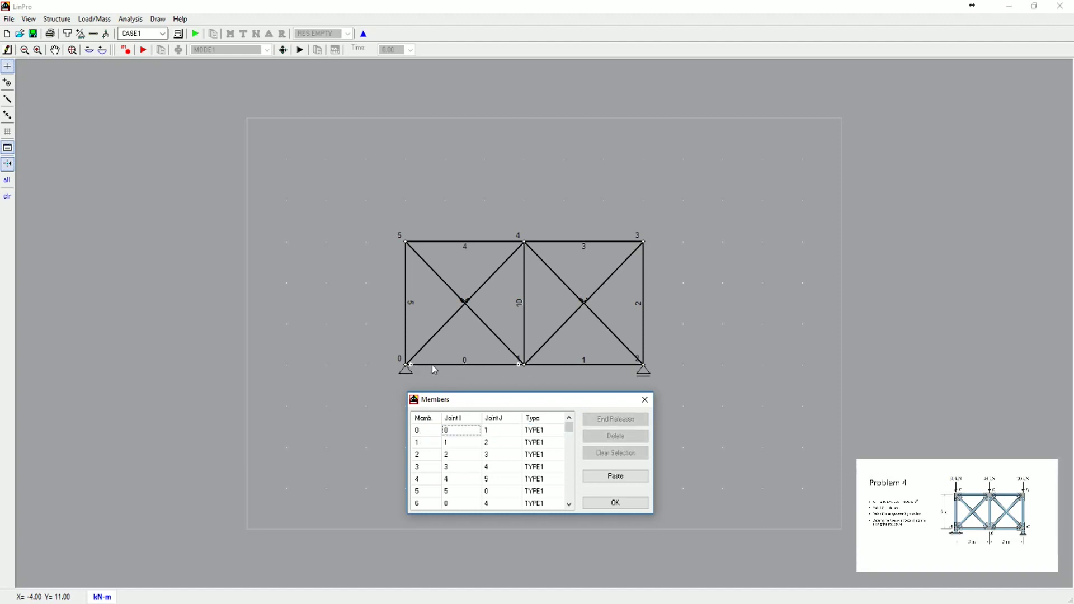
left_click(423, 432)
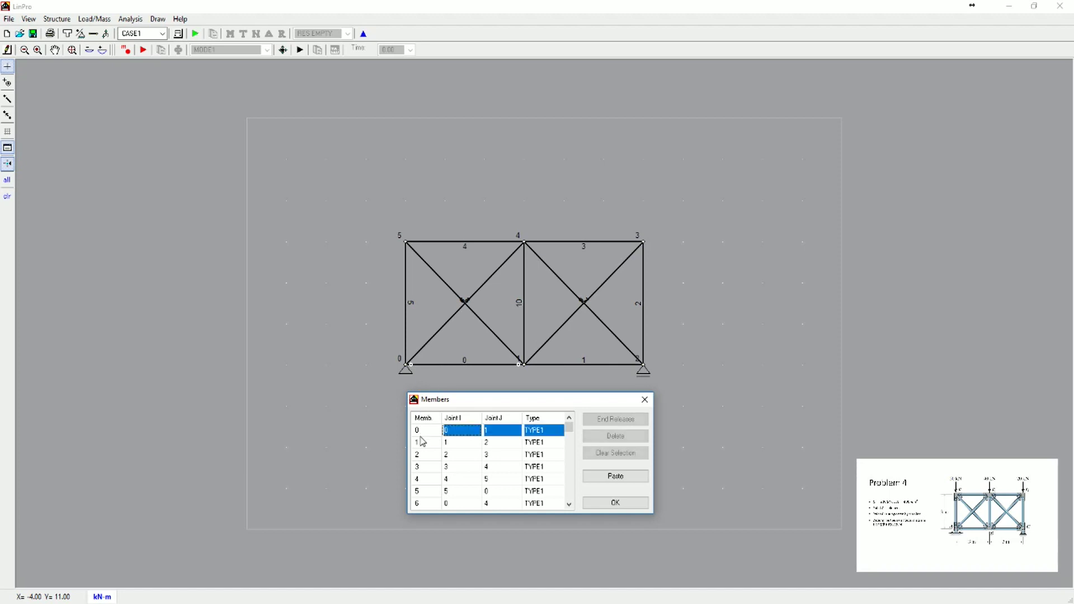
left_click(425, 443)
left_click(605, 420)
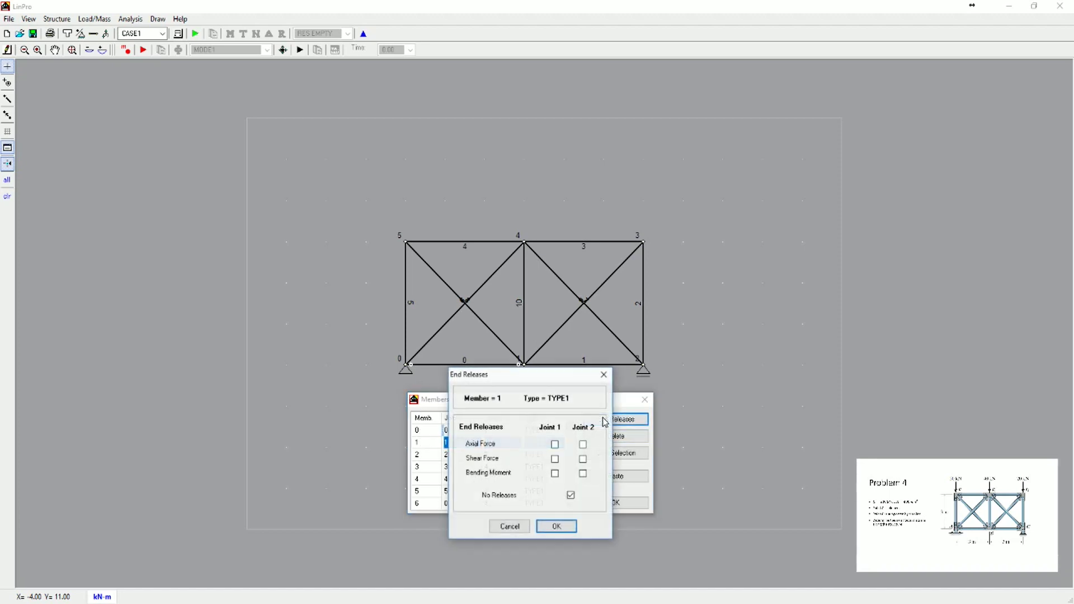
left_click(554, 473)
left_click(583, 474)
left_click(557, 526)
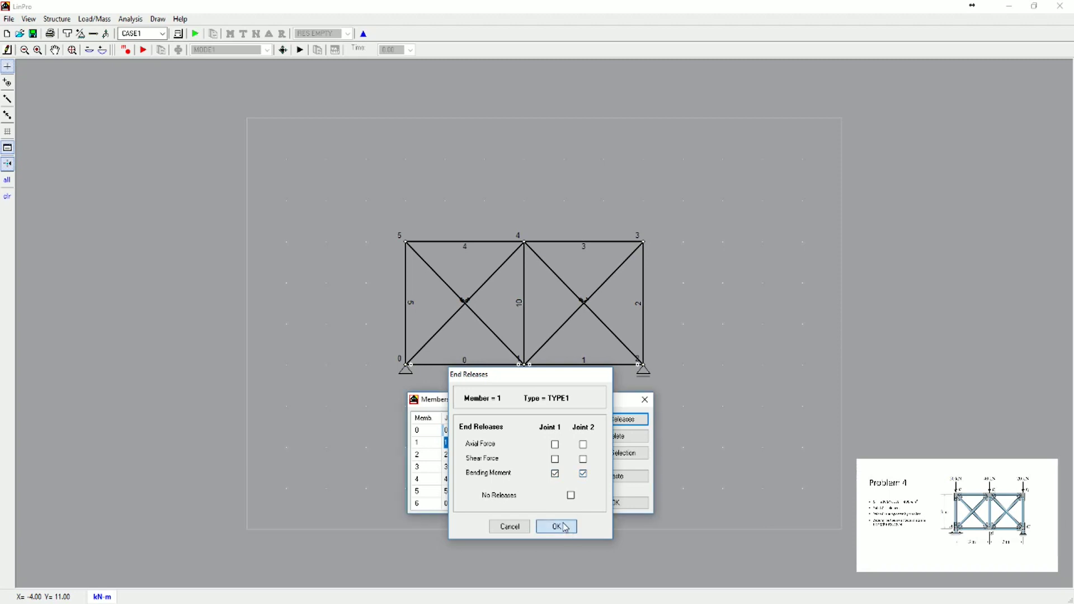
Step: Release the bending moment at joints 2 and 3 of member 2
left_click(438, 454)
left_click(599, 420)
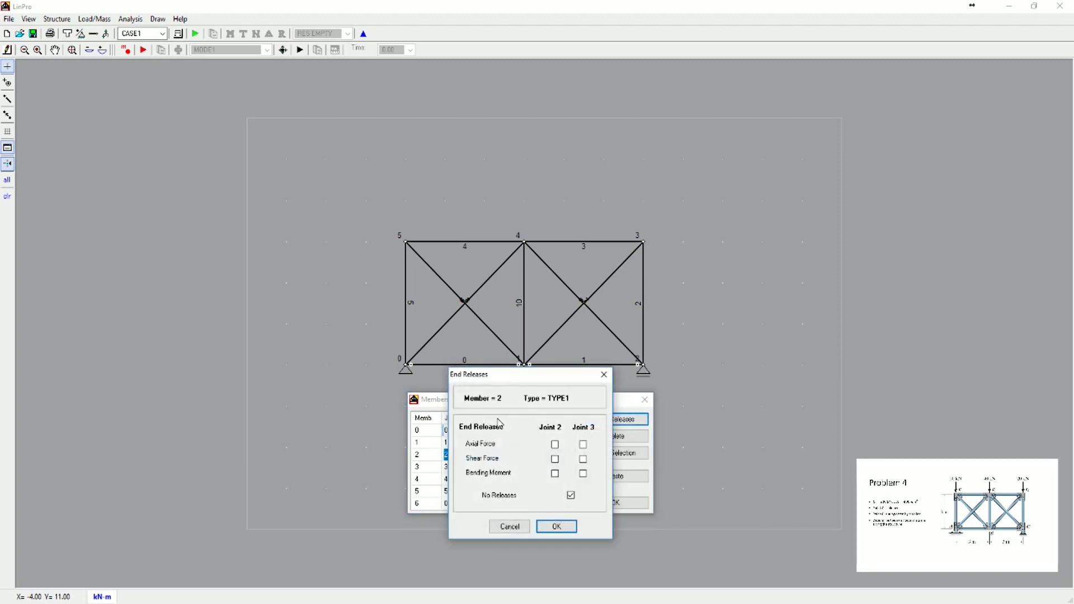
left_click(555, 474)
left_click(583, 473)
left_click(558, 527)
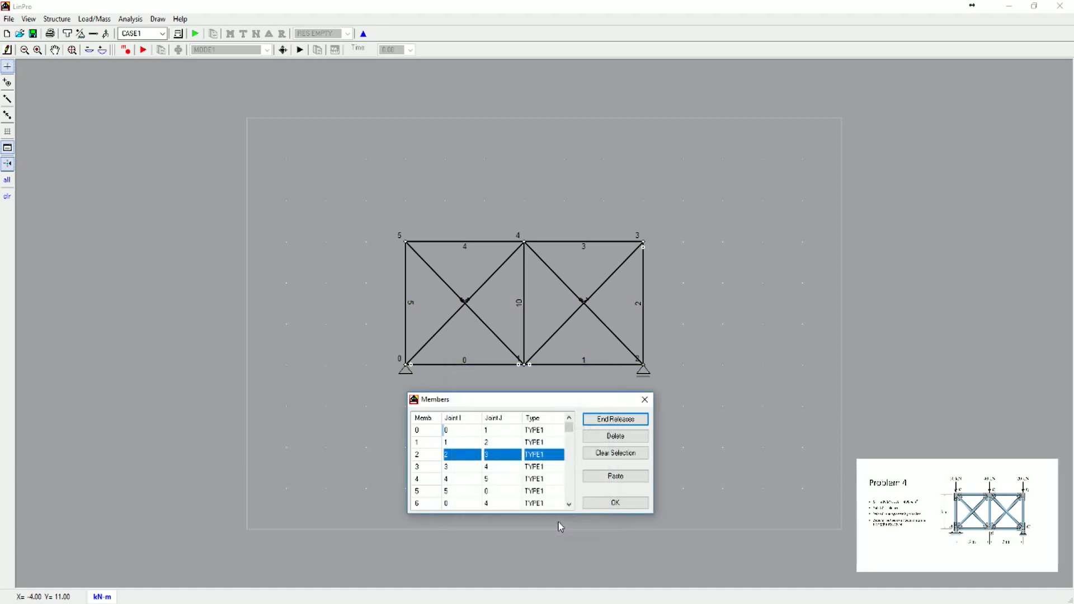
Step: Release the bending moment at joints 3 and 4 of member 3, moving the members table clear of the truss
left_click_drag(541, 406, 545, 444)
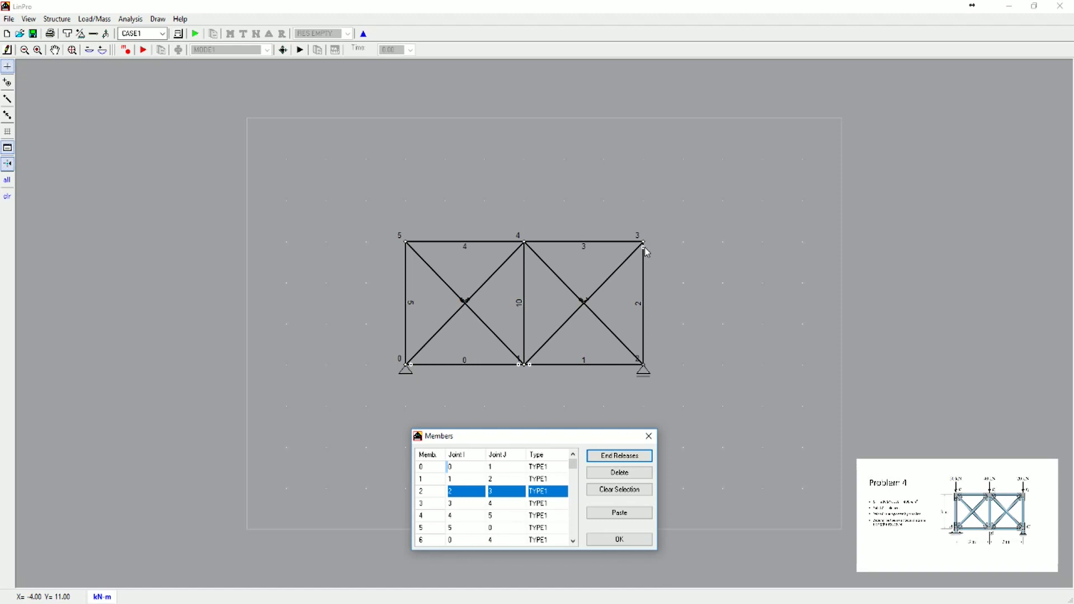
left_click(441, 504)
left_click(439, 501)
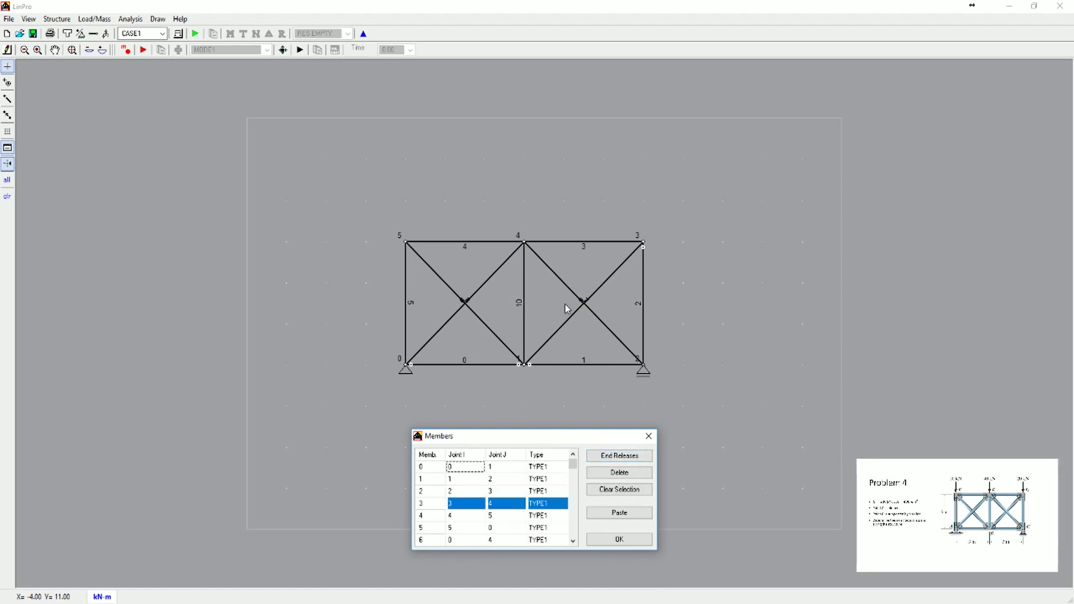
left_click_drag(512, 437, 777, 256)
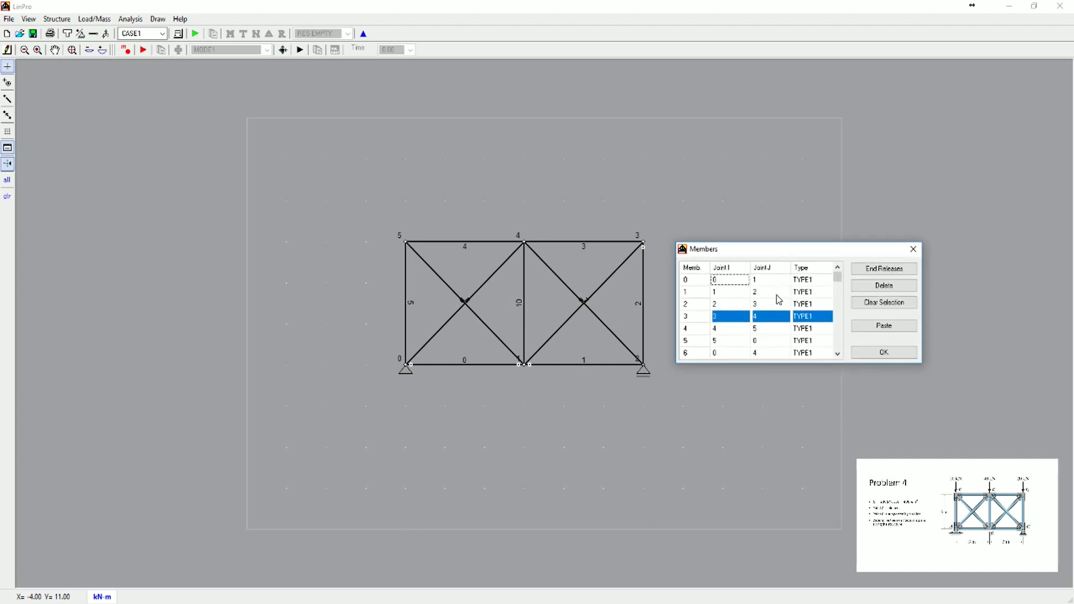
left_click(875, 271)
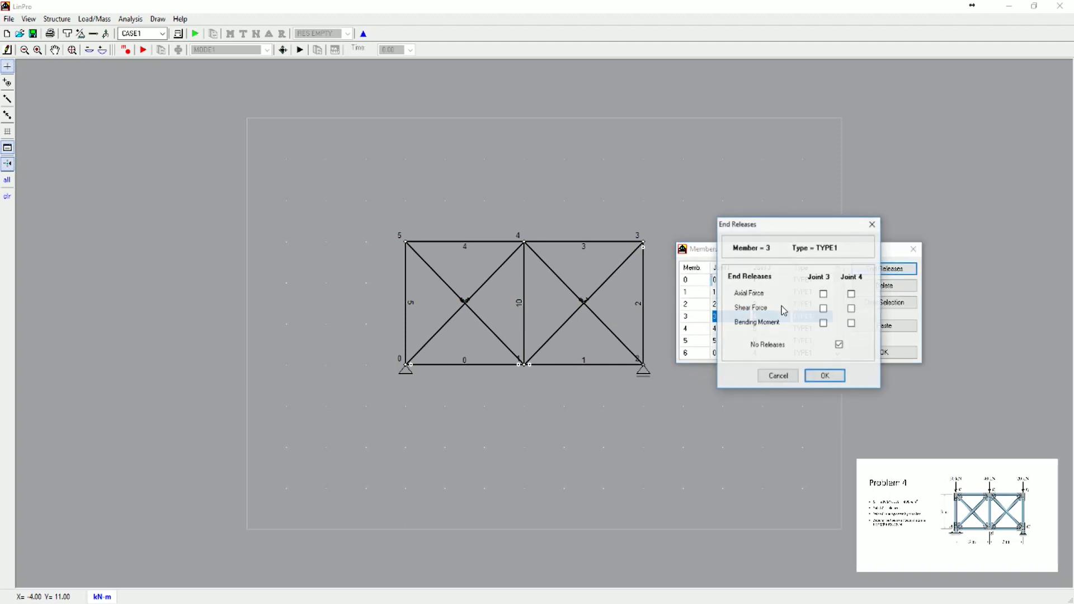
left_click(823, 324)
left_click(823, 376)
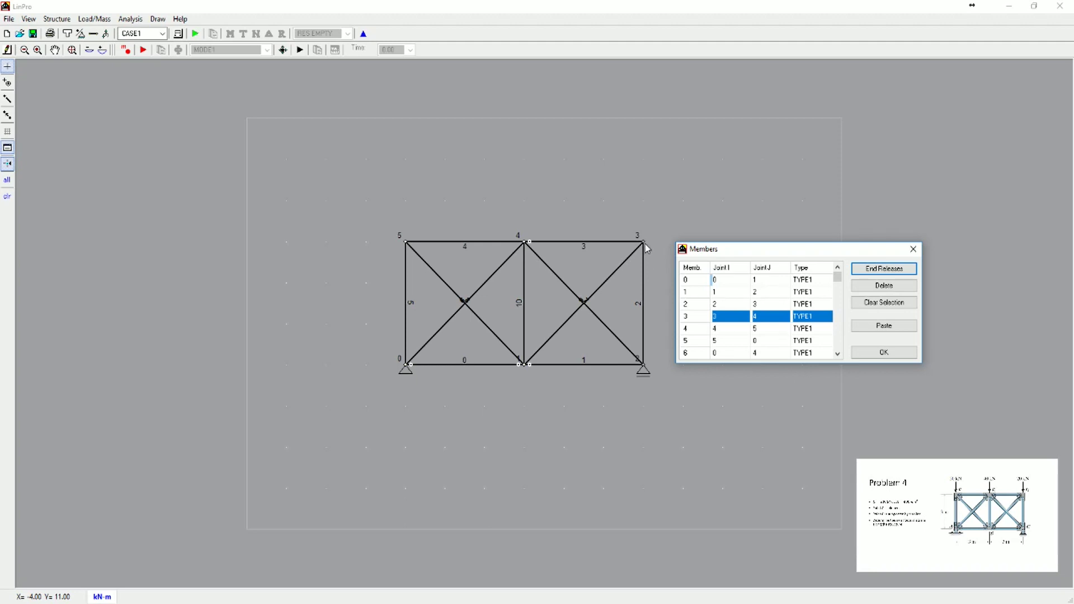
Step: Release the bending moment at joints 4 and 5 of member 4
left_click(694, 329)
left_click(884, 269)
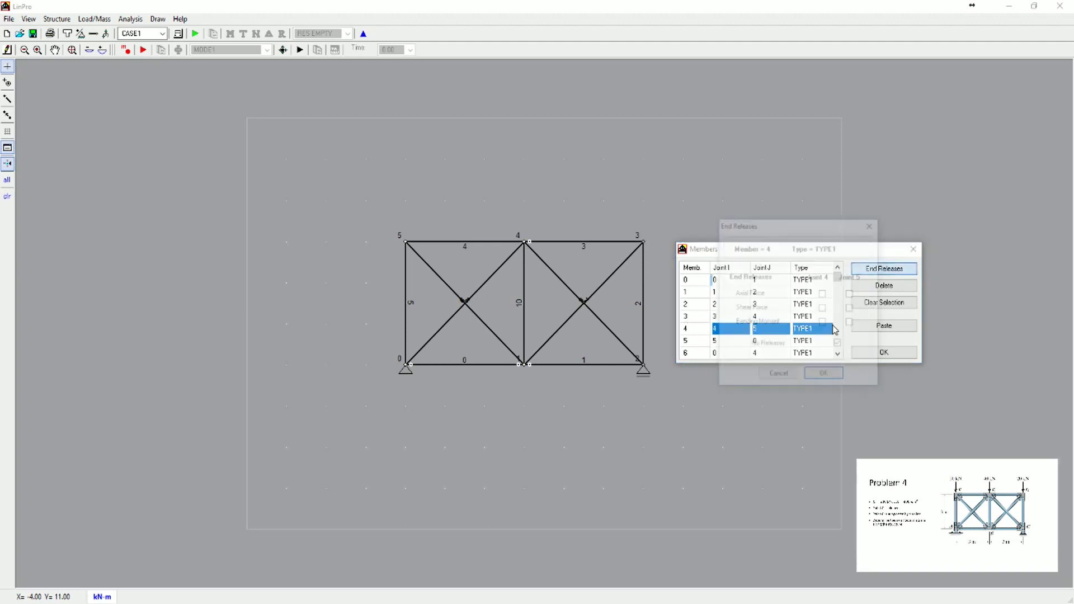
left_click(824, 323)
left_click(851, 324)
left_click(824, 376)
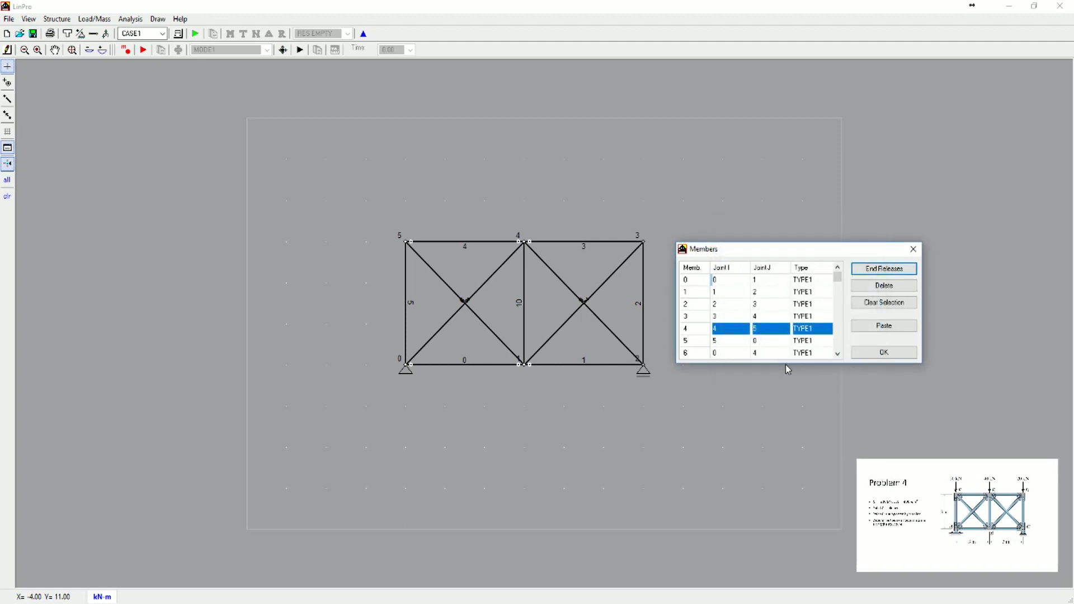
Step: Release the bending moment at joints 5 and 0 of member 5
left_click(693, 329)
left_click(695, 341)
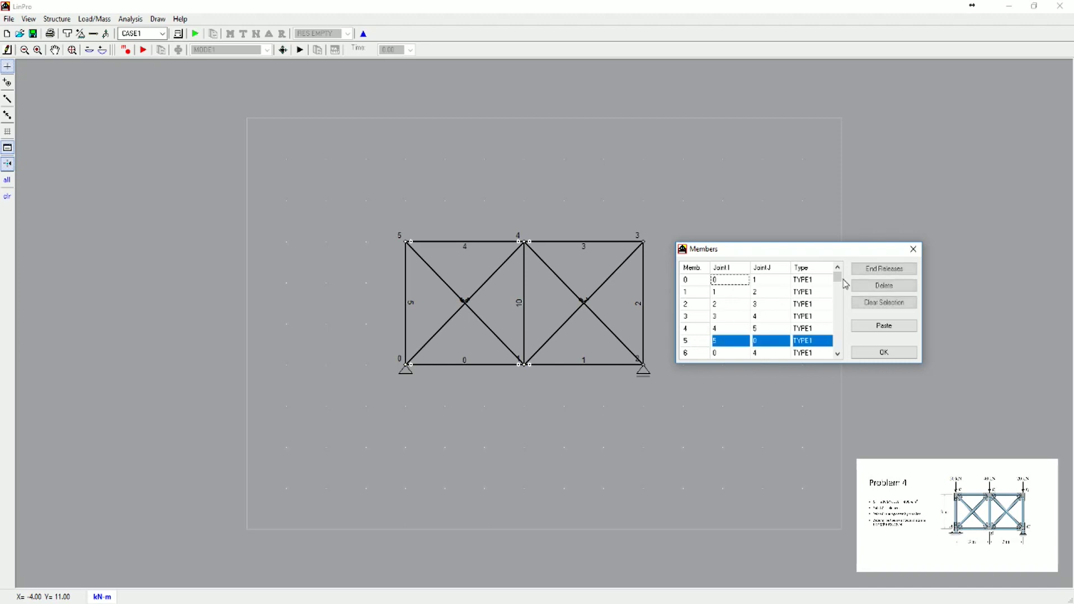
left_click(885, 270)
left_click(822, 324)
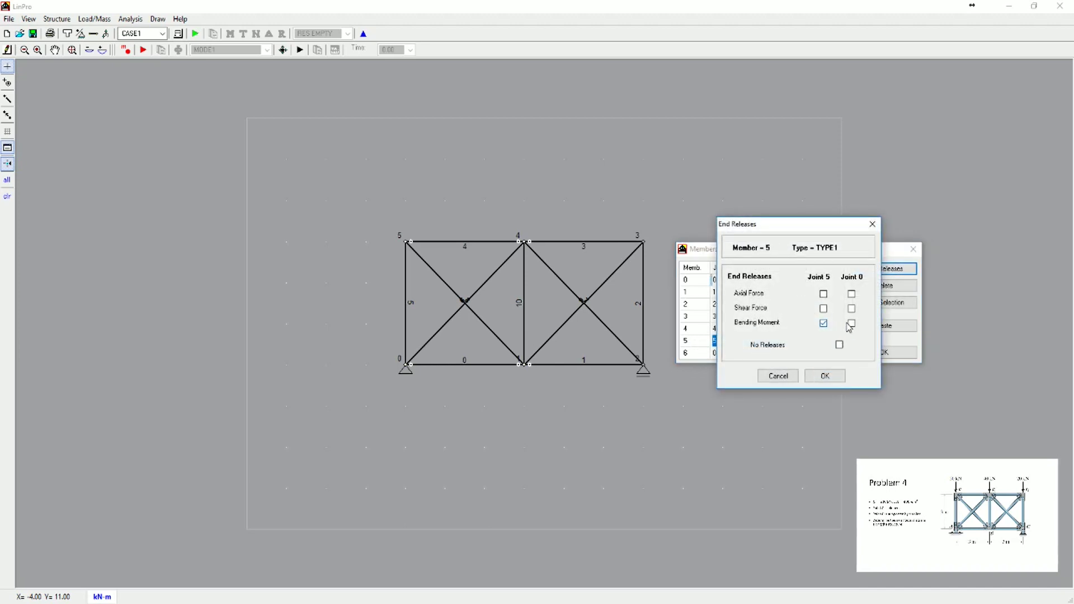
left_click(825, 376)
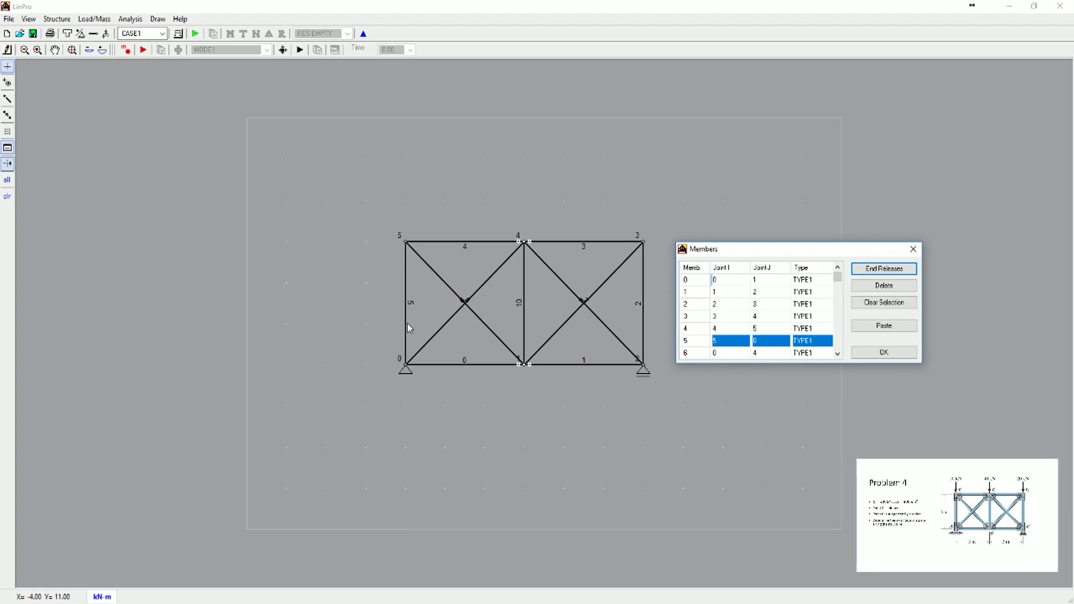
Step: Release the bending moment of diagonal member 6 at joint 4 only
left_click_drag(733, 252, 750, 383)
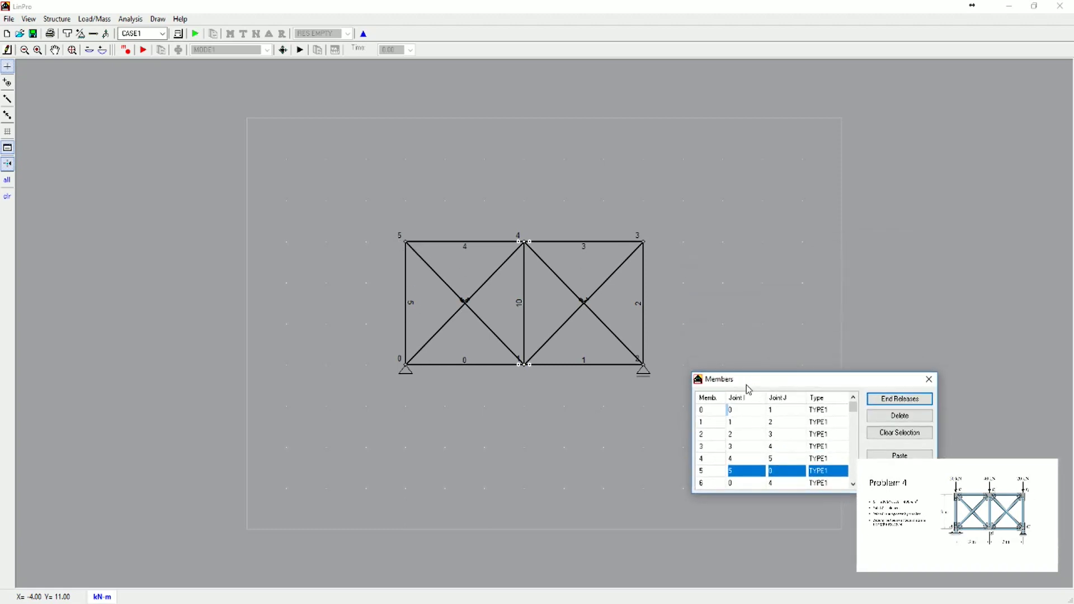
left_click(711, 483)
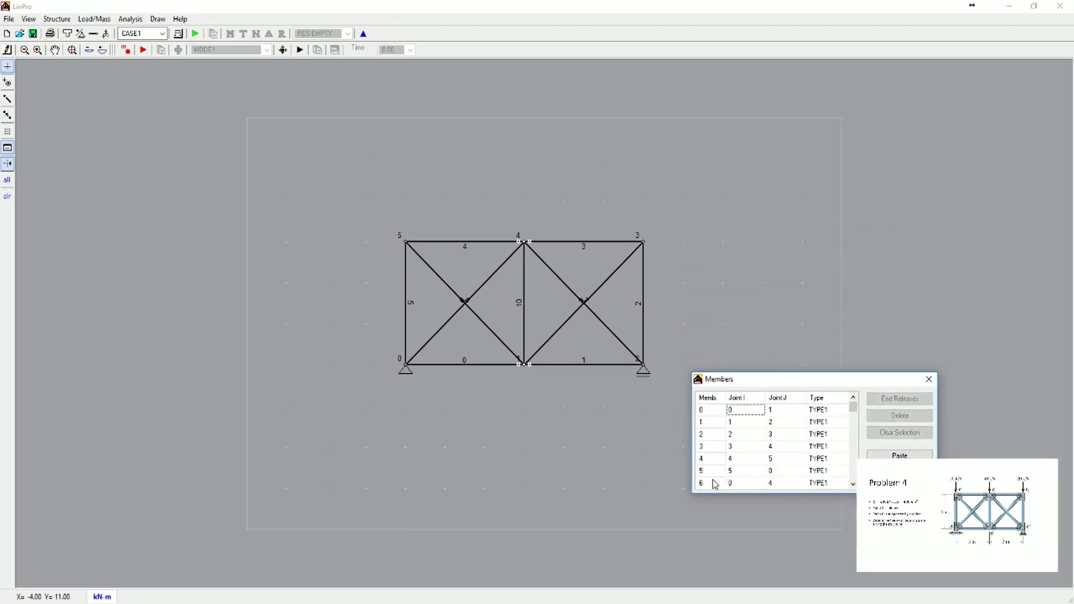
left_click_drag(852, 412, 853, 475)
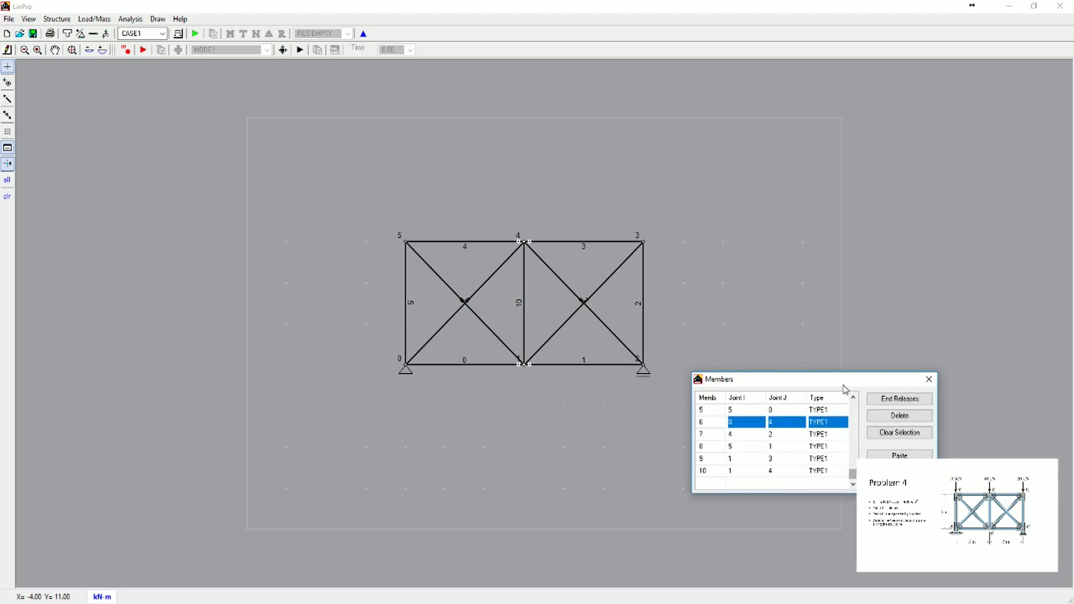
left_click(900, 399)
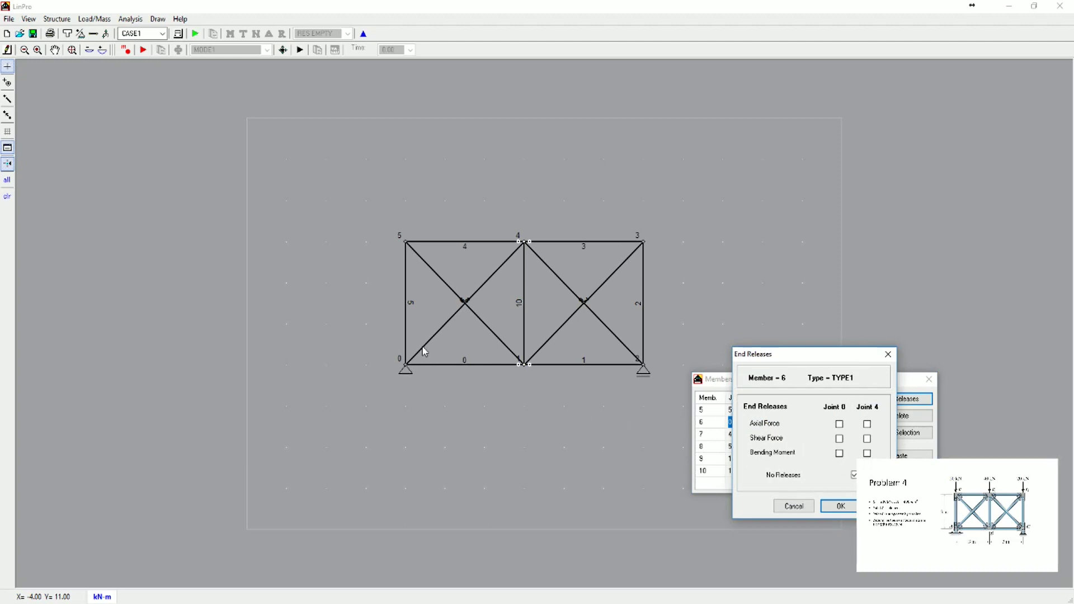
left_click(841, 507)
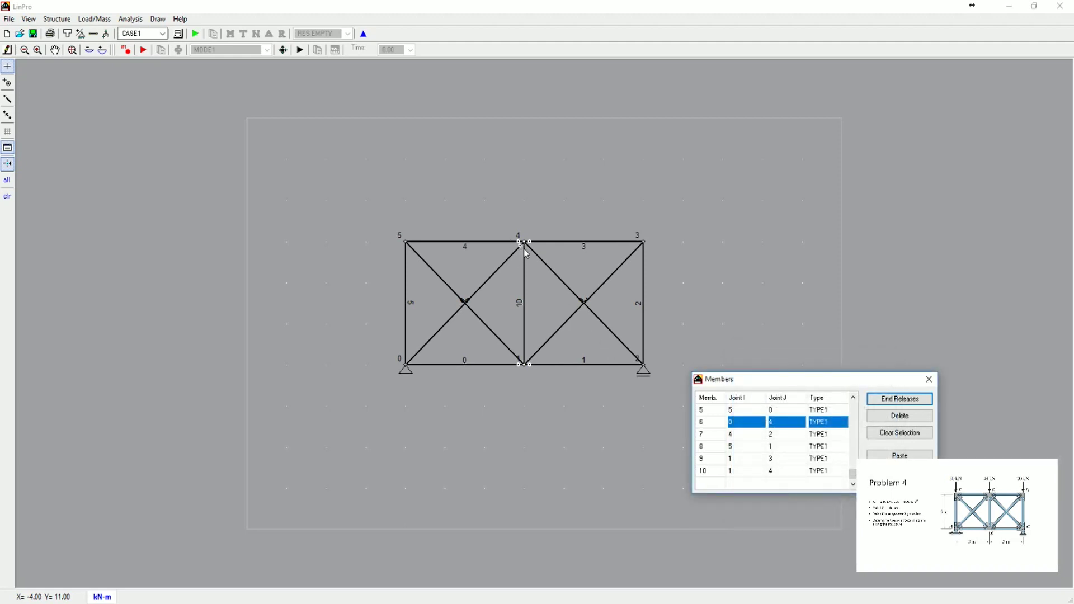
Step: Release the bending moment of diagonal member 7 at joint 4 only
left_click(712, 435)
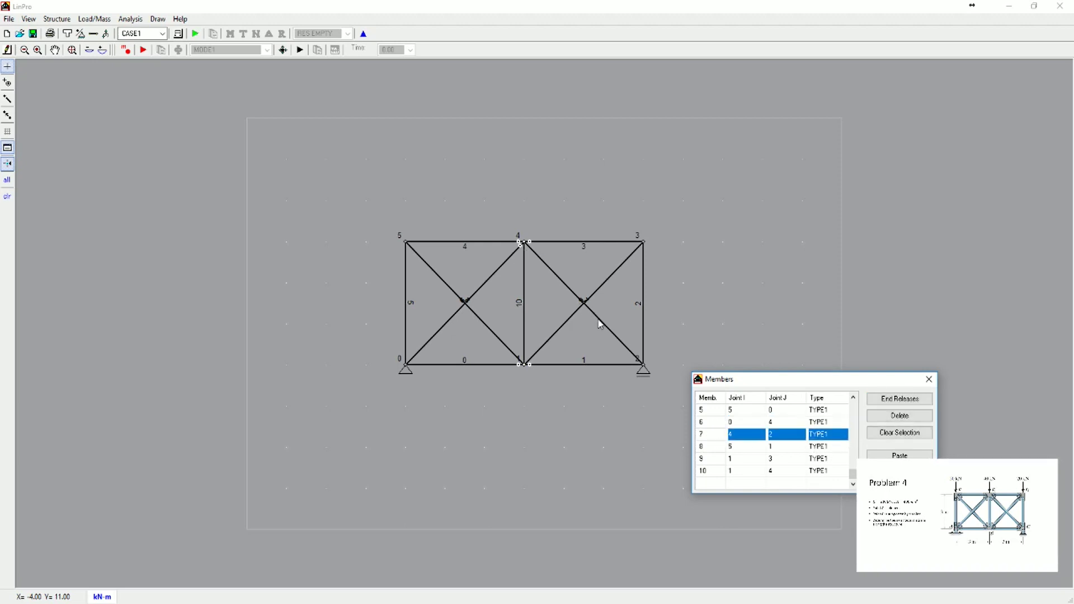
left_click(900, 399)
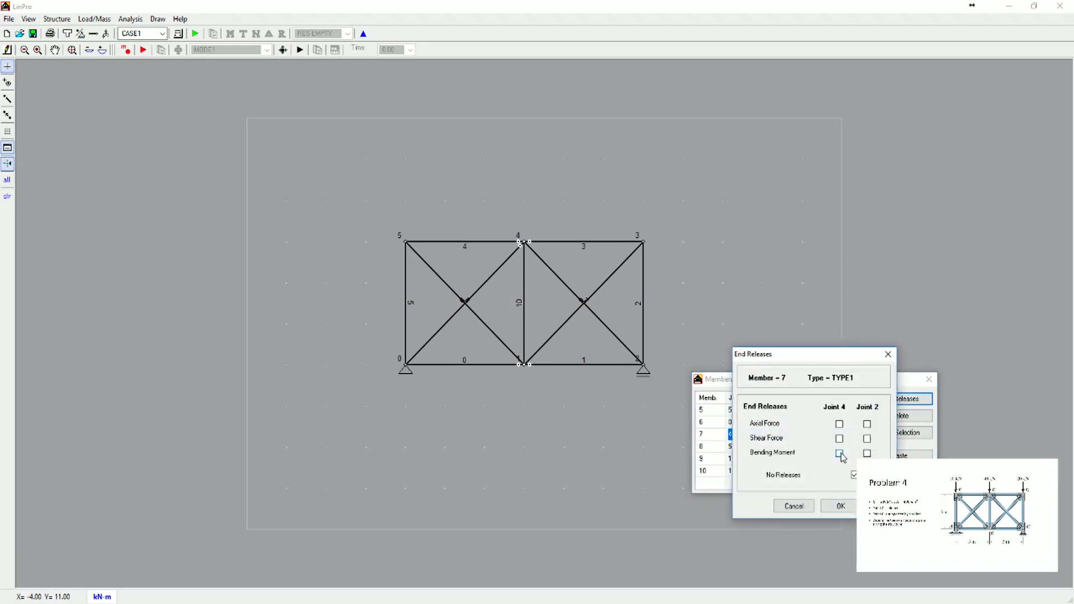
left_click(837, 507)
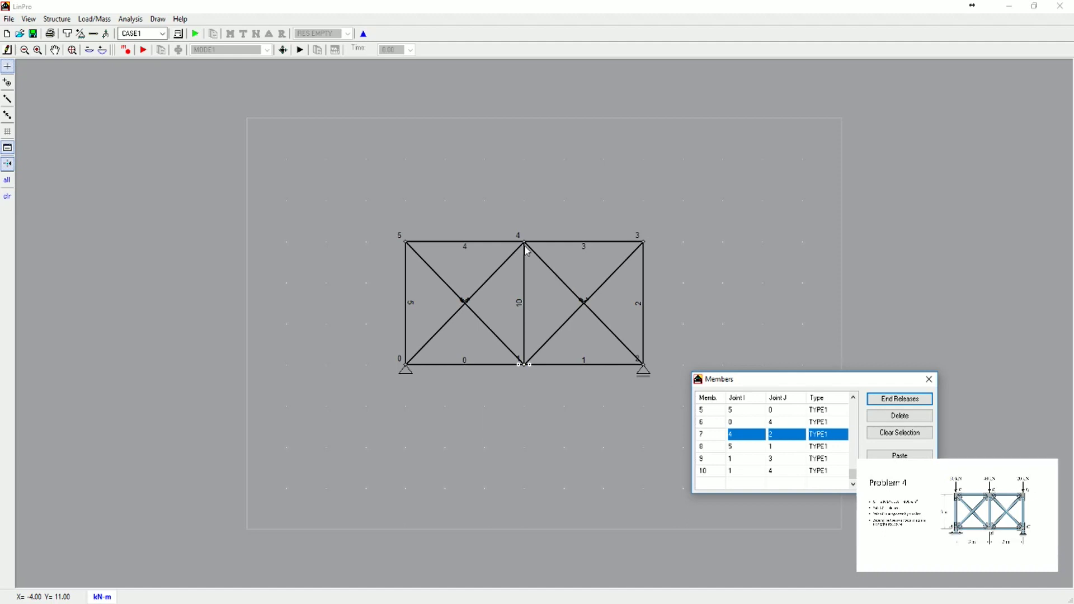
Step: Release the bending moment of diagonal member 8 at joint 1 only
left_click(721, 439)
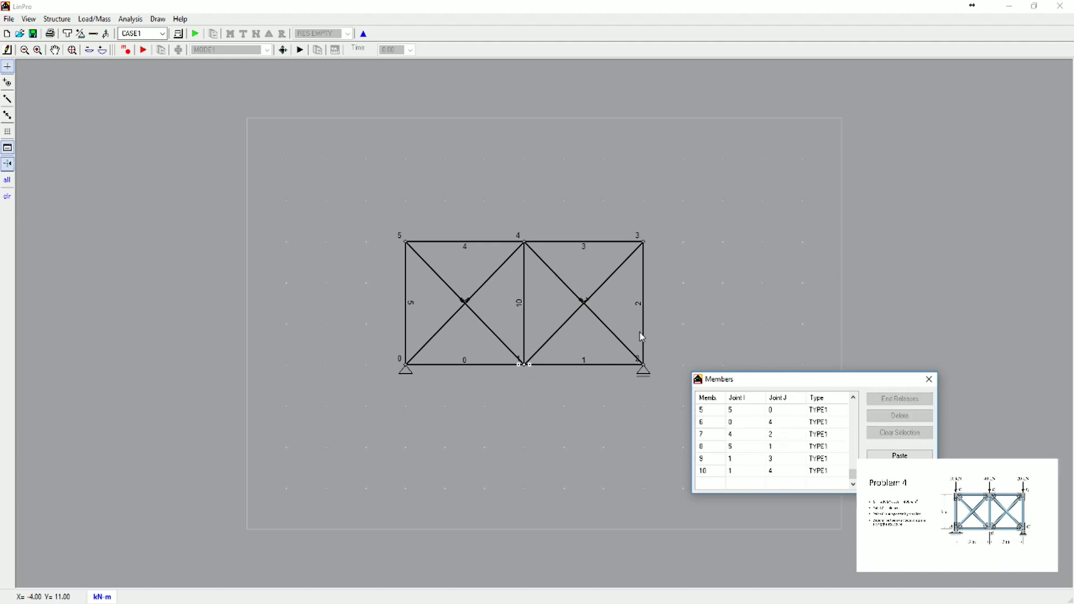
left_click(713, 448)
left_click(920, 400)
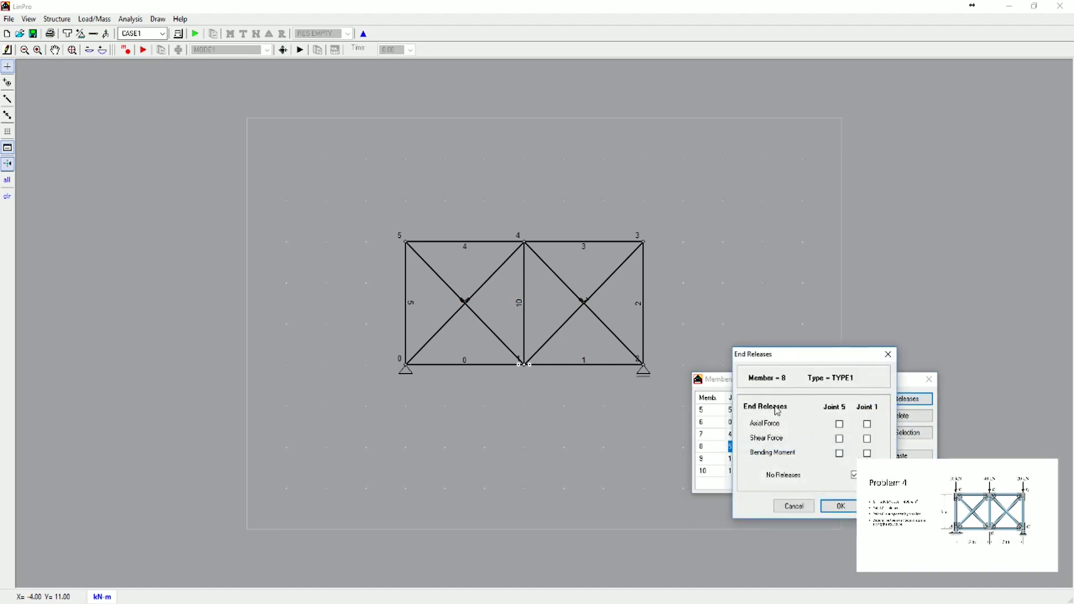
left_click(866, 453)
left_click(840, 507)
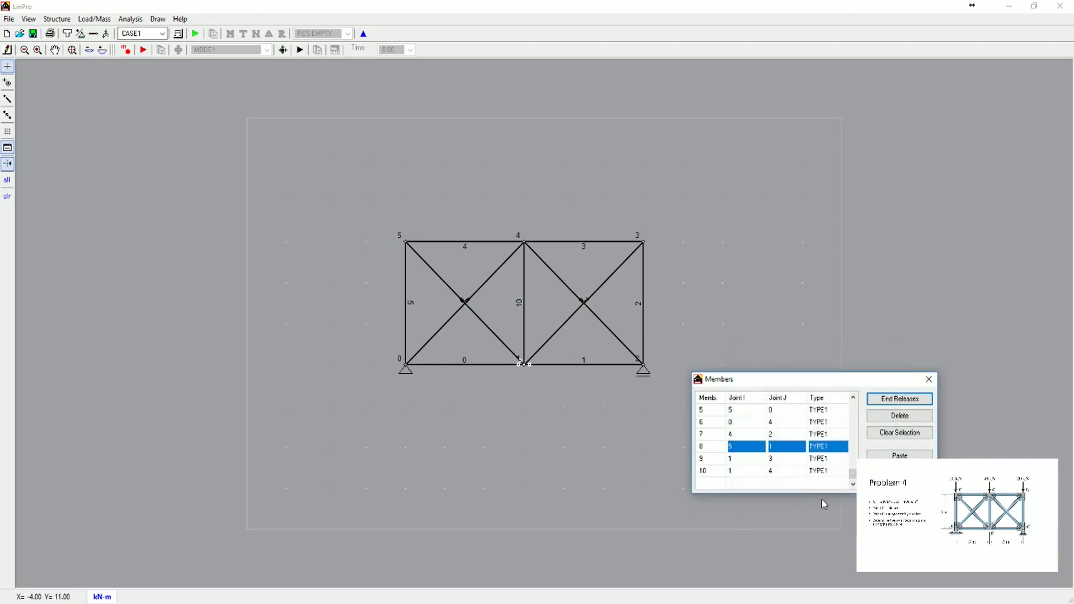
Step: Release the bending moment of diagonal member 9 at joint 1 only and close the members table
left_click(722, 459)
left_click(900, 399)
left_click(839, 453)
left_click(841, 507)
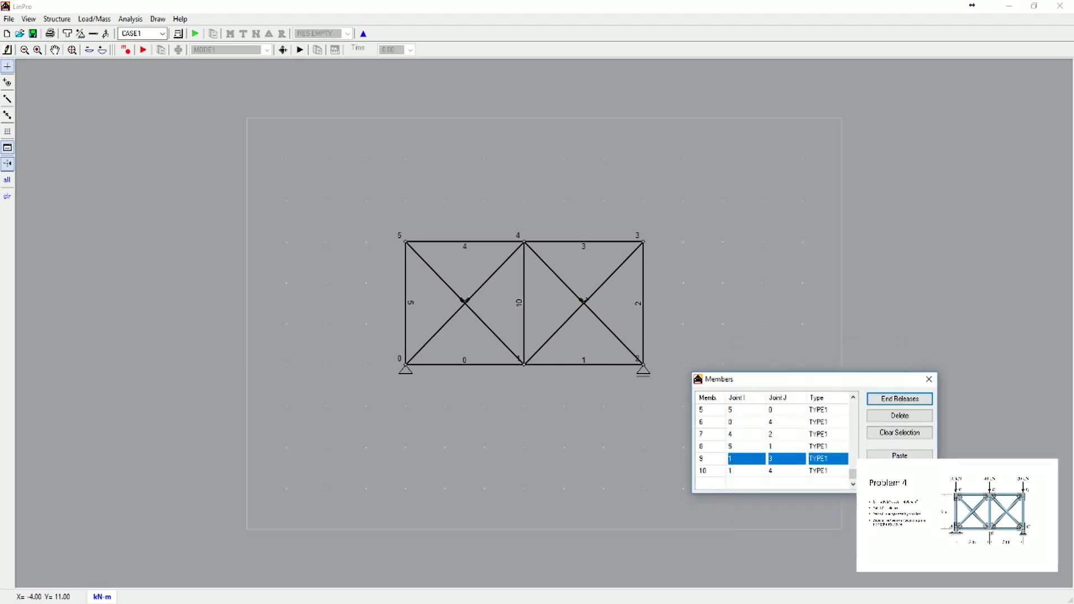
left_click_drag(827, 386, 543, 410)
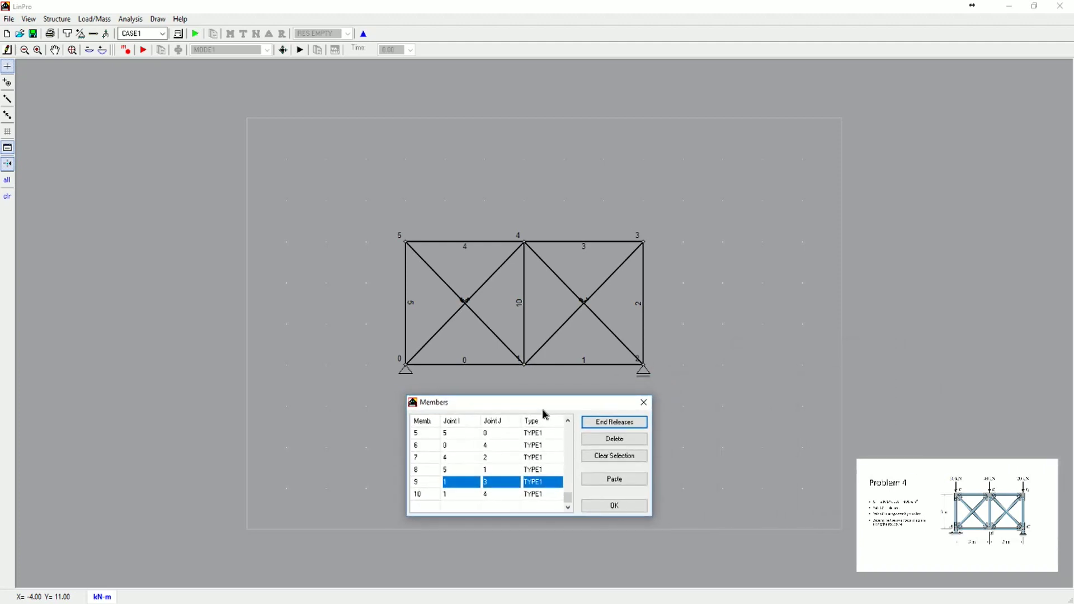
left_click(614, 505)
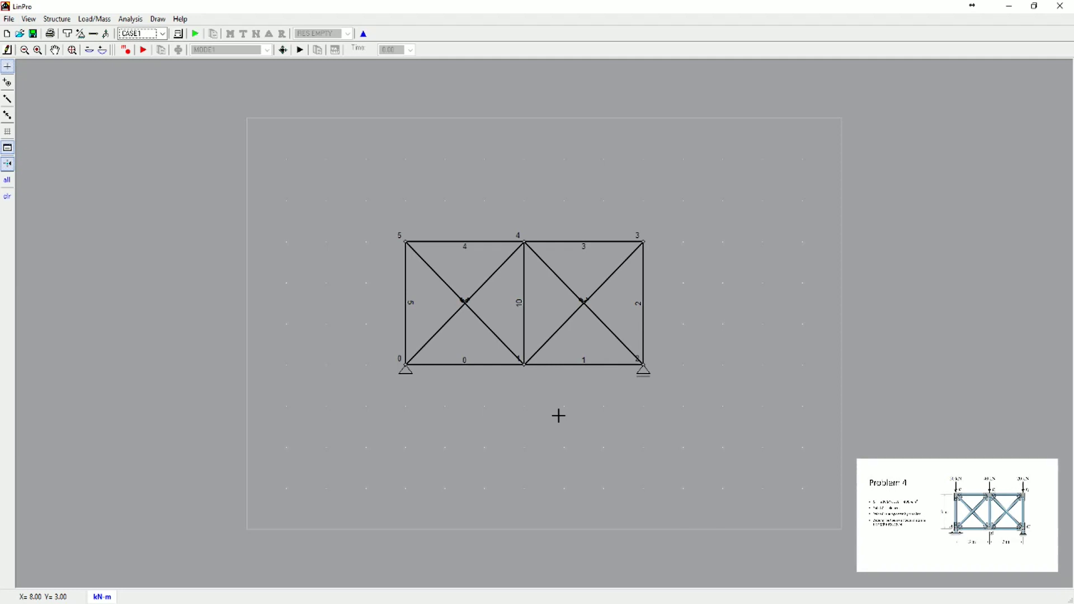
Step: Start a new point load in CASE1 beside the truss drawing and name it 50kN
left_click(105, 34)
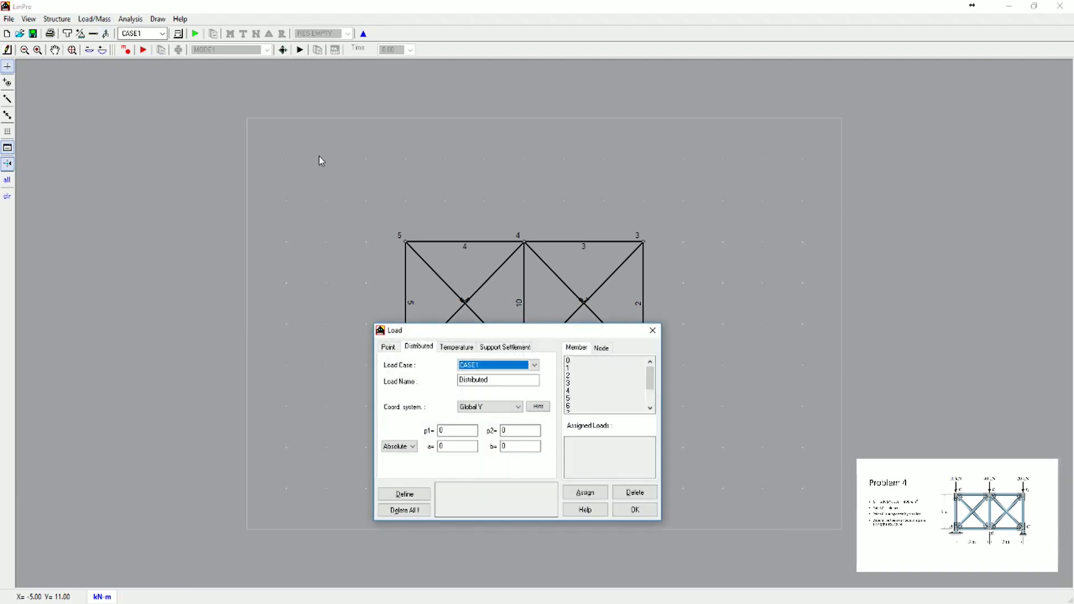
left_click(389, 348)
left_click_drag(427, 332, 743, 255)
left_click(783, 334)
left_click(804, 305)
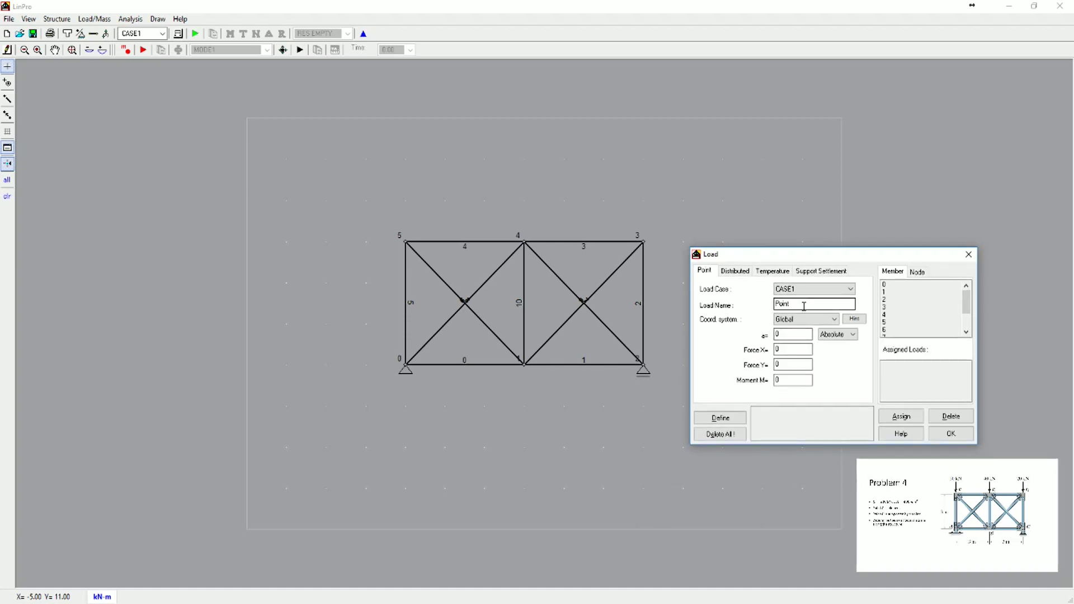
left_click(807, 307)
key("BackSpace")
key("BackSpace")
key("BackSpace")
type("50")
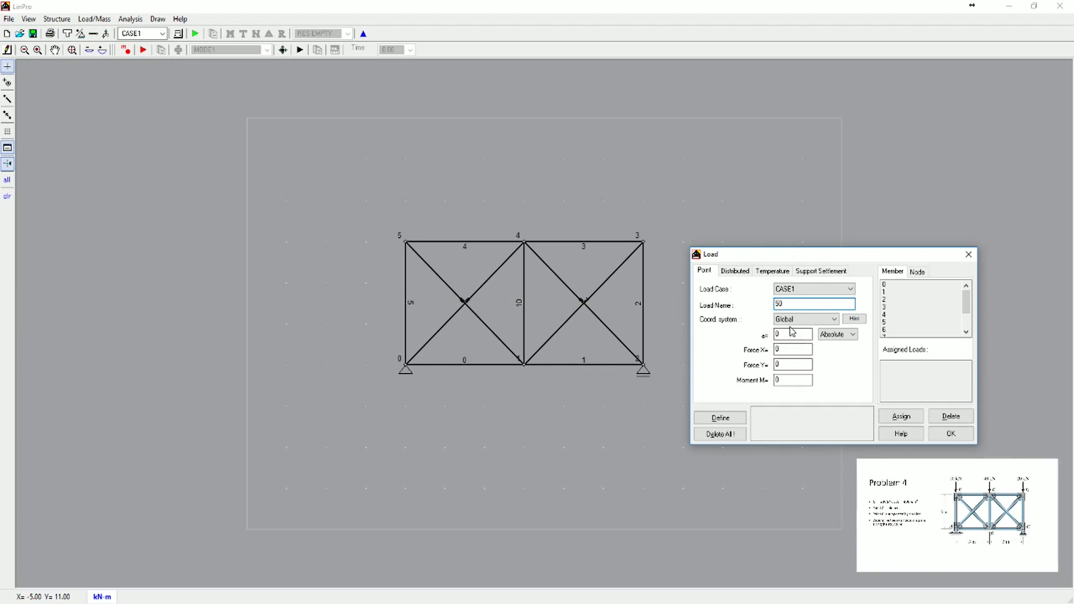
type("kN")
Step: Define the 50kN point load with a Y force of -50 and switch the assignment list to nodes
left_click_drag(785, 365, 749, 367)
type("-50")
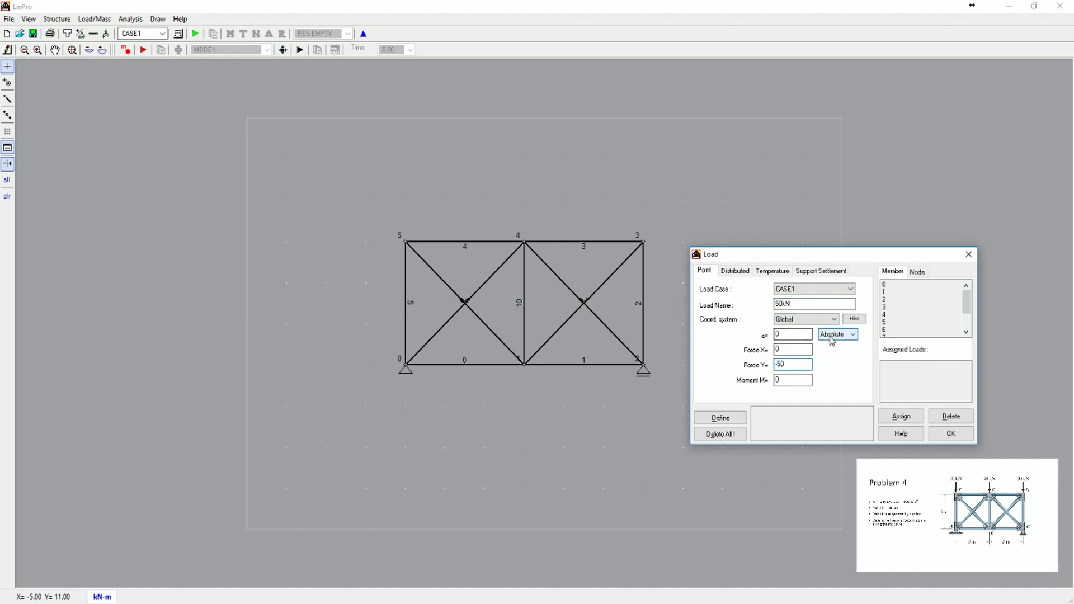
left_click(919, 272)
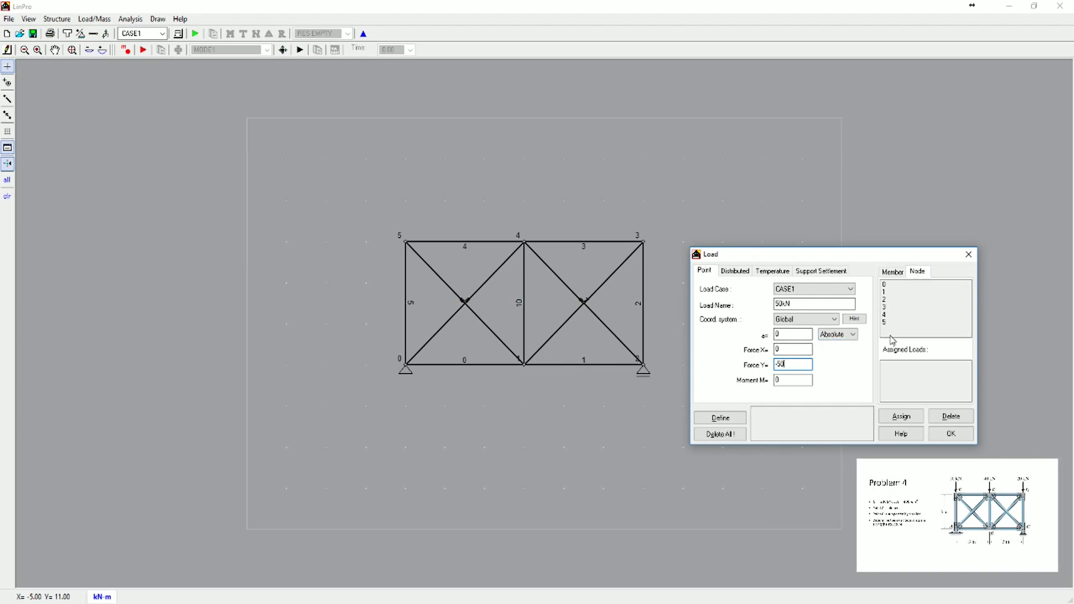
left_click(730, 424)
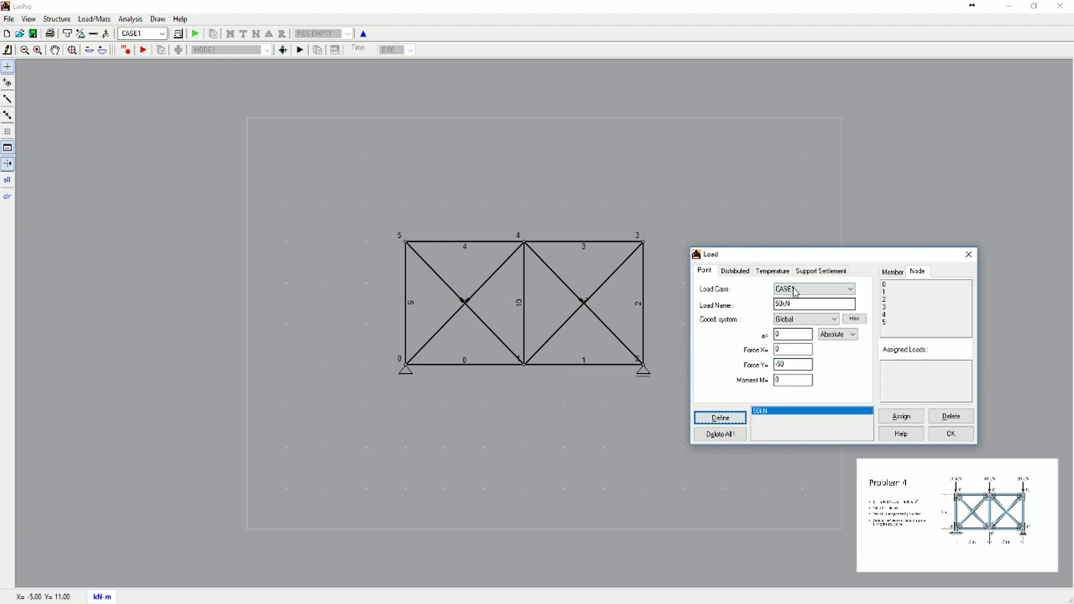
Step: Define a second point load named 20kN with a Y force of -20
left_click(782, 302)
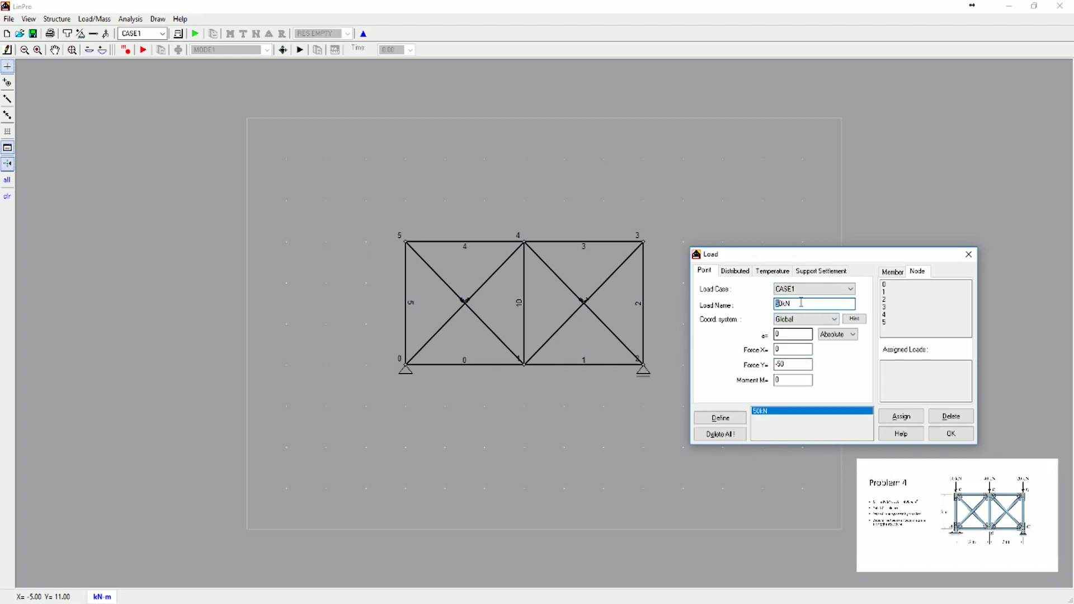
left_click(781, 365)
key("BackSpace")
type("2")
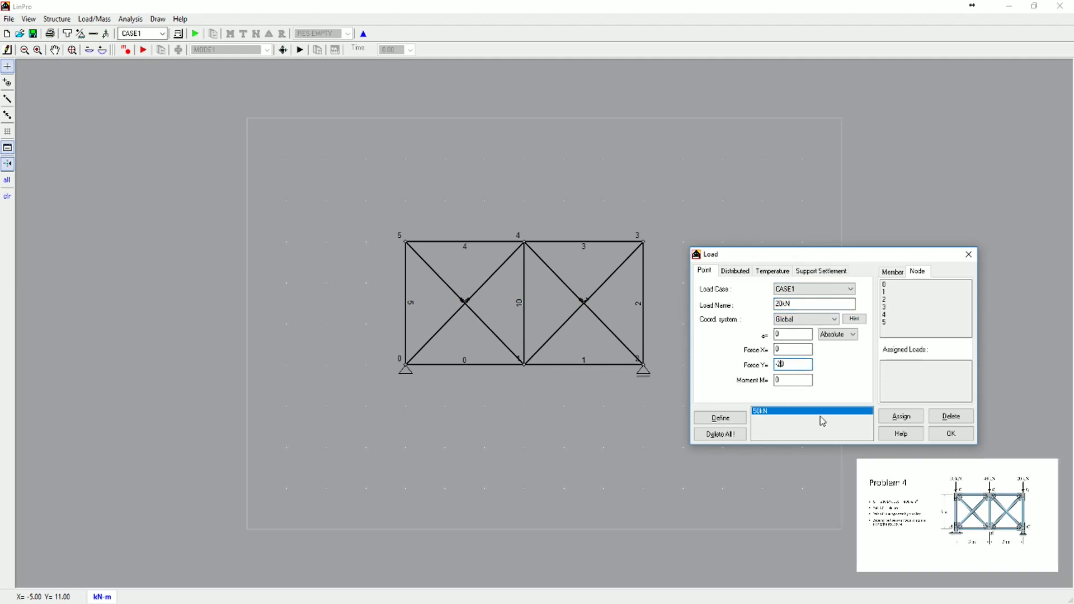
left_click(721, 419)
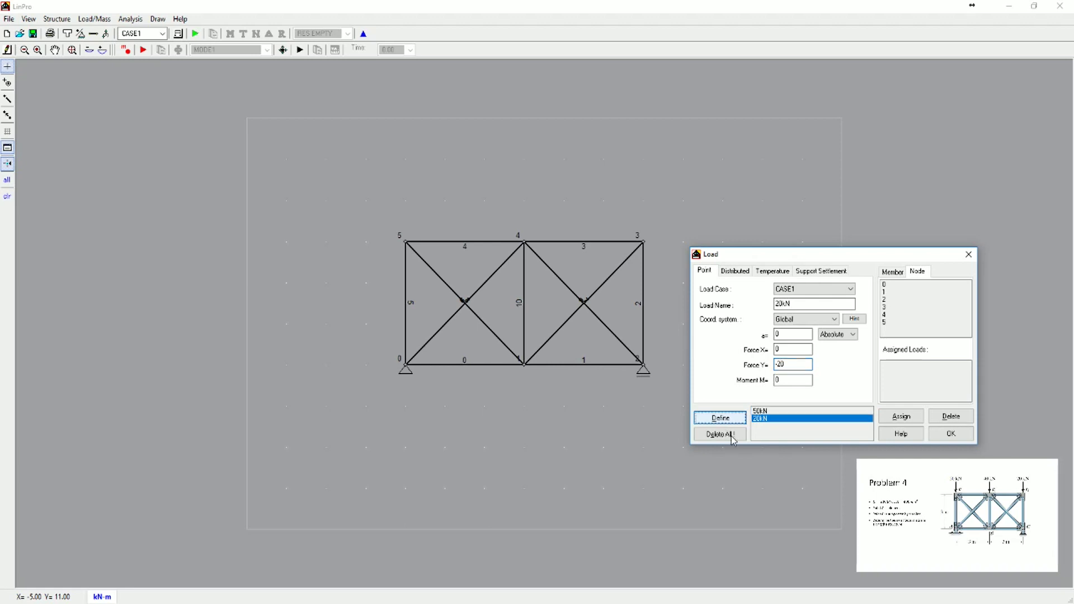
Step: Define a third point load named 40kN with a Y force of -40
left_click_drag(781, 303, 765, 307)
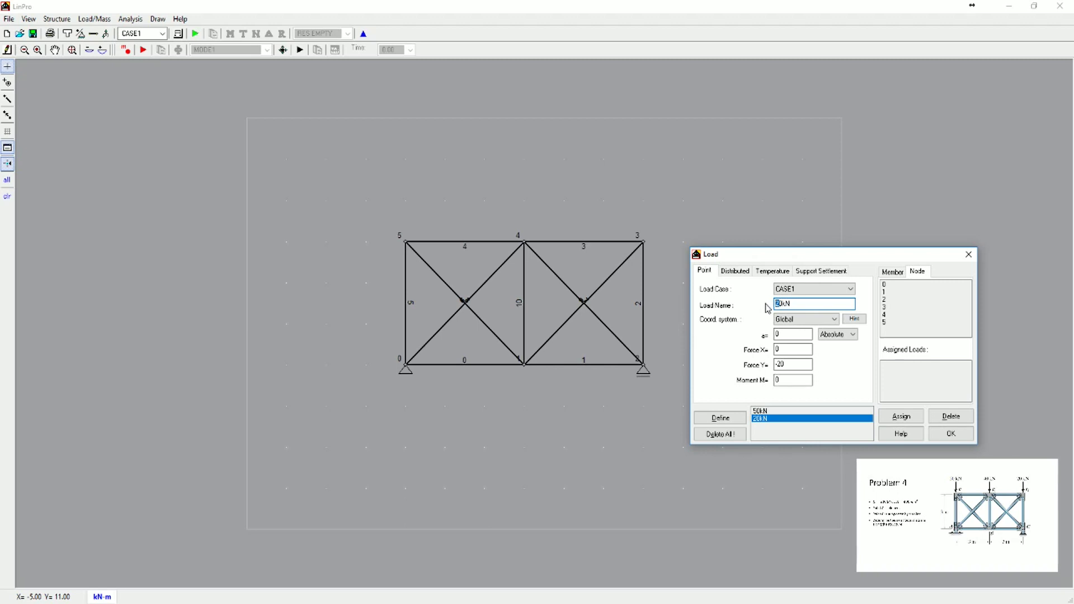
type("4")
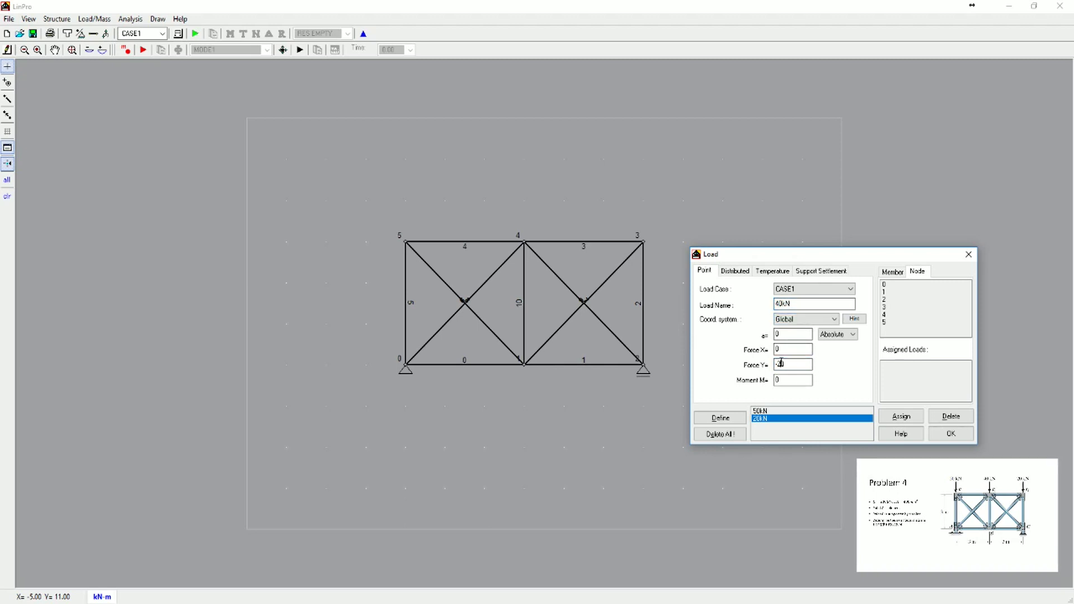
left_click_drag(781, 363, 777, 365)
type("4")
left_click(834, 334)
left_click(831, 343)
left_click(735, 420)
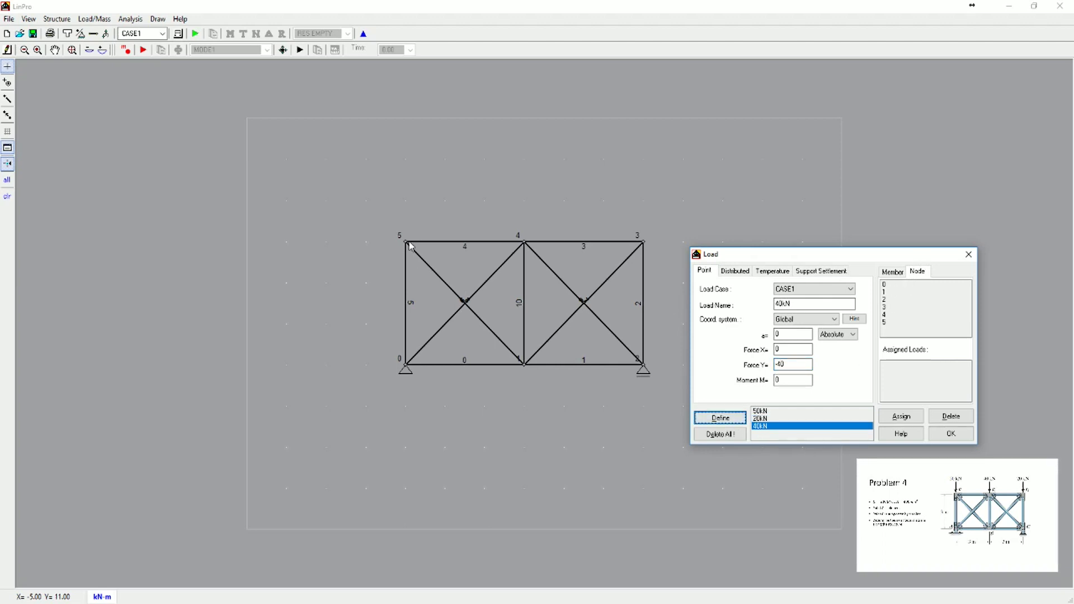
Step: Assign the 50kN load to node 5 and the 40kN load to node 4 of the truss
left_click(886, 324)
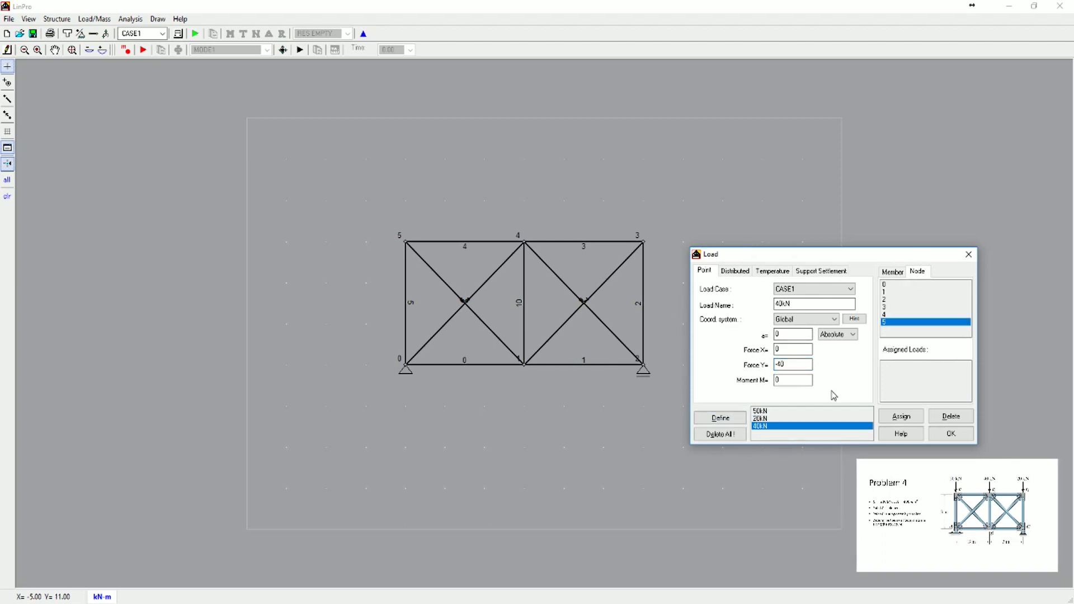
left_click(797, 412)
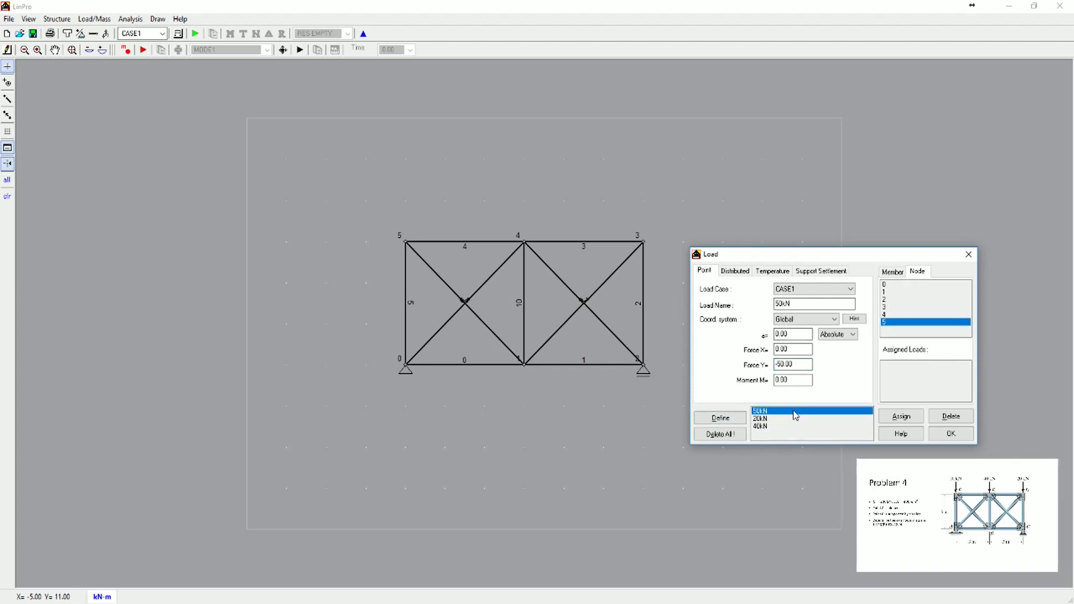
left_click(907, 418)
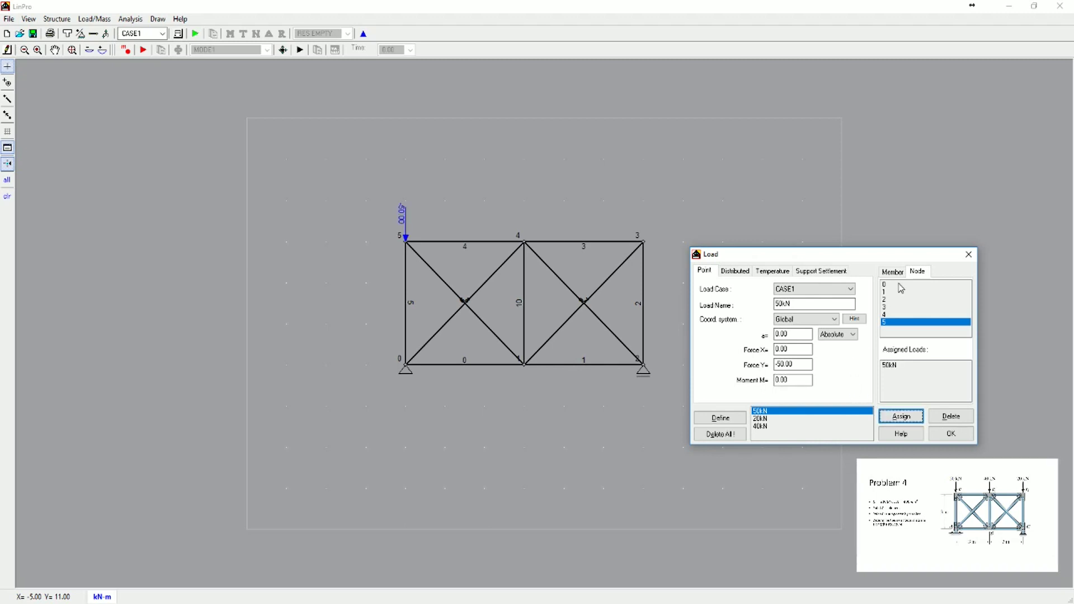
left_click(889, 314)
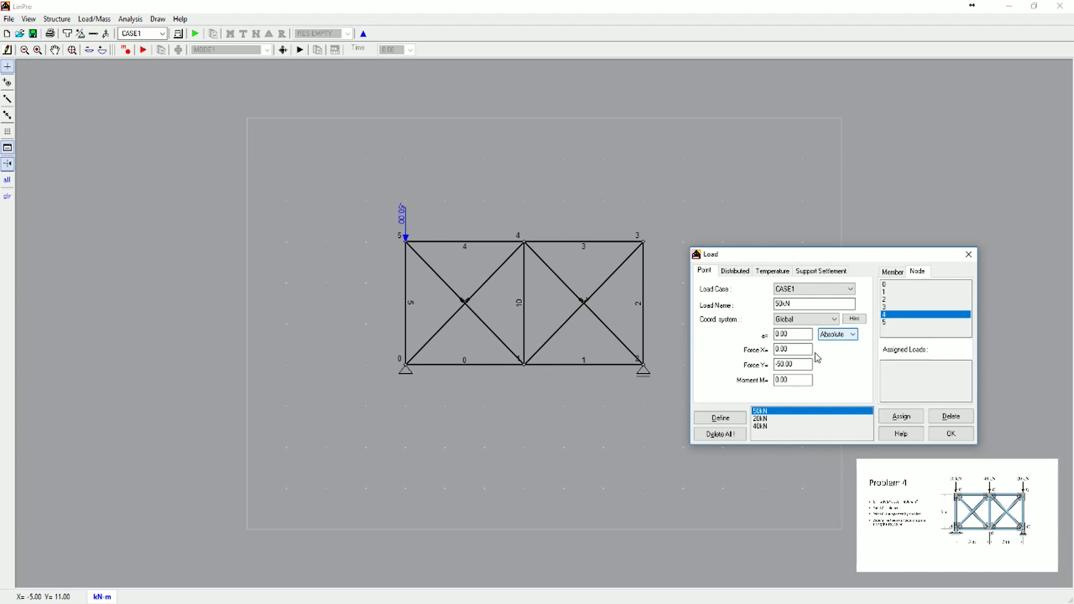
left_click(762, 427)
left_click(901, 416)
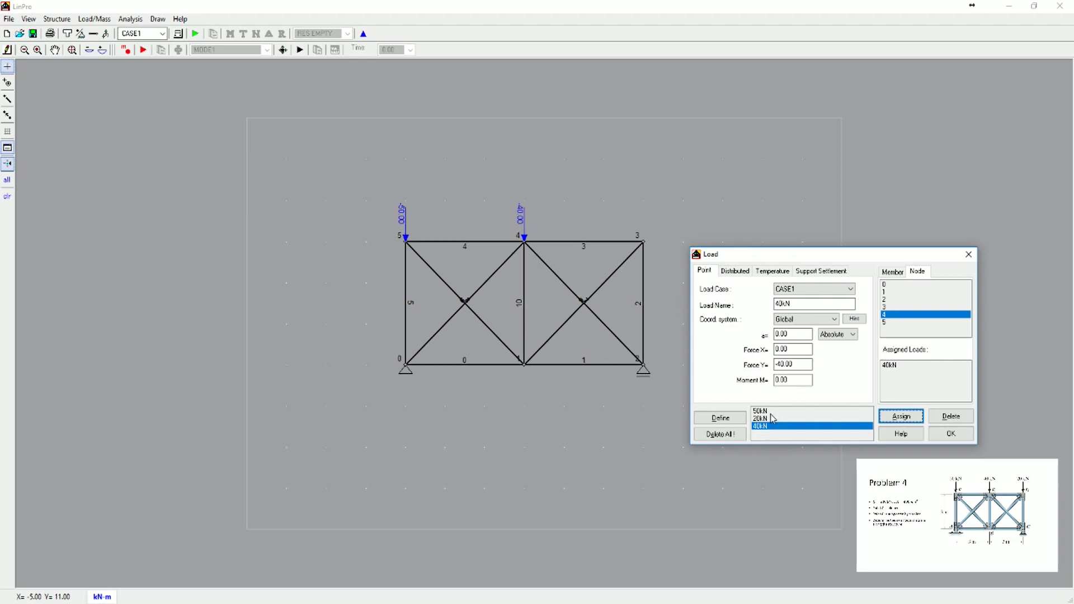
Step: Assign the 20kN load to node 3 and close the load definition
left_click(889, 307)
left_click(794, 419)
left_click(899, 417)
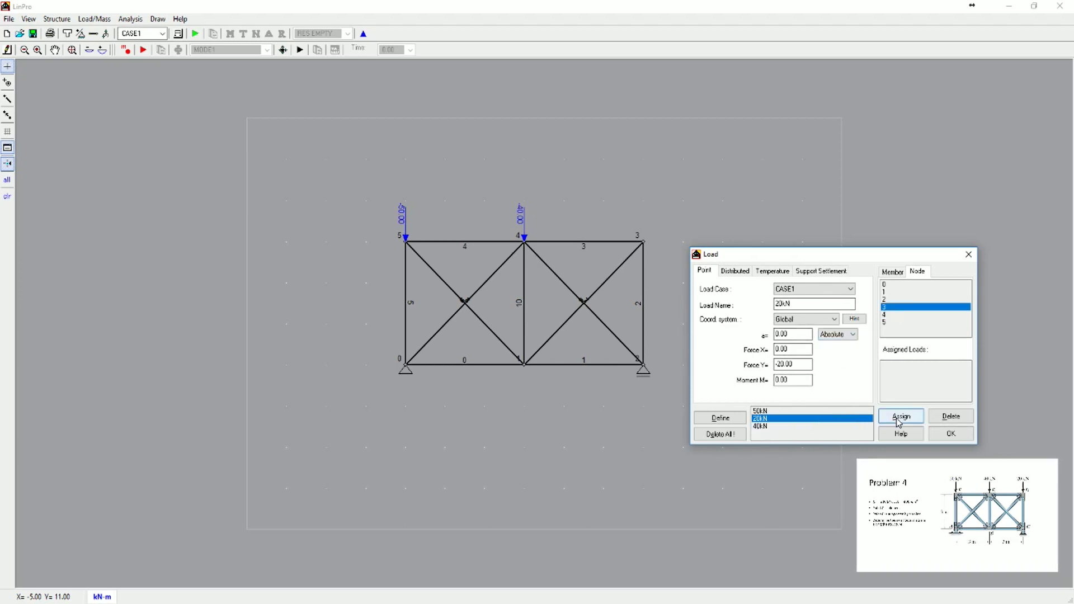
left_click(899, 419)
left_click(950, 434)
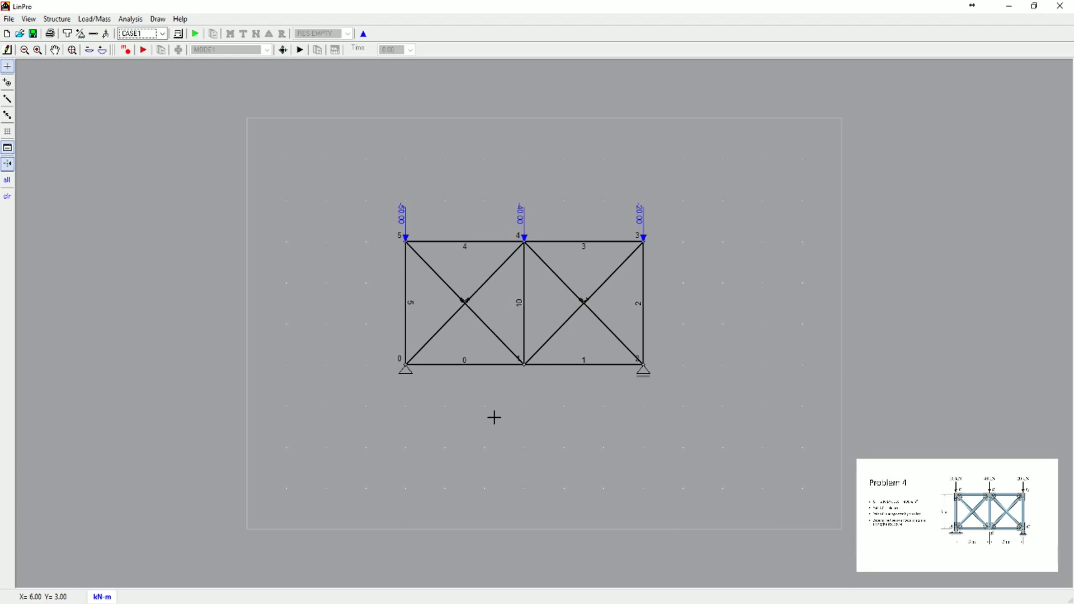
Step: Run the analysis of the loaded truss and show the support reactions for CASE1
left_click(196, 35)
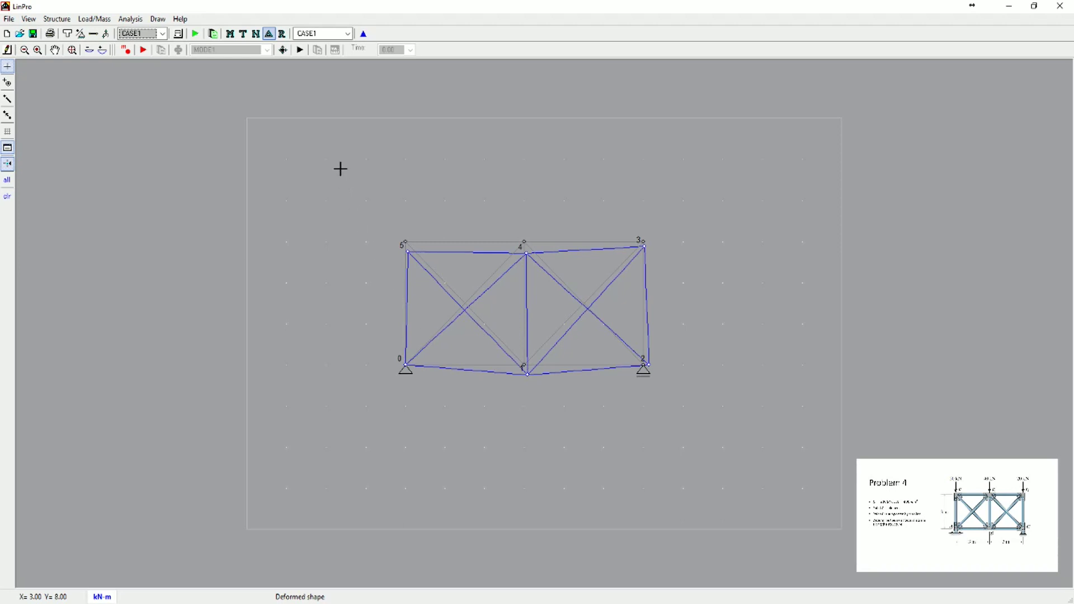
left_click(282, 33)
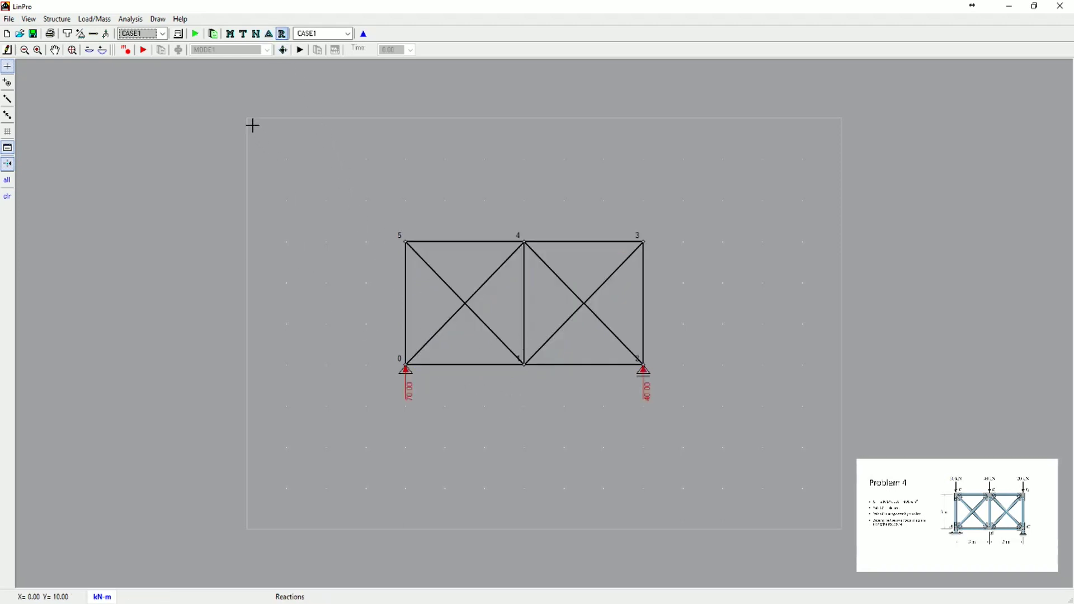
Step: Examine the truss's bending moment and shear force diagrams, finishing with the axial force diagram
left_click(230, 34)
left_click(244, 35)
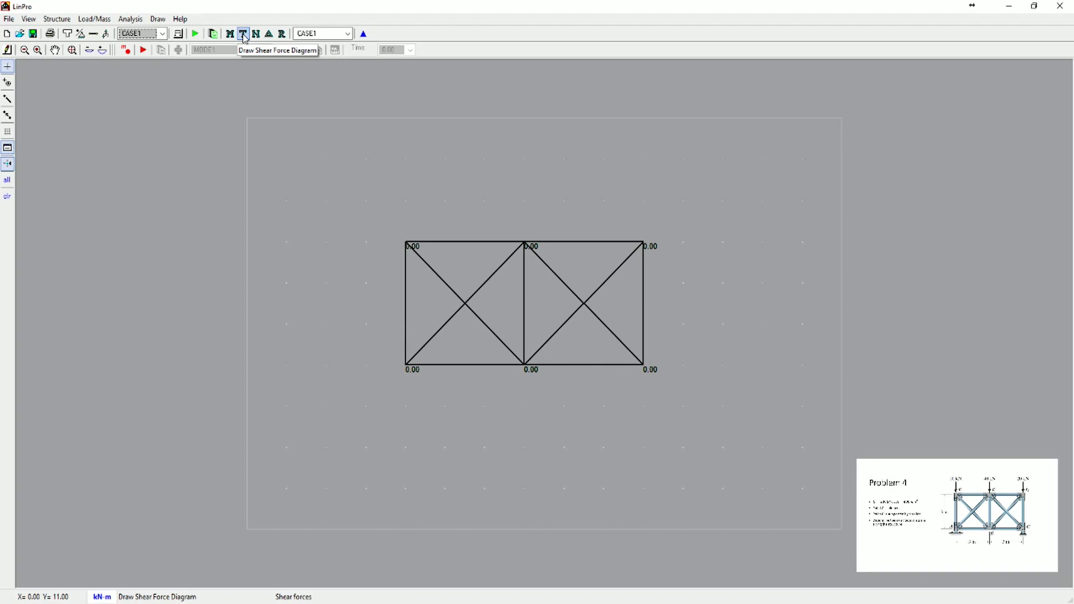
left_click(244, 34)
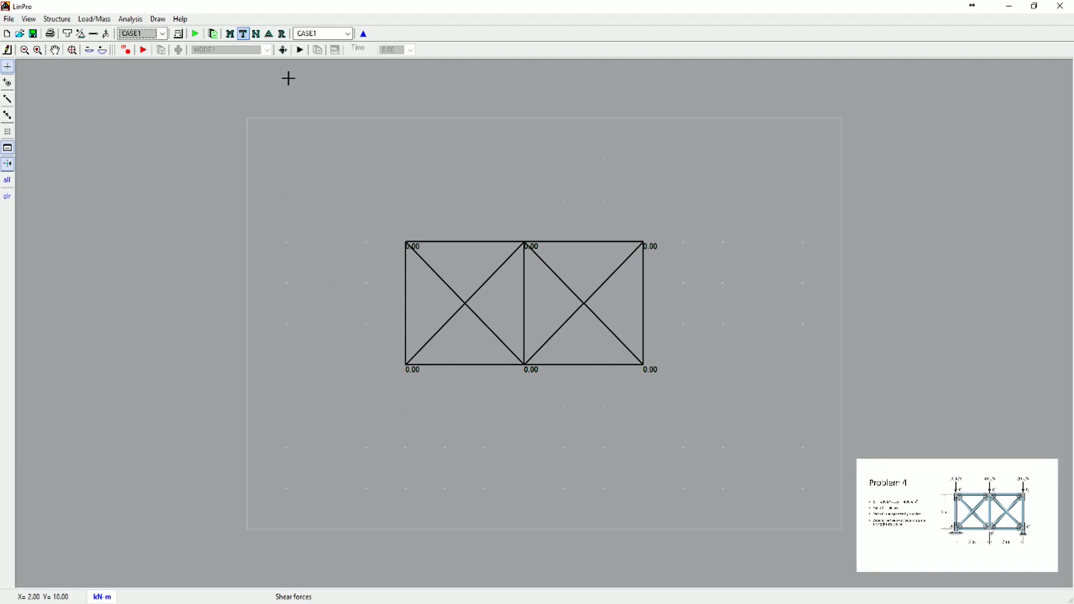
left_click(229, 34)
left_click(242, 34)
left_click(256, 34)
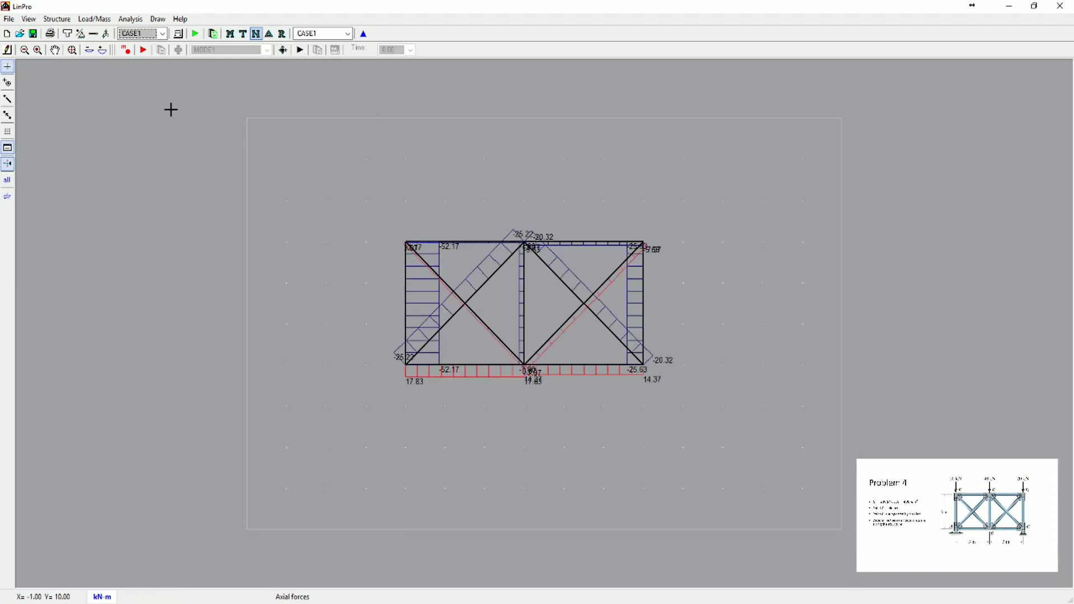
Step: Enlarge the ordinates of the axial force diagram so the member forces spread apart on the truss
left_click(103, 51)
left_click(103, 51)
left_click(103, 51)
left_click(103, 51)
left_click(103, 51)
left_click(103, 52)
left_click(103, 52)
left_click(103, 52)
left_click(103, 51)
left_click(103, 51)
left_click(103, 51)
left_click(103, 51)
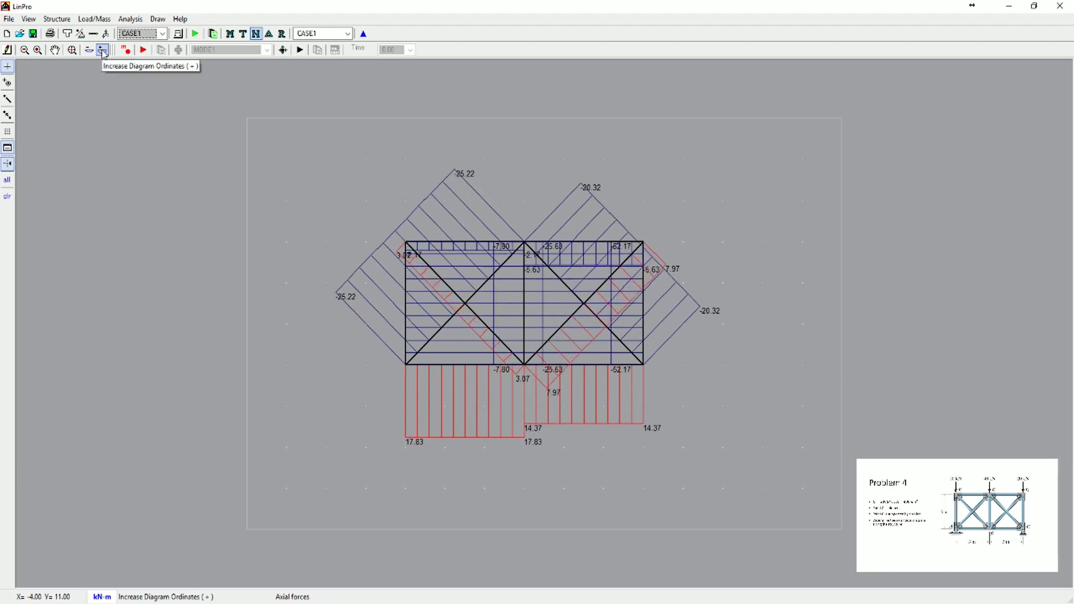
left_click(103, 51)
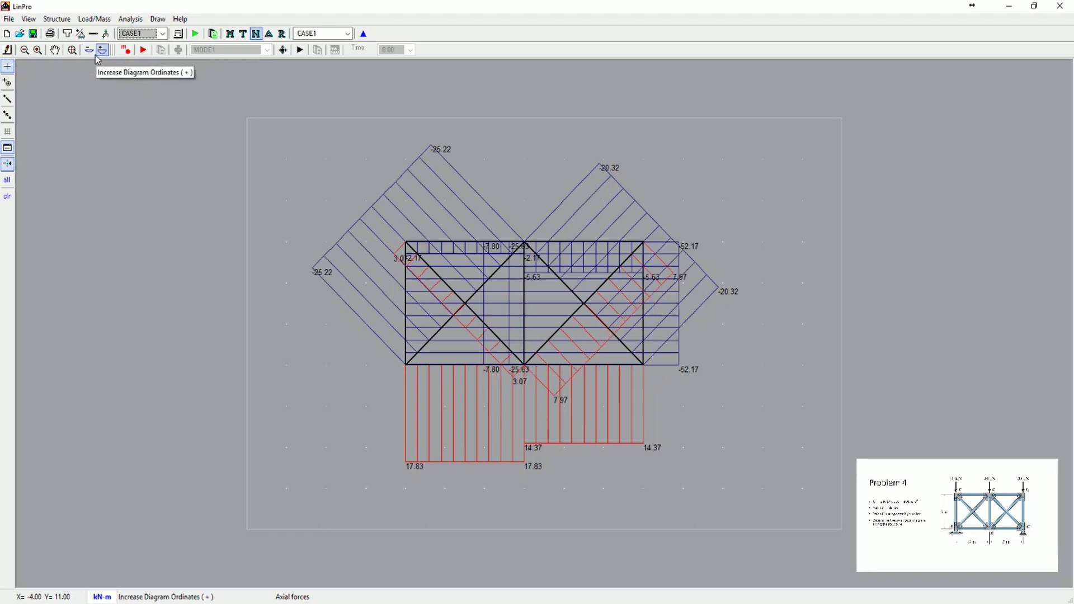
Step: Reduce the axial force diagram's ordinates by several increments to a moderate, readable scale
left_click(90, 52)
left_click(90, 52)
left_click(91, 53)
left_click(90, 52)
left_click(91, 52)
left_click(92, 53)
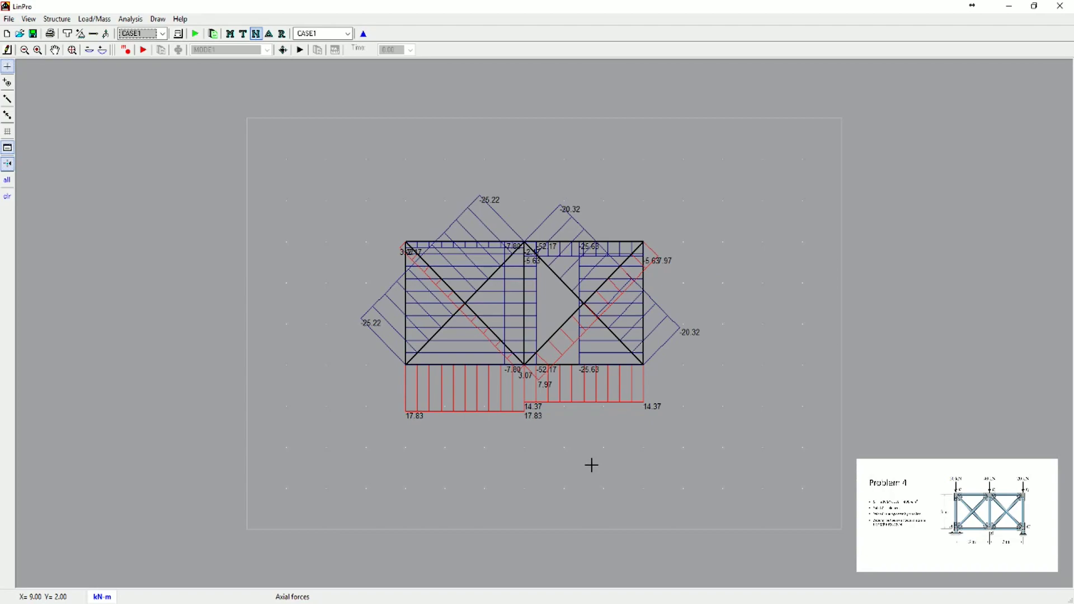